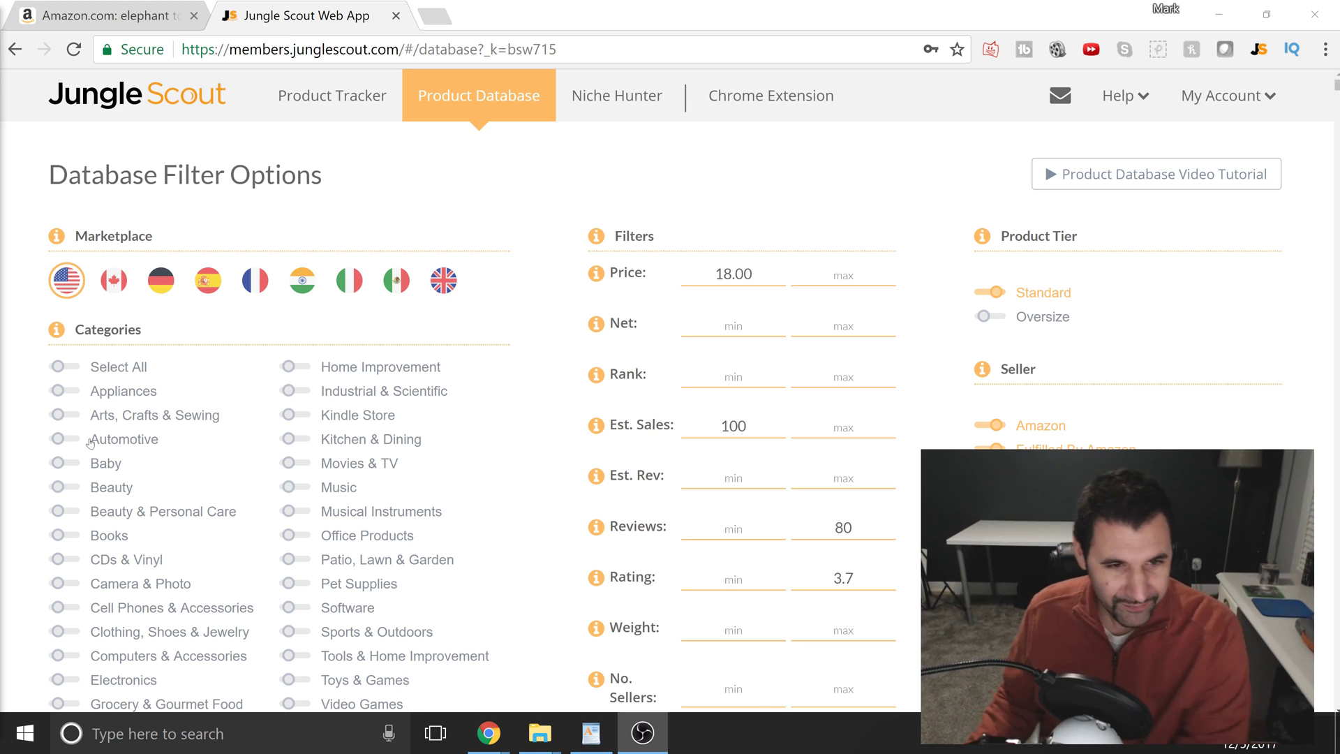
Enable the Office Products, Pet Supplies, Baby, and Kitchen & Dining categories in the product database filters.
scroll(121, 391, "down", 2)
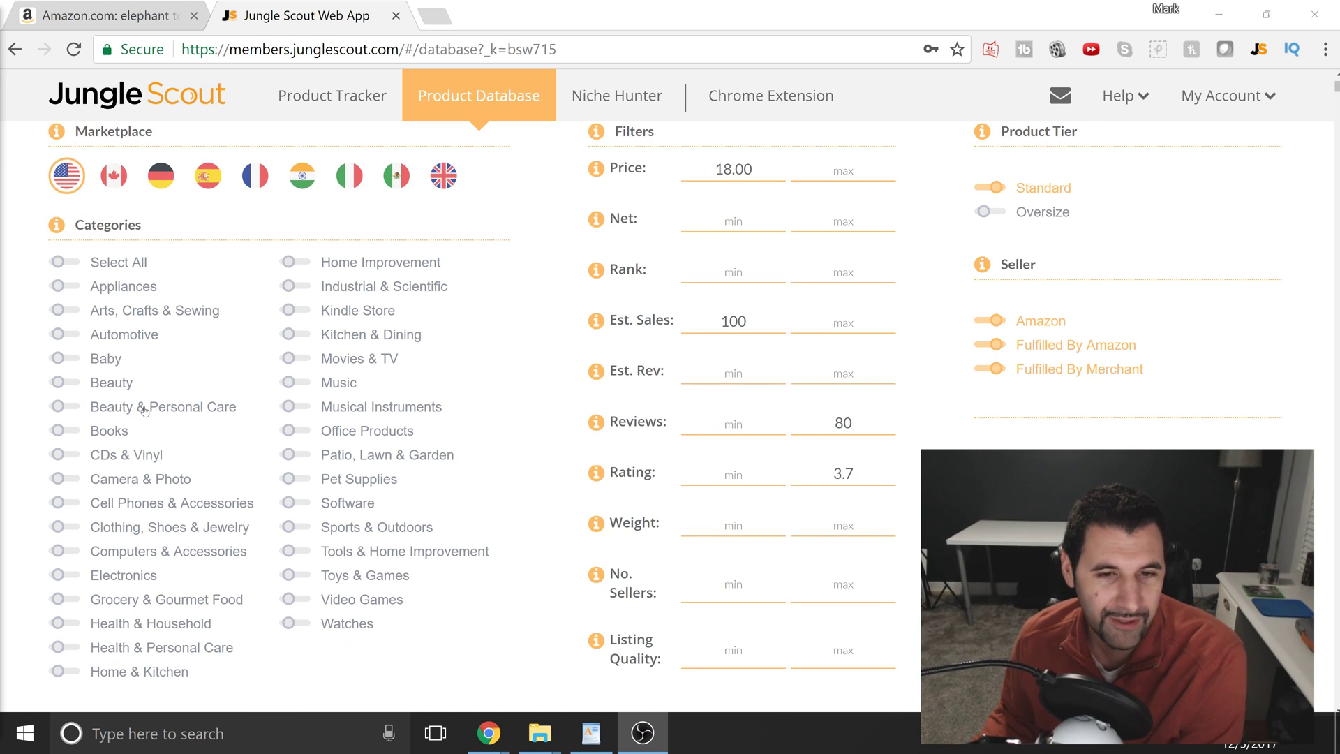
left_click(292, 433)
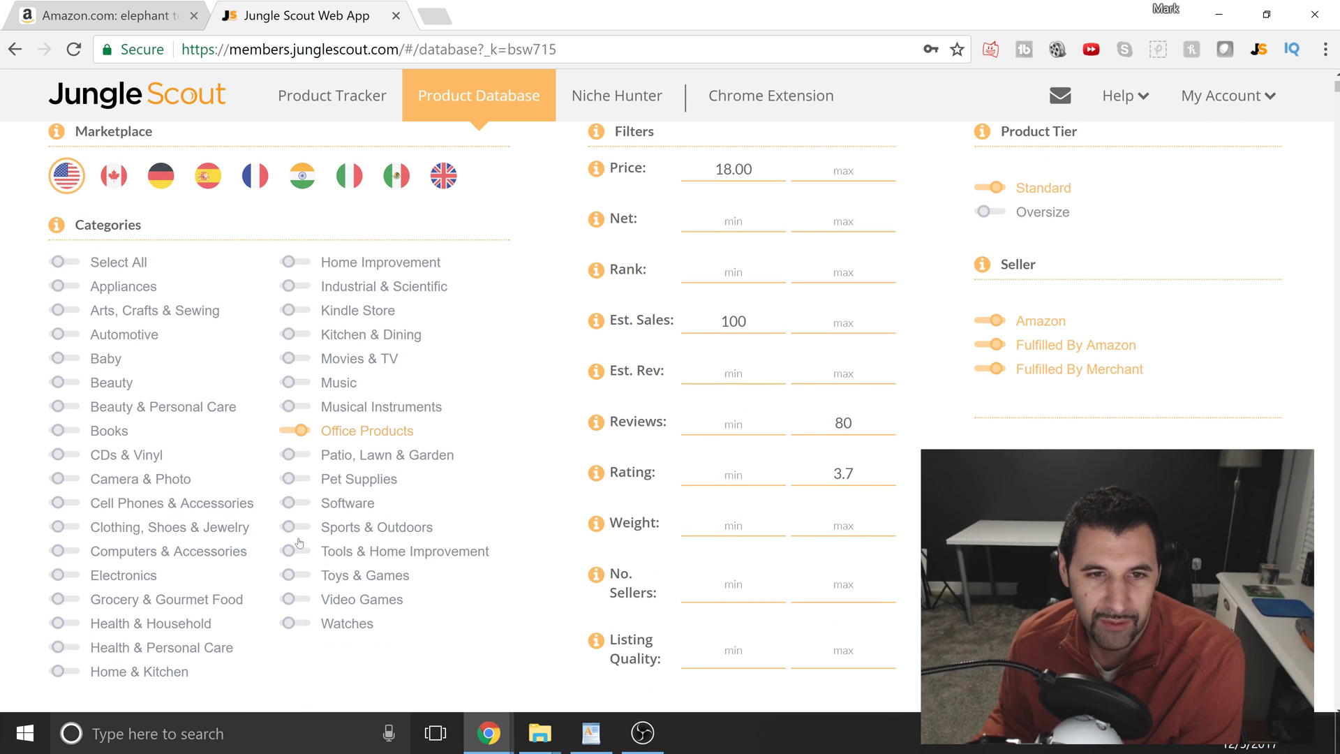
left_click(293, 479)
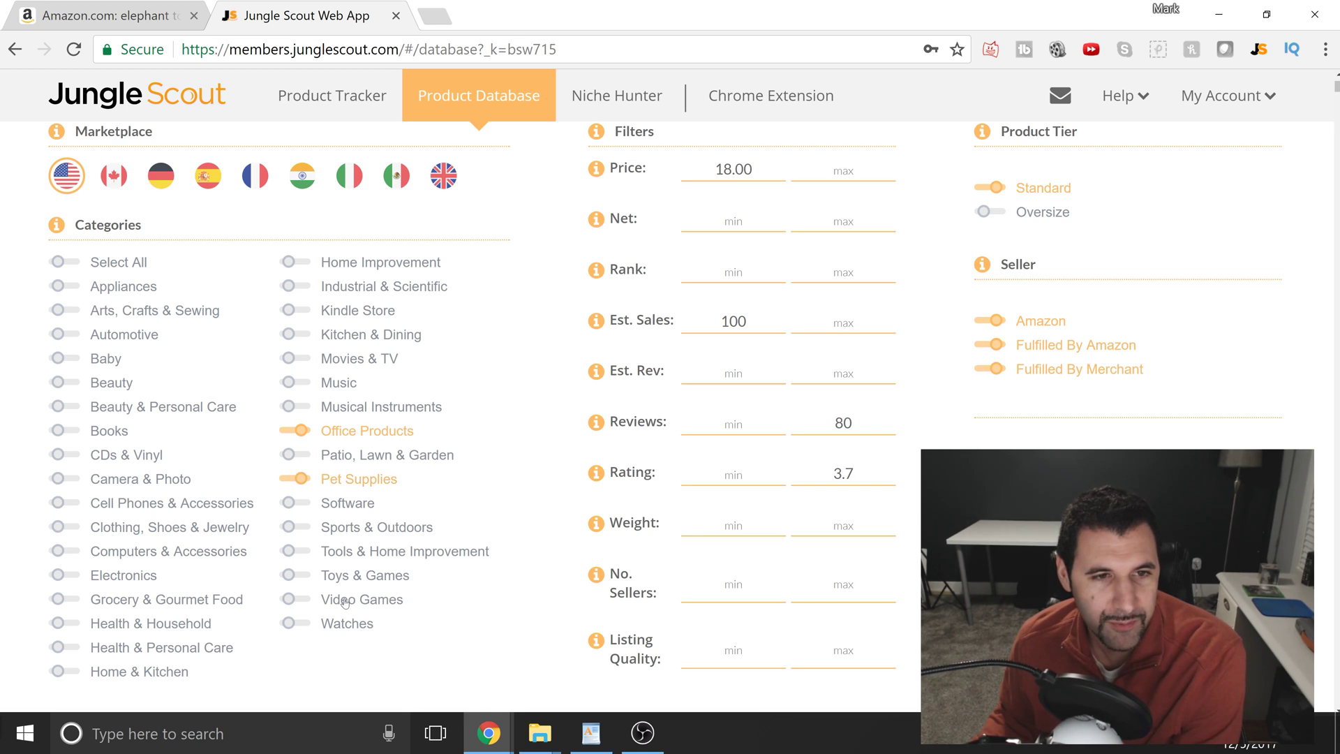
left_click(61, 359)
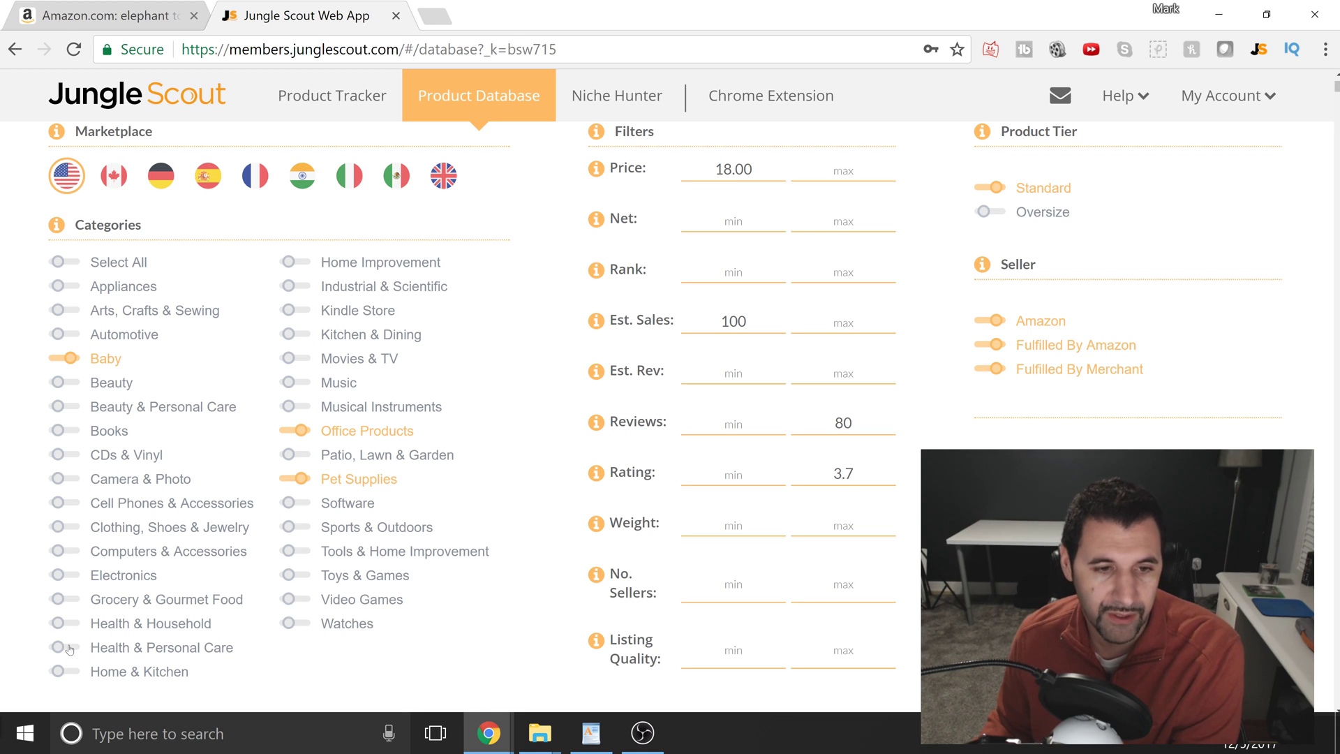
left_click(292, 334)
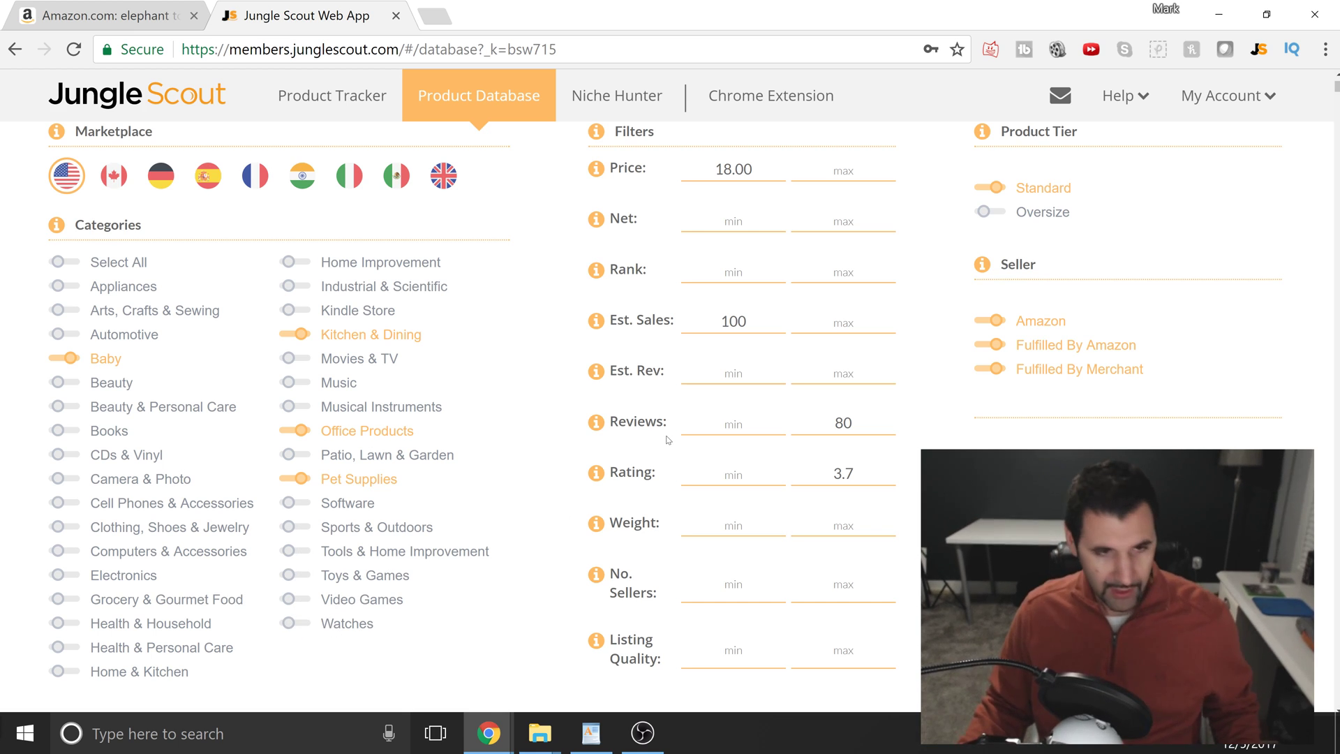
Set the minimum estimated sales filter to 200.
left_click_drag(745, 169, 723, 169)
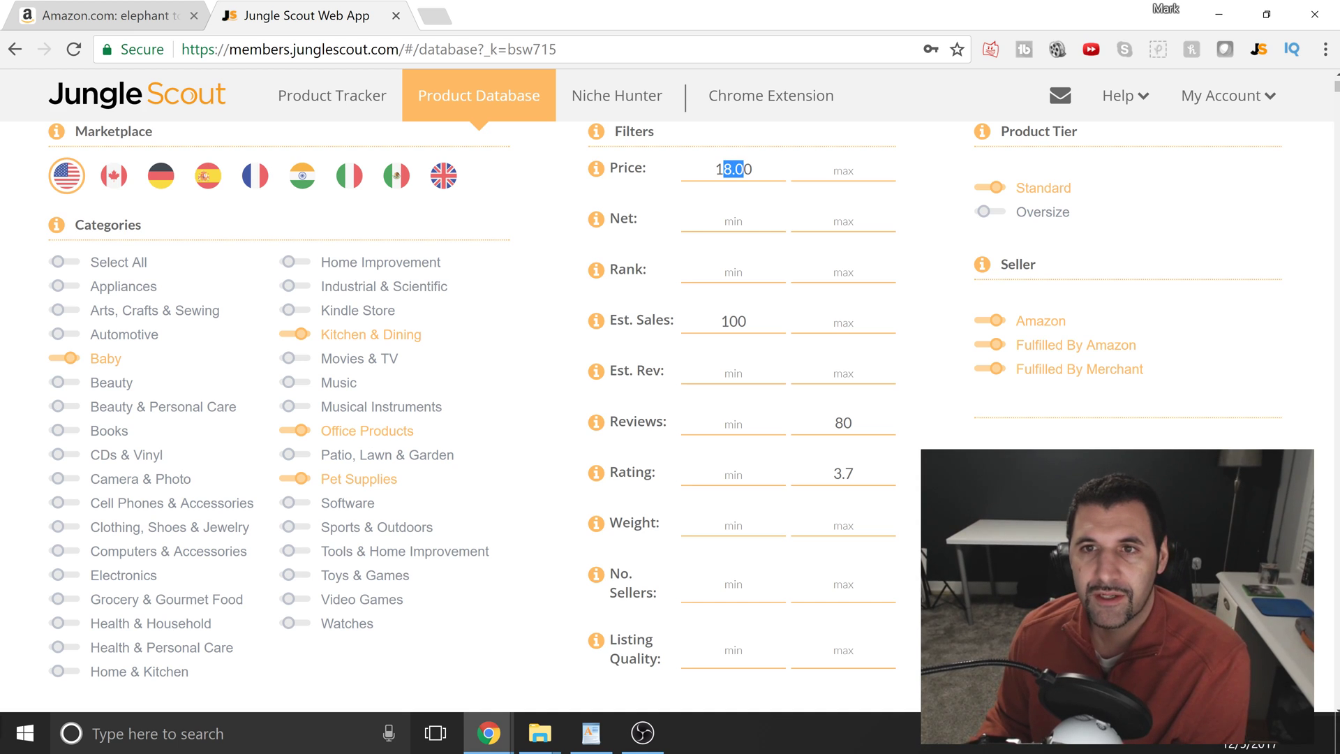
left_click(723, 168)
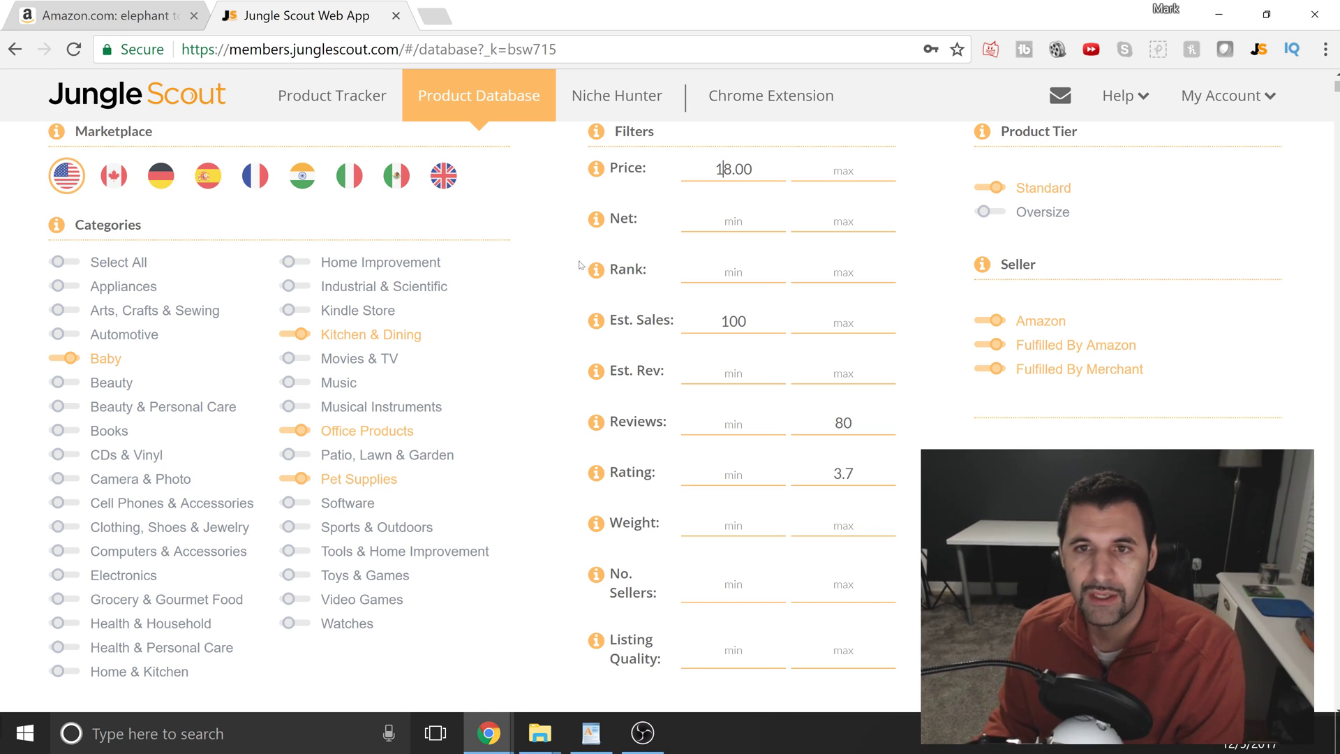
key("Tab")
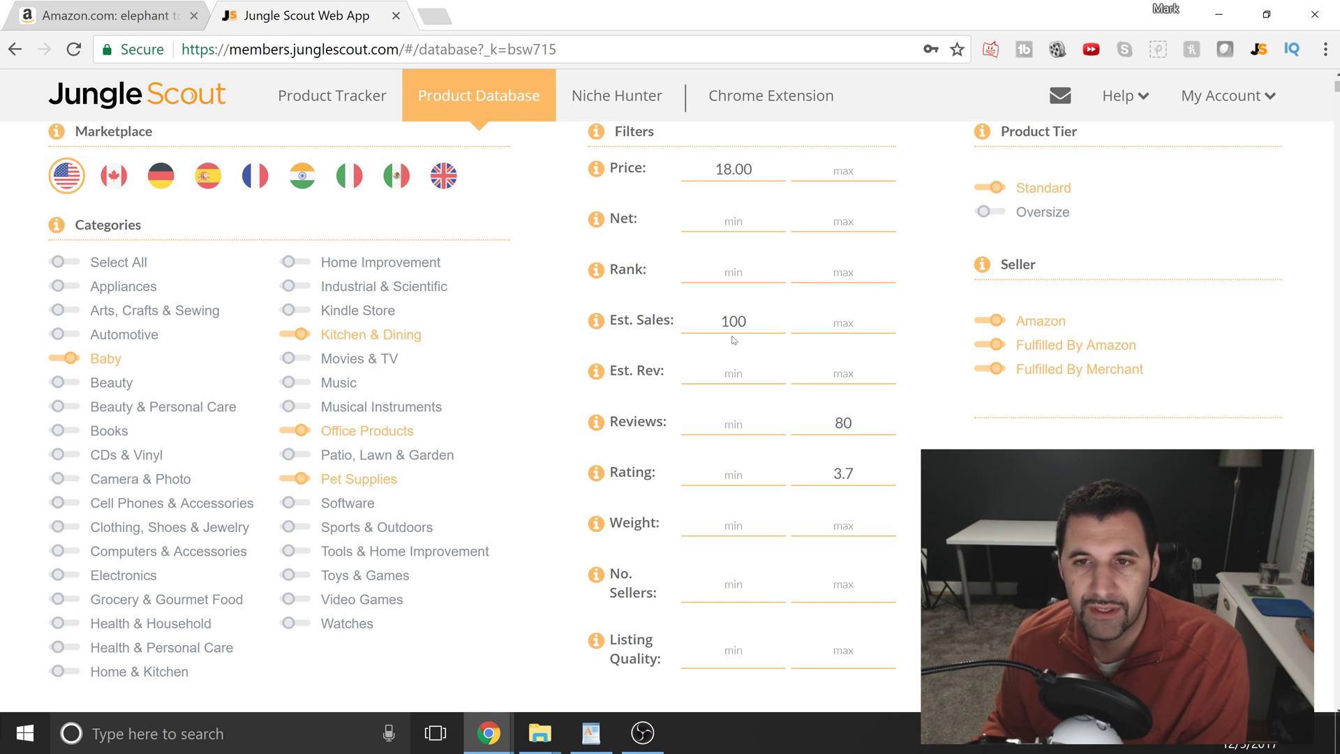
key("BackSpace")
type("2")
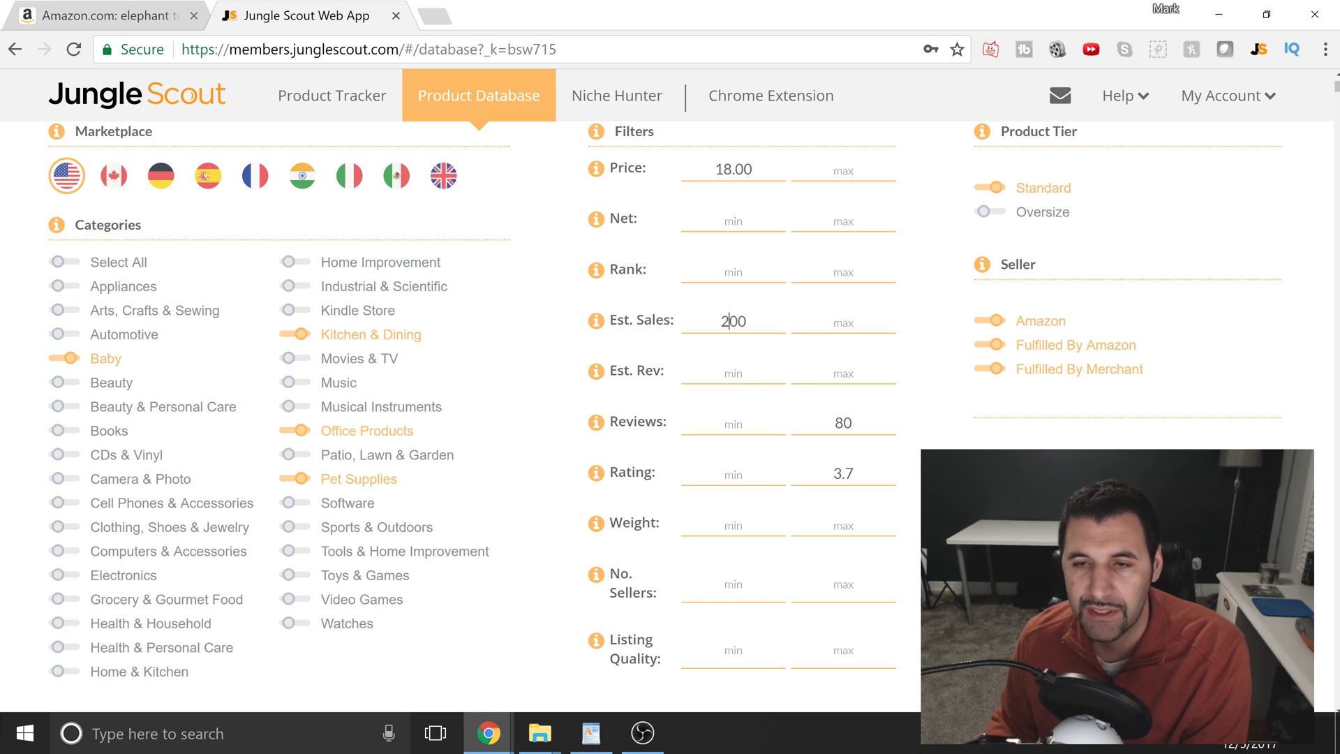
Set the maximum reviews filter to 60 and run the product database search.
double_click(843, 423)
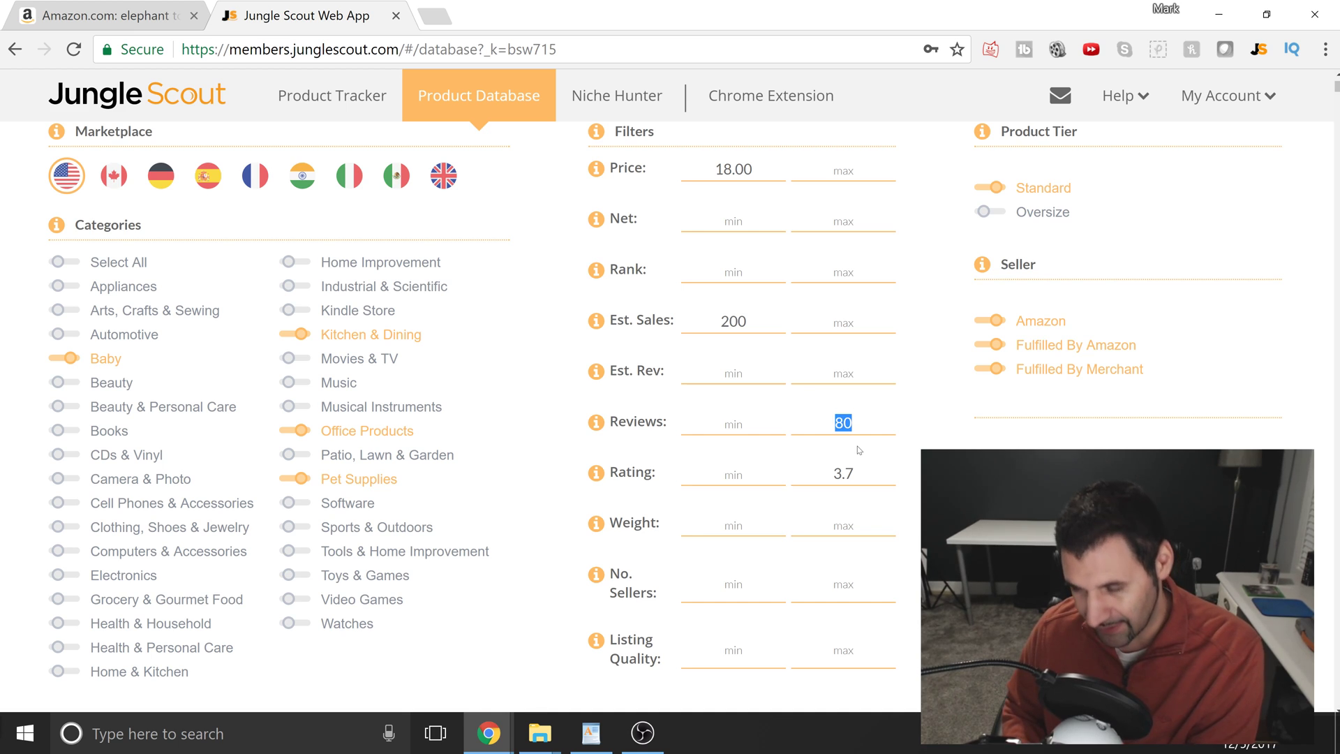
type("50")
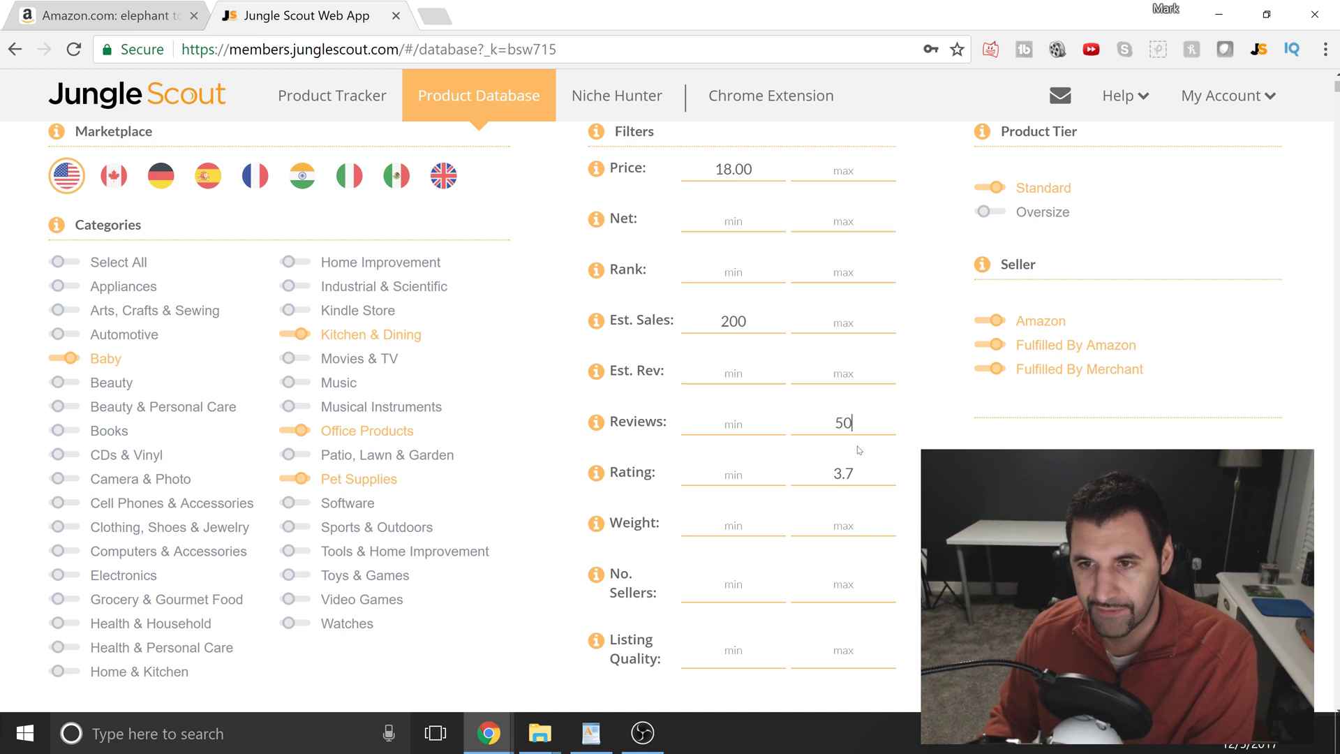
key("BackSpace")
key("BackSpace")
type("60")
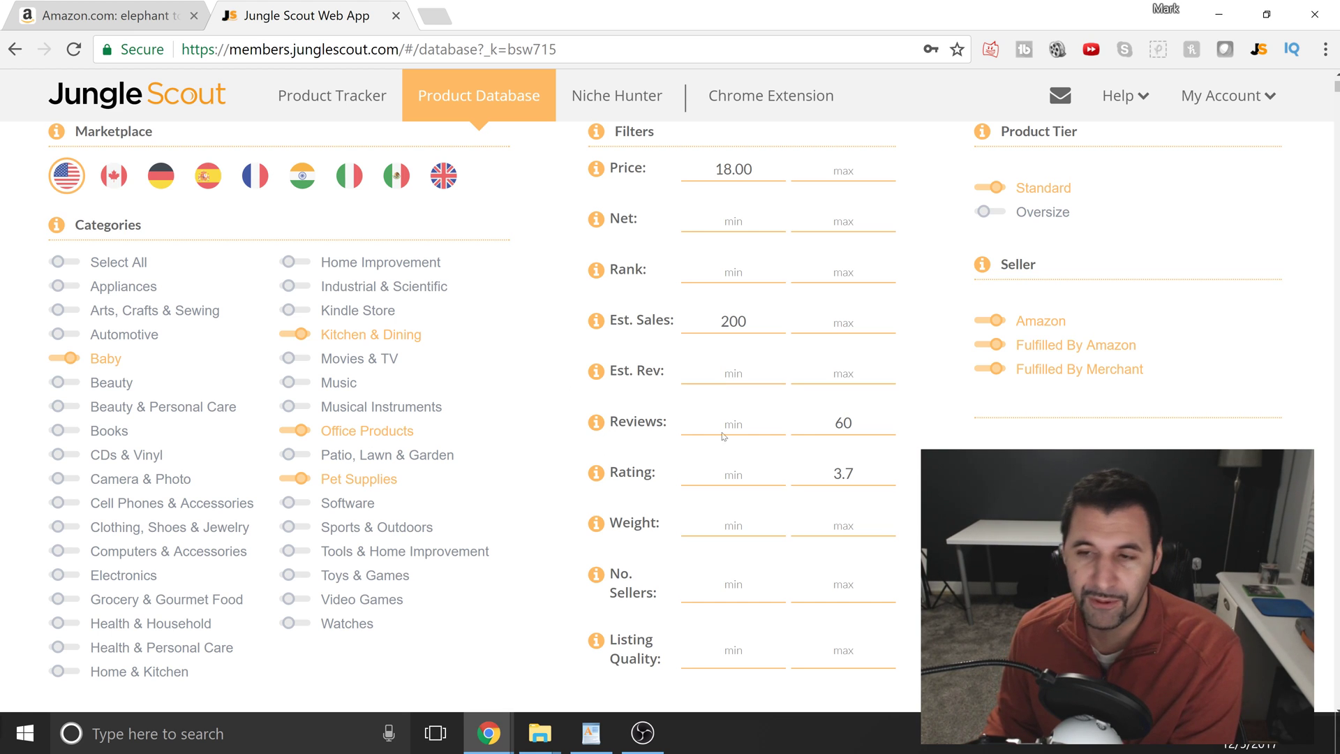
key("Return")
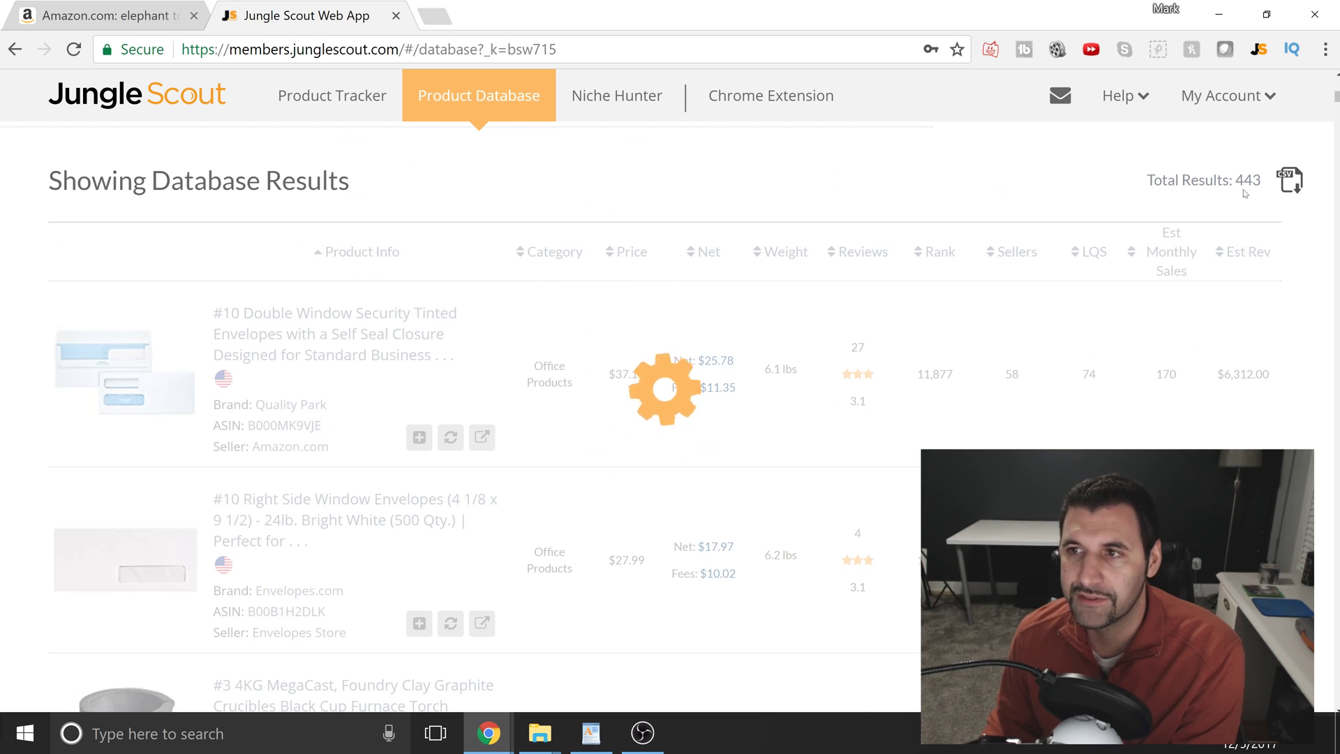
Check the total results, open the Amazon listing for "100 holes empty capsules plates for size 0", and examine its photos and details.
double_click(1249, 180)
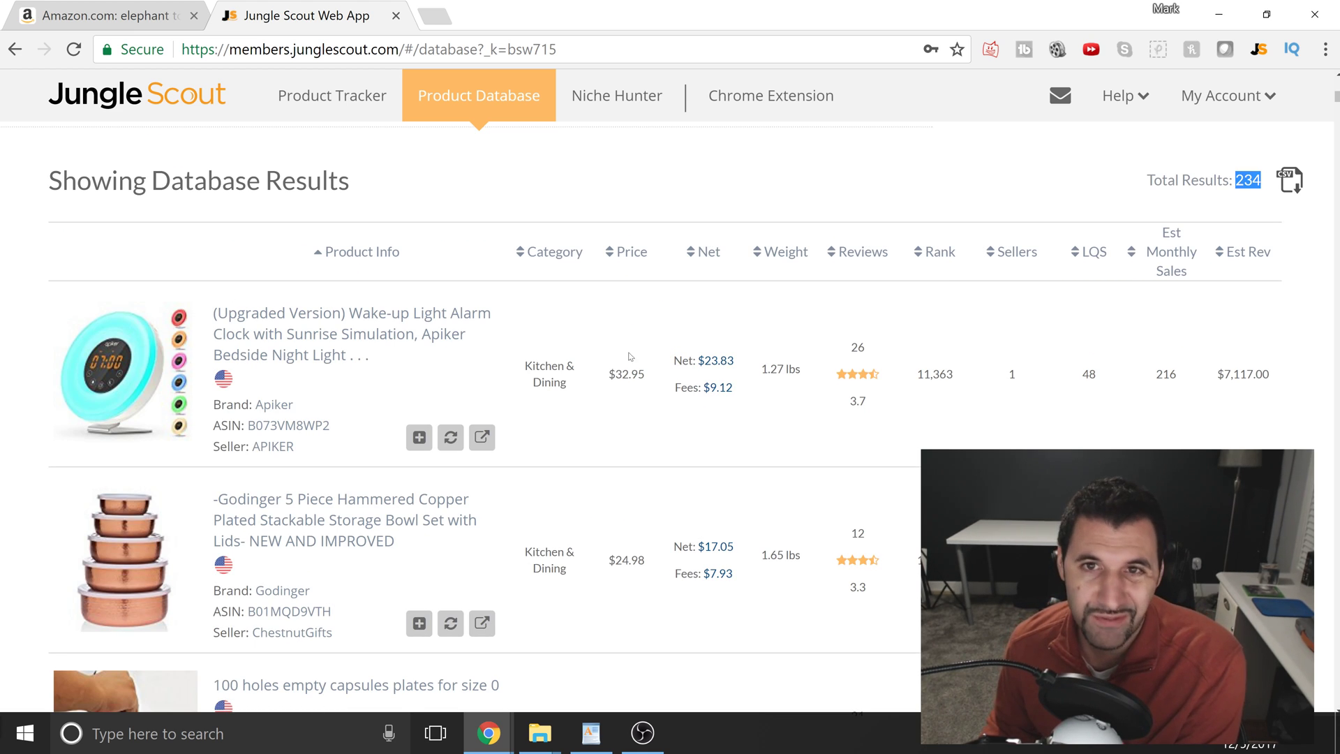
left_click(798, 319)
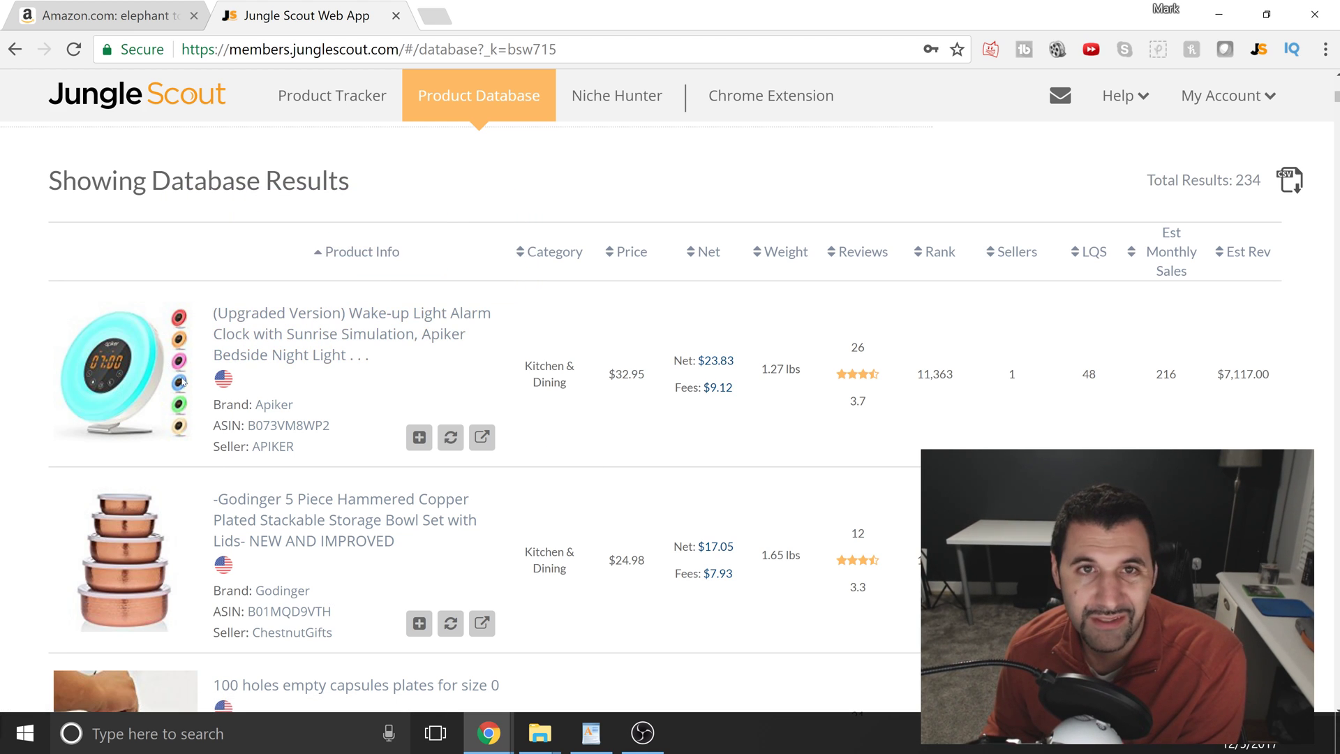
scroll(478, 468, "down", 1)
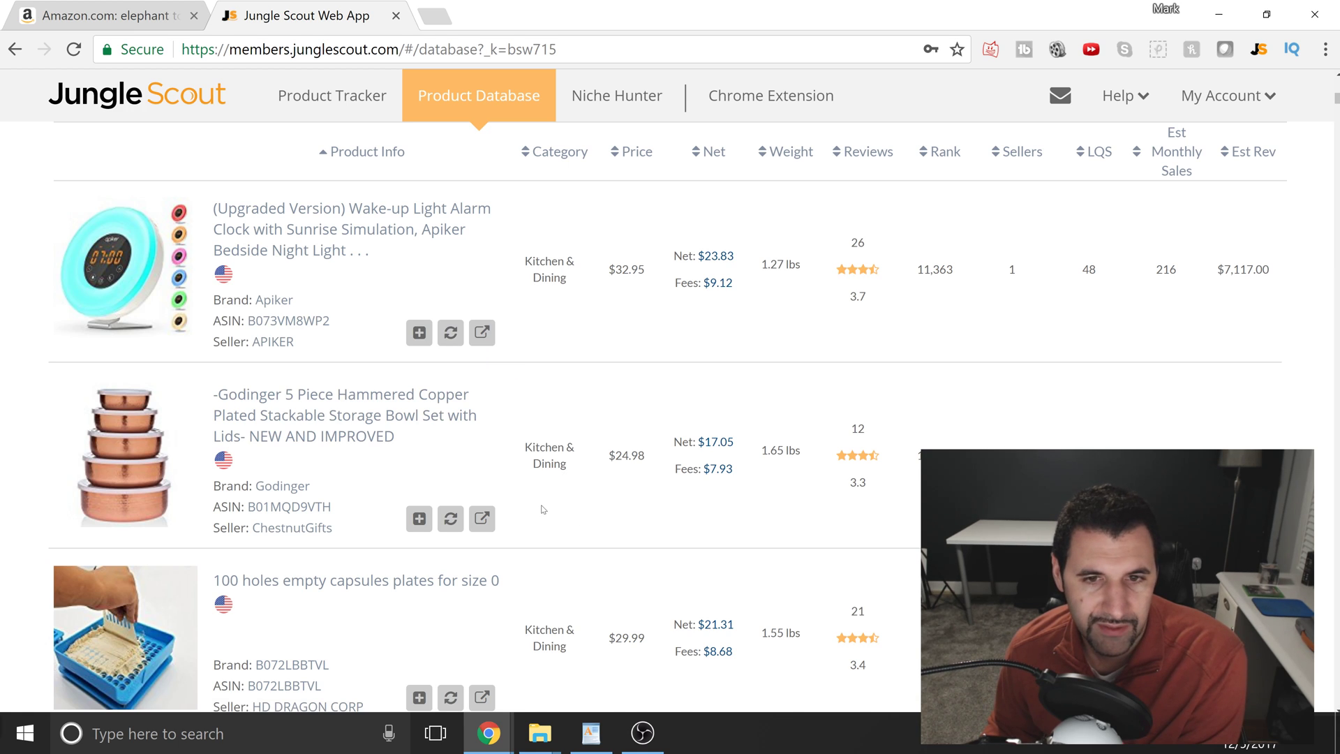
scroll(576, 517, "down", 1)
scroll(543, 507, "down", 1)
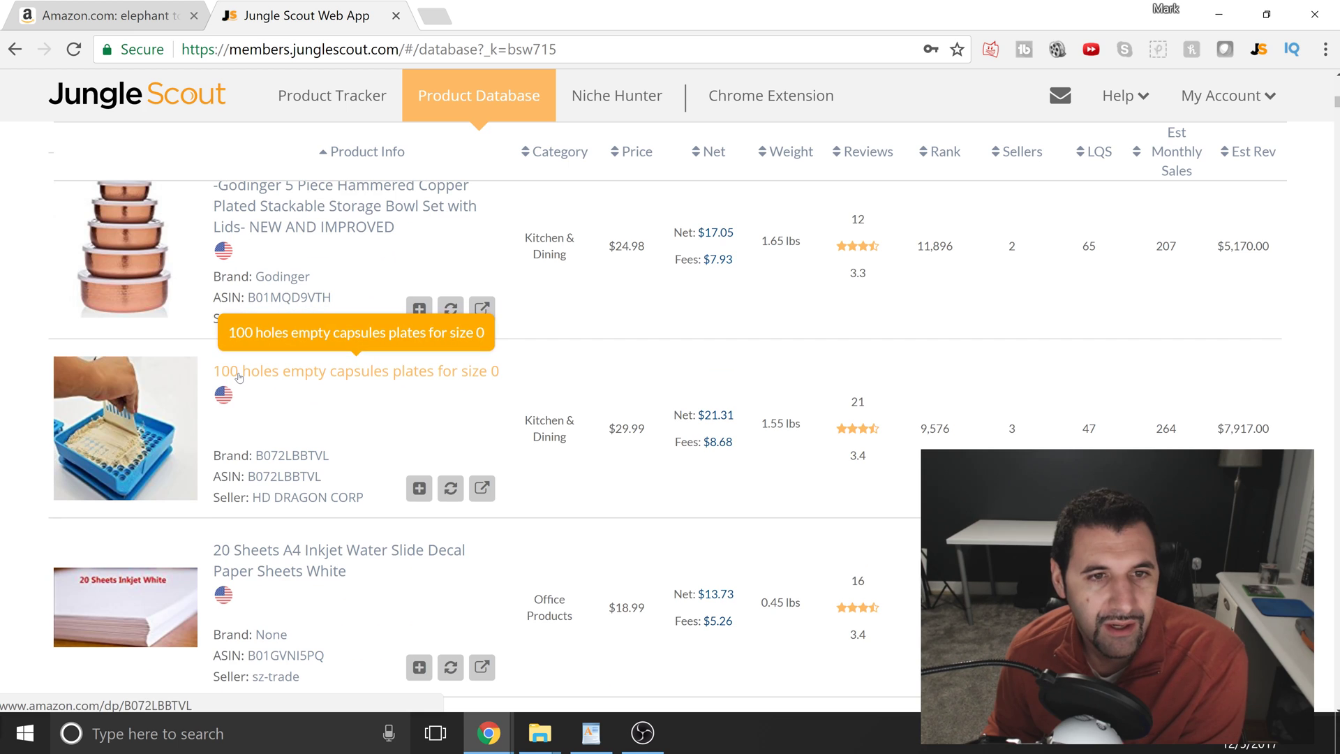
left_click(460, 376)
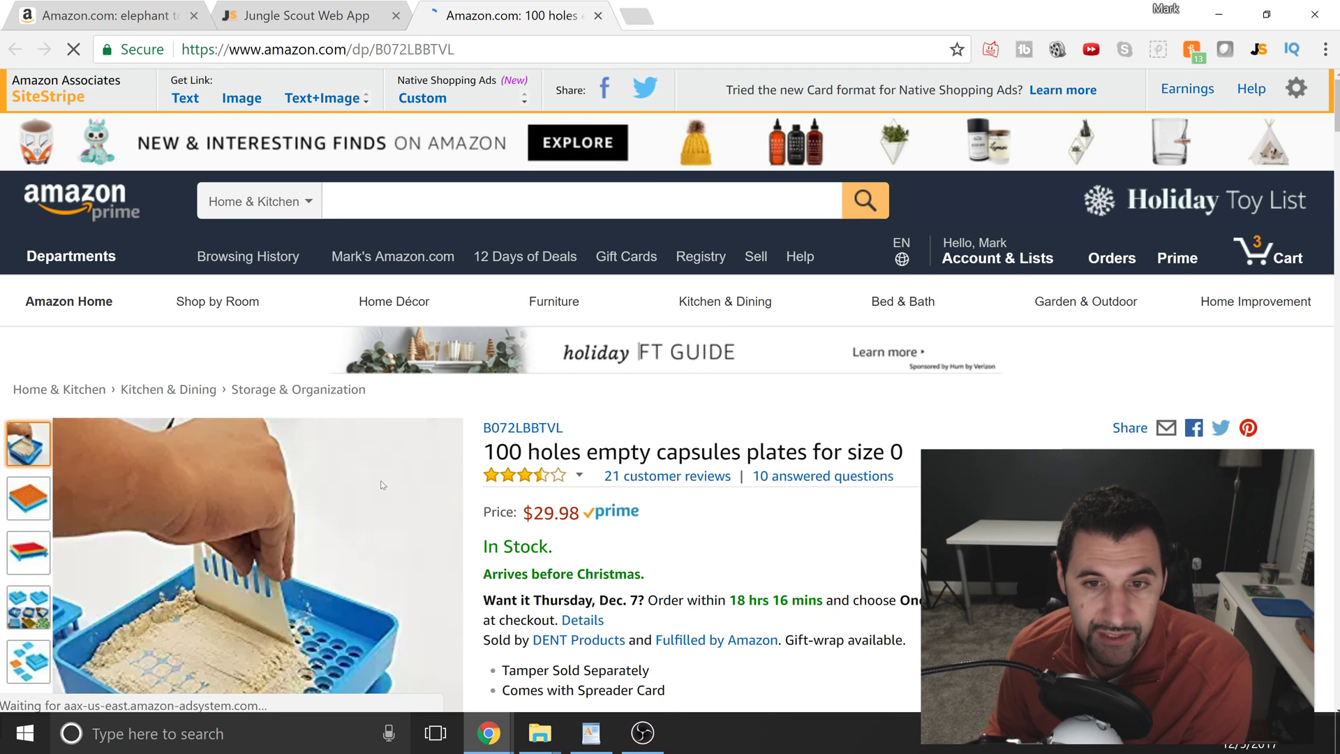
scroll(17, 325, "down", 3)
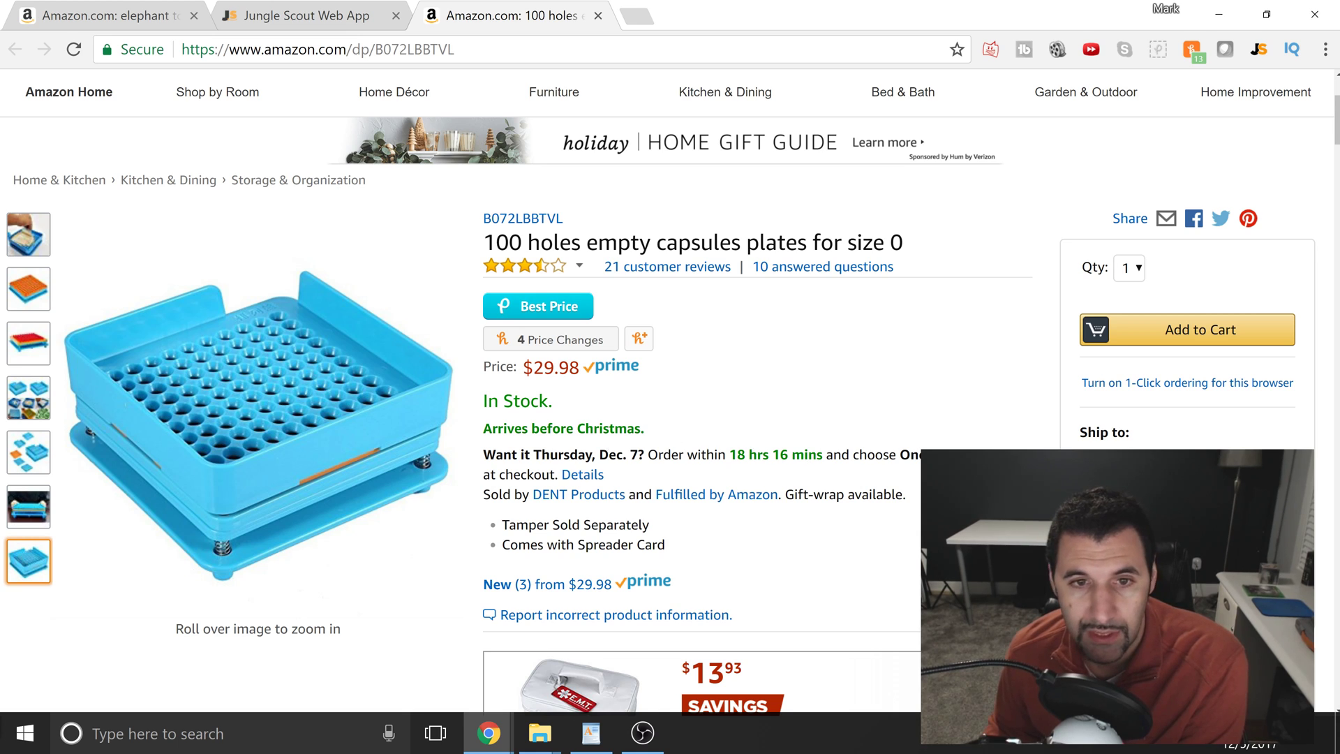
mouse_move(210, 489)
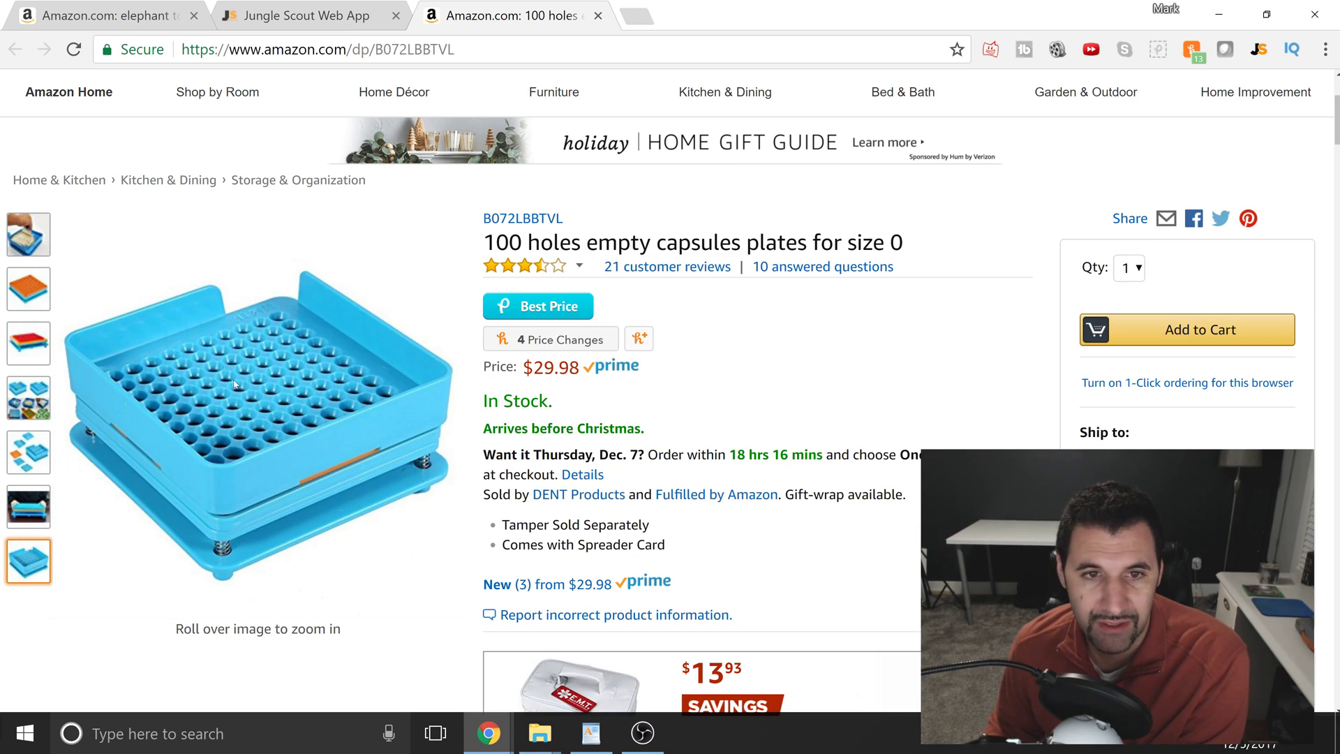
mouse_move(241, 349)
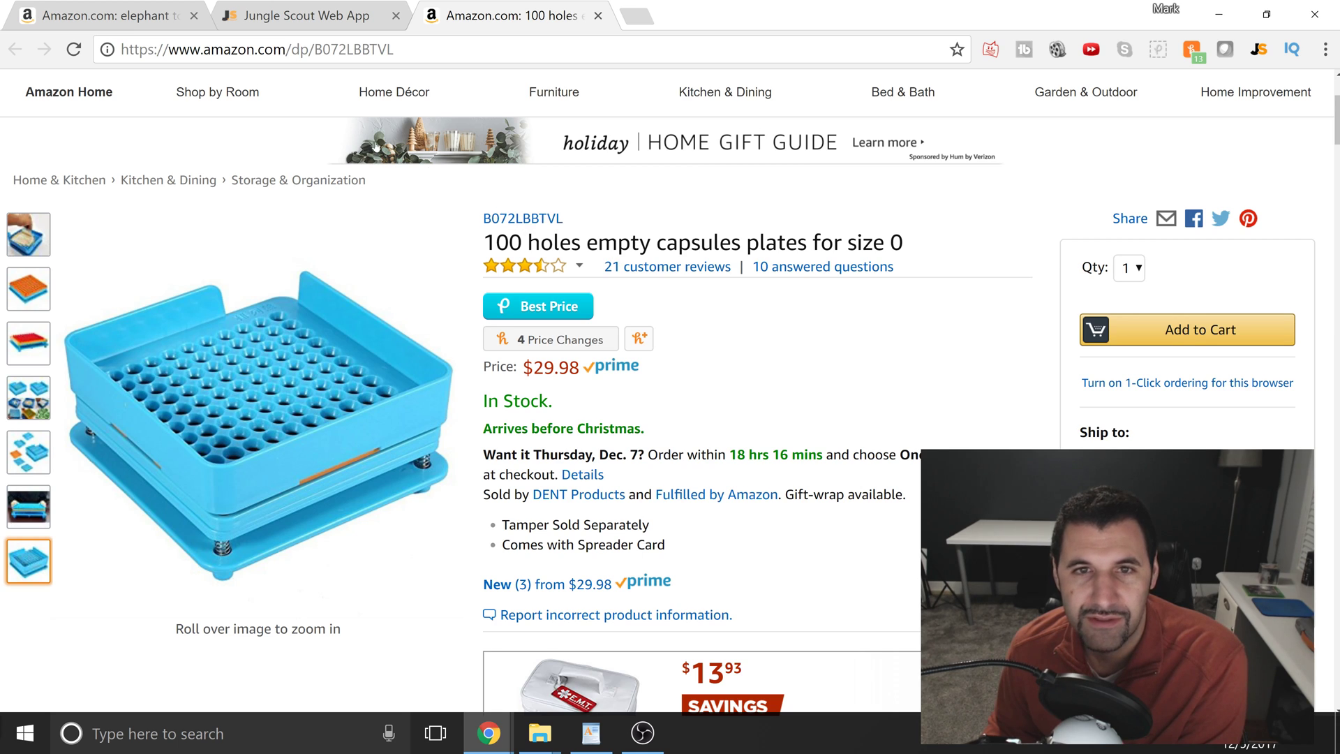
Search Amazon for the suggested phrase "100 hole capsule filling machine".
scroll(279, 349, "up", 3)
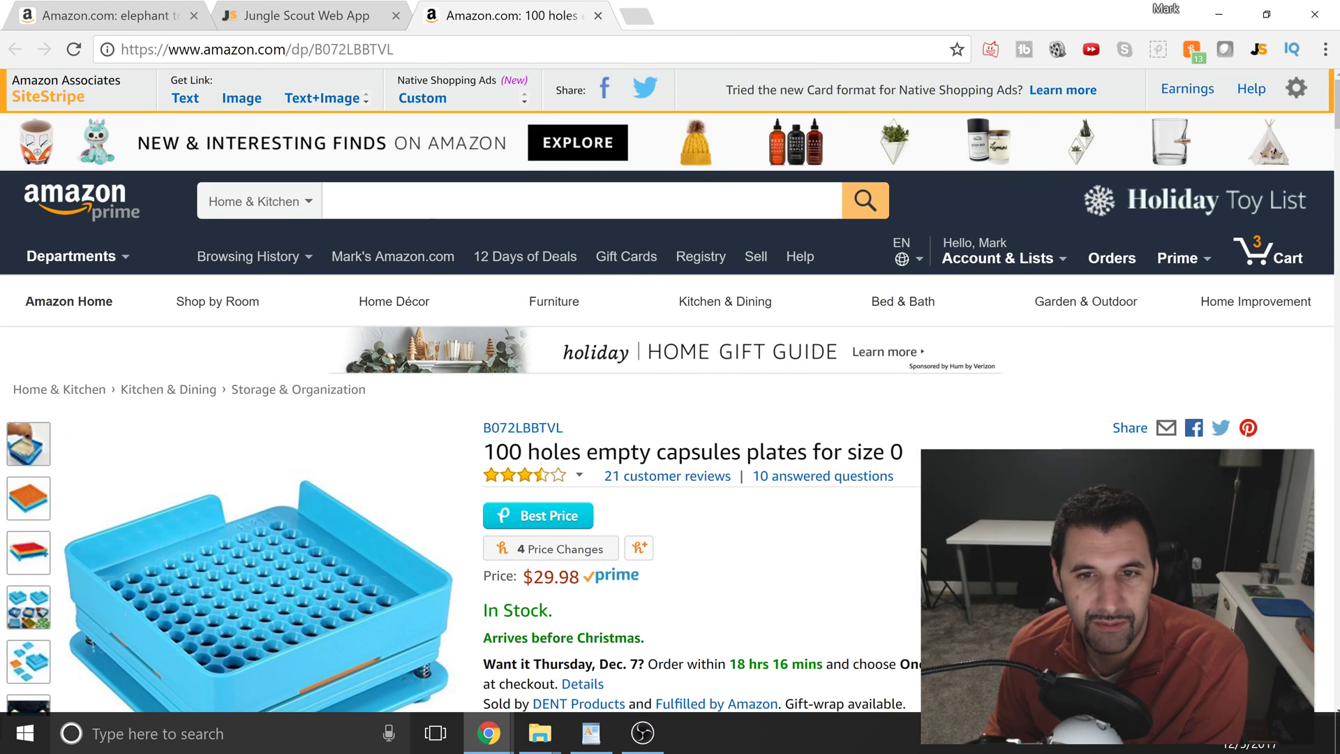
left_click(580, 201)
type("100 ")
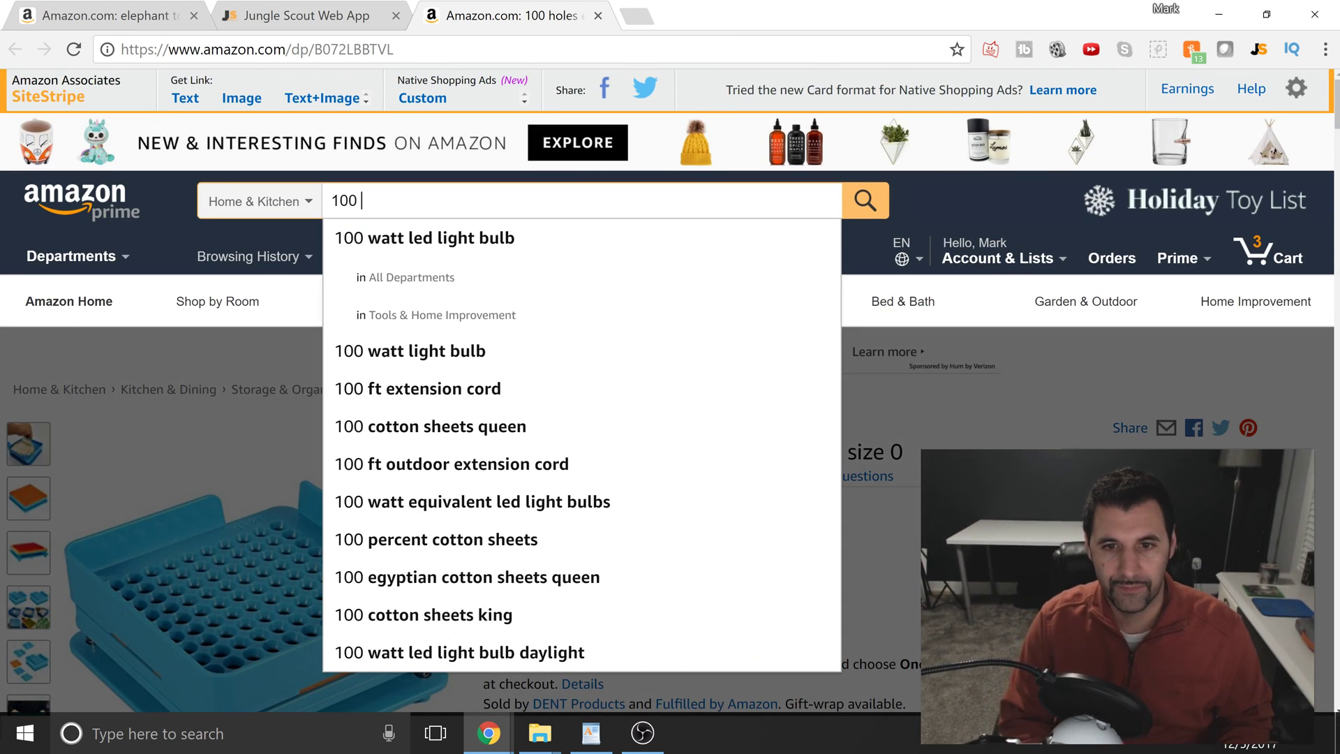
type("holl")
key("BackSpace")
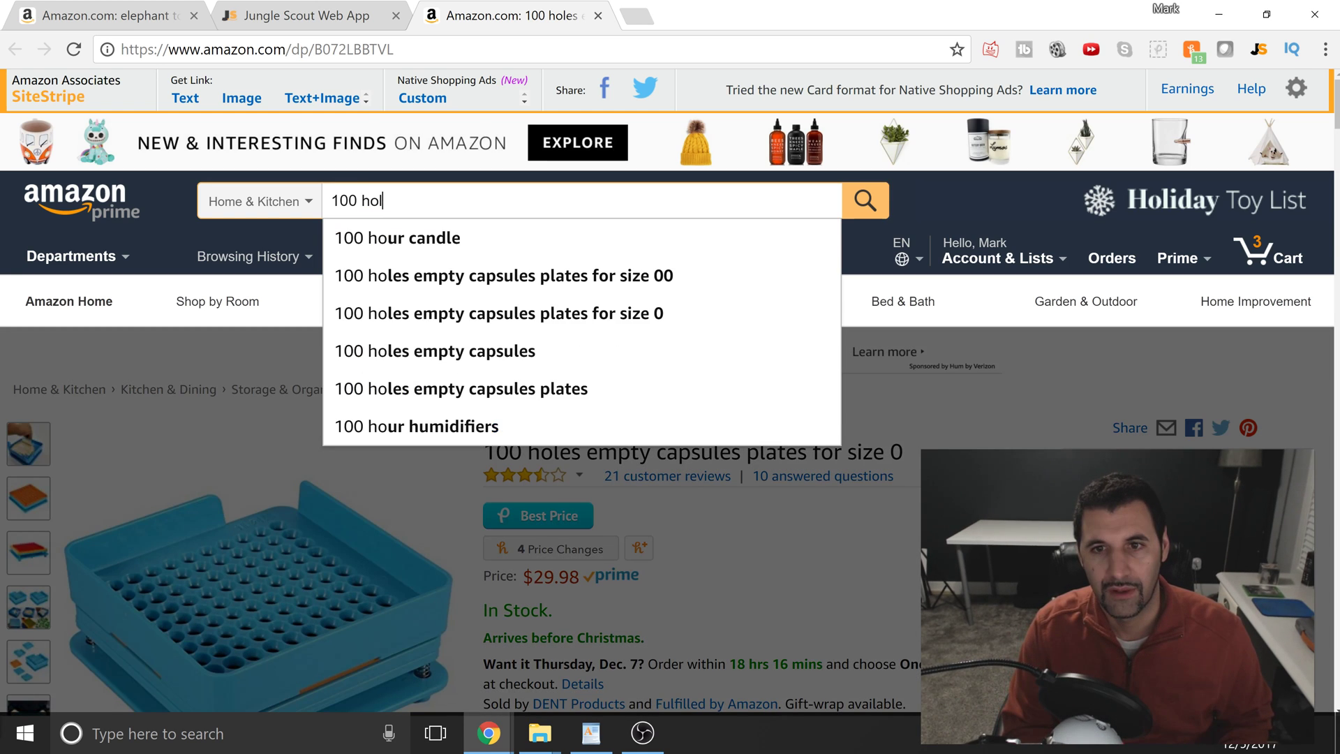
type("e")
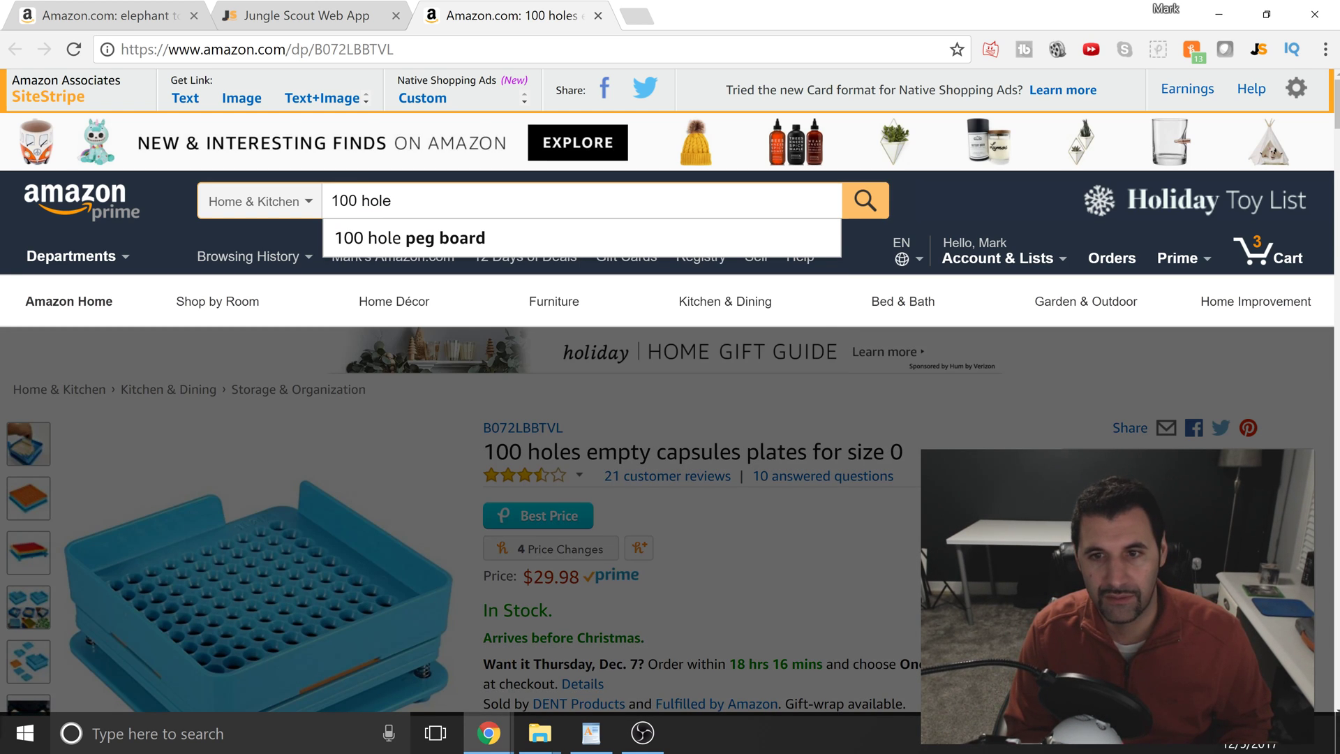
type(" ca")
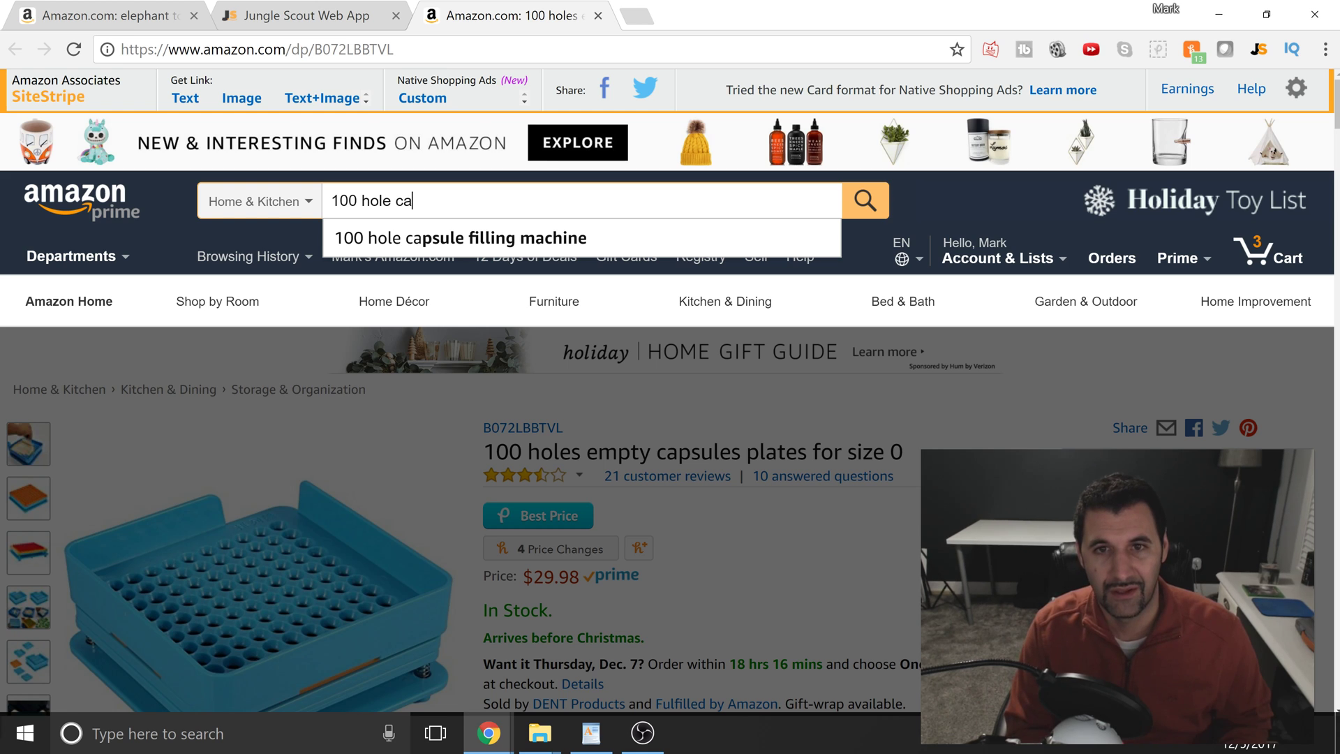
key("Down")
key("Return")
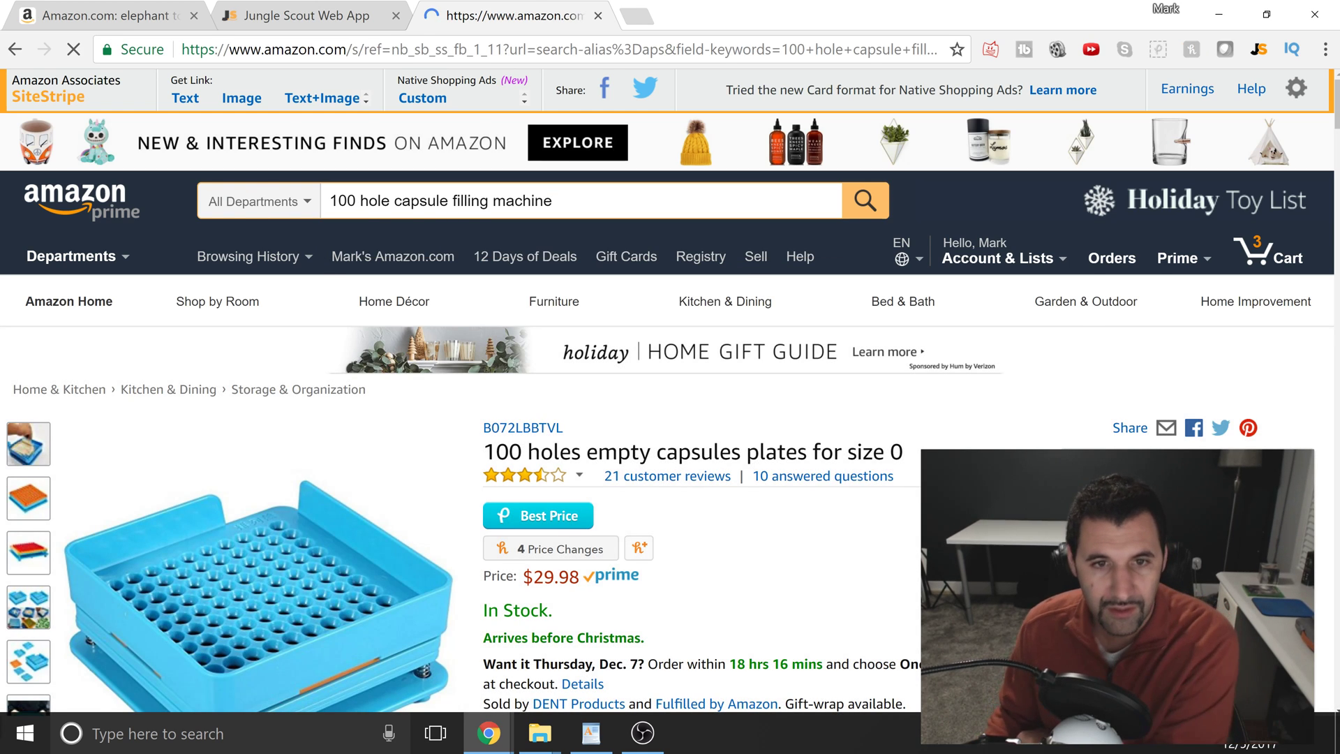
Examine the competing capsule filler listings in the search results, comparing their prices, ratings and review counts.
scroll(577, 427, "down", 8)
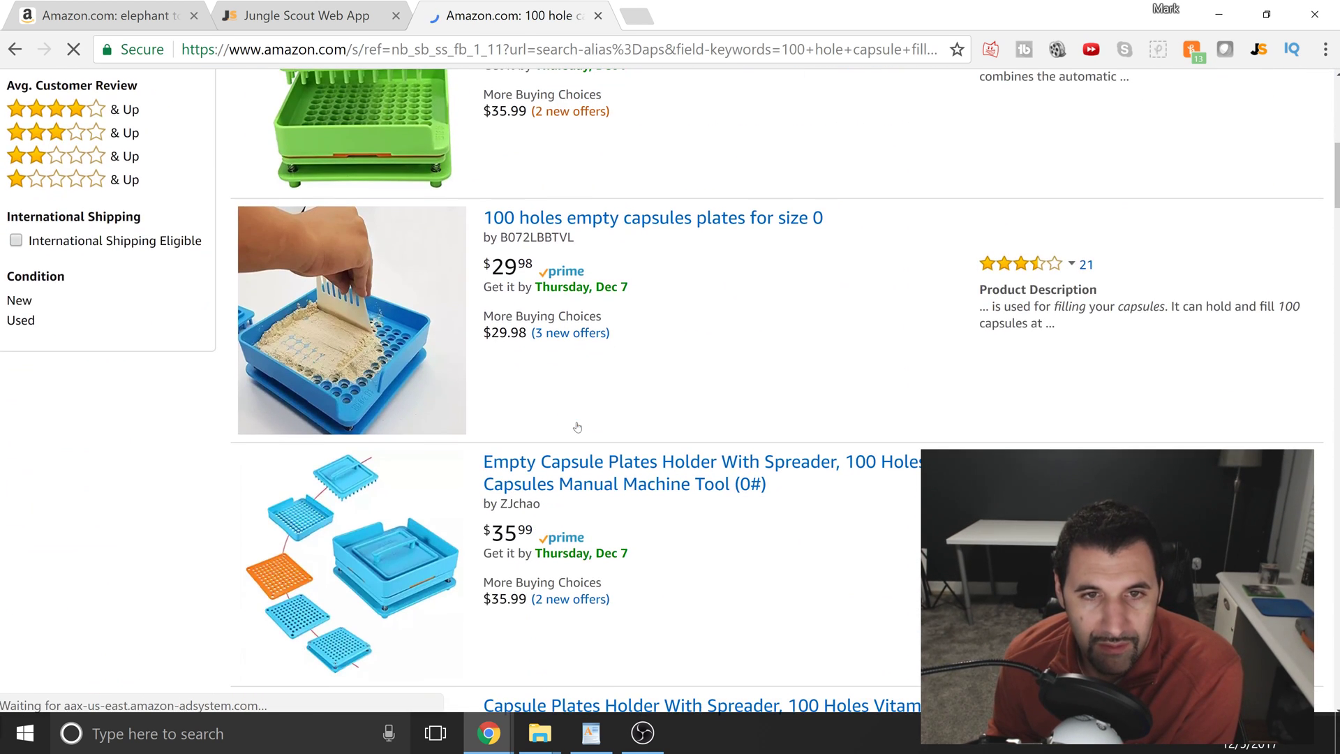
scroll(646, 433, "up", 3)
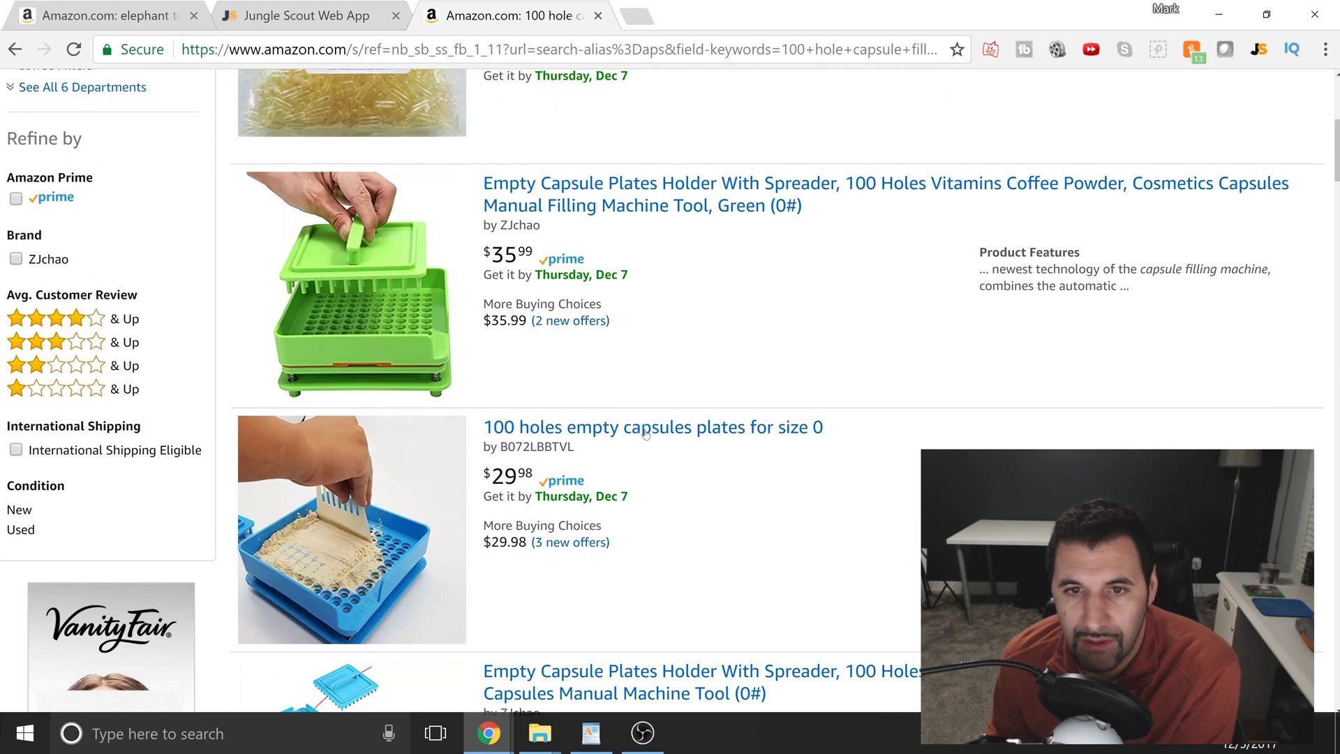
scroll(645, 432, "down", 9)
scroll(649, 433, "down", 7)
scroll(649, 429, "down", 10)
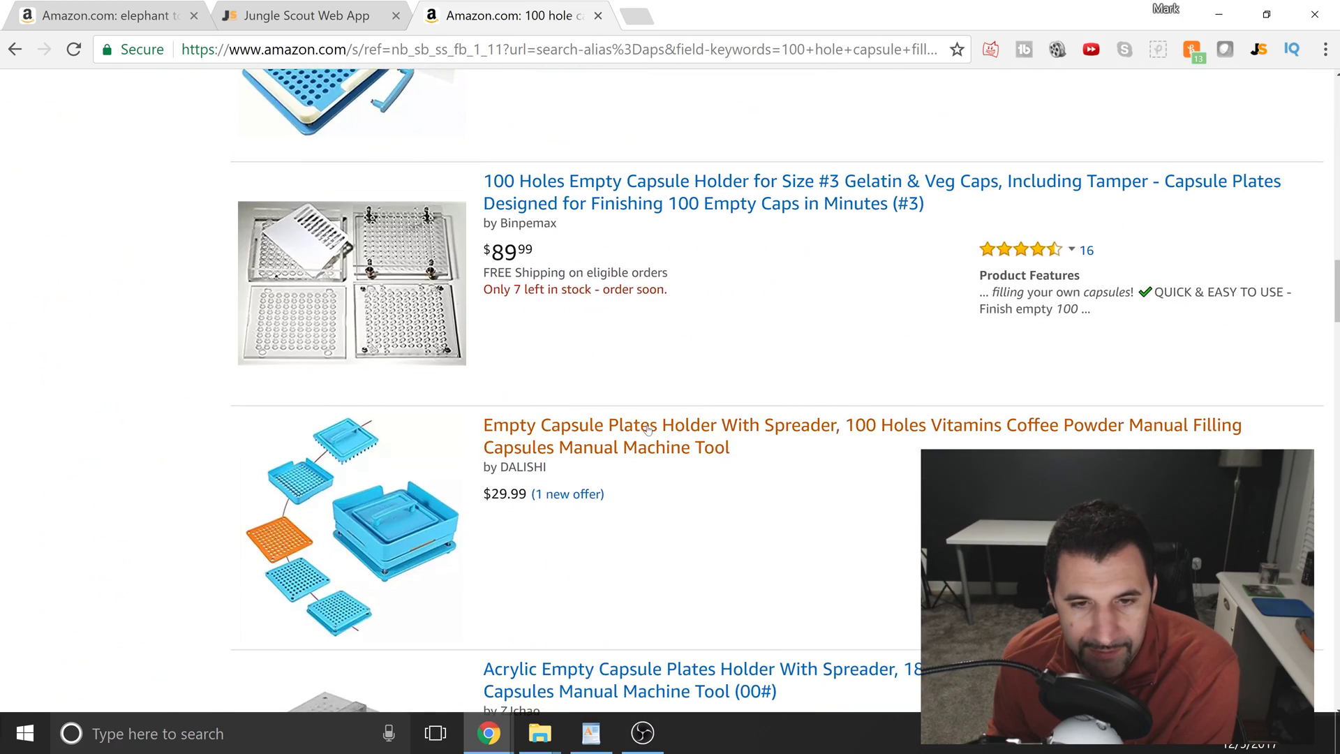
scroll(642, 407, "down", 2)
scroll(642, 407, "down", 5)
scroll(681, 370, "up", 20)
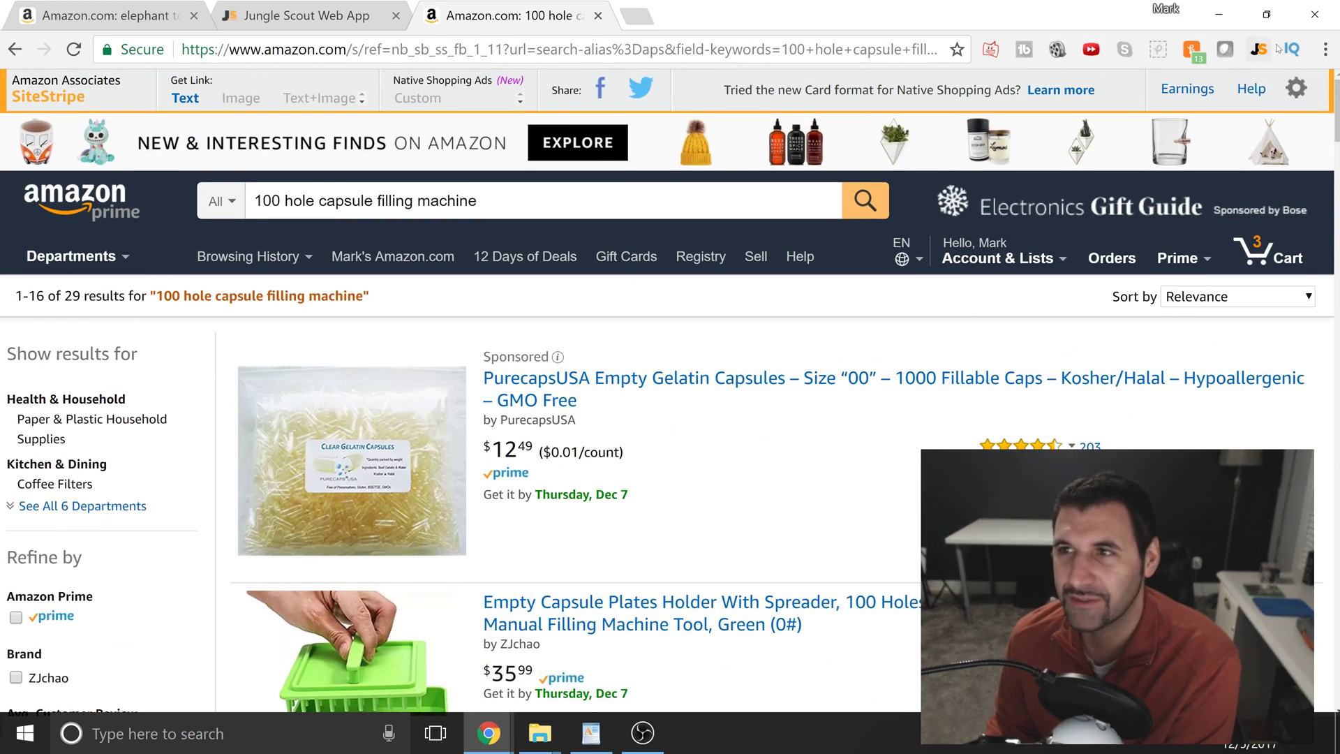
Run the Jungle Scout extension on the Amazon search results and examine each competitor's rank, sales, revenue and reviews.
left_click(1258, 49)
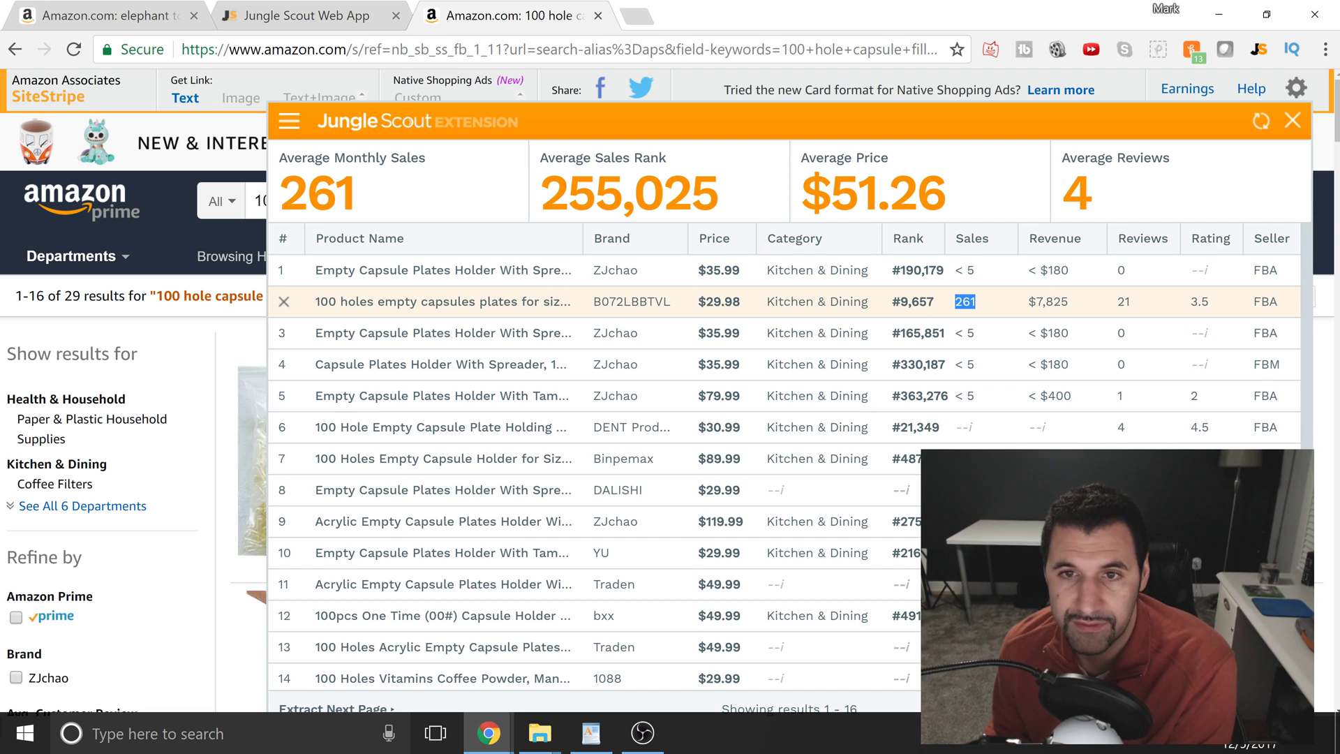
mouse_move(507, 305)
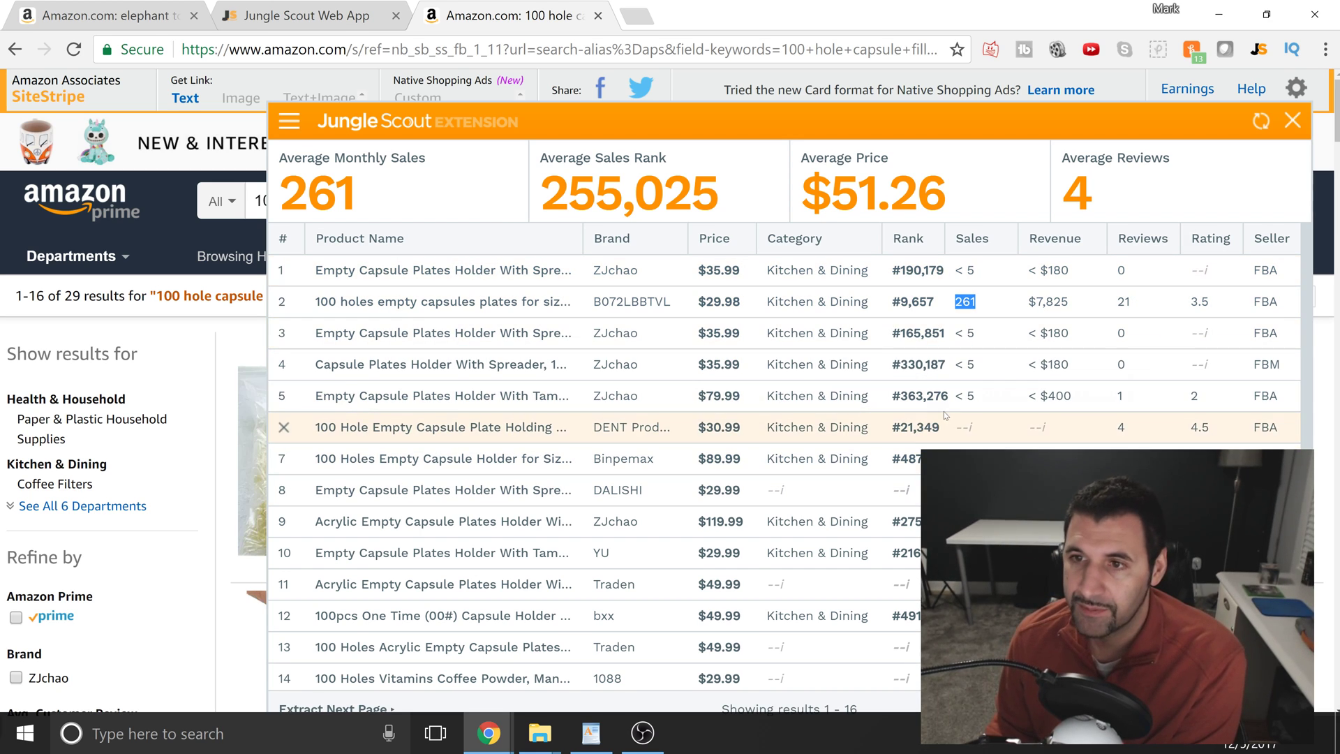
scroll(500, 515, "down", 1)
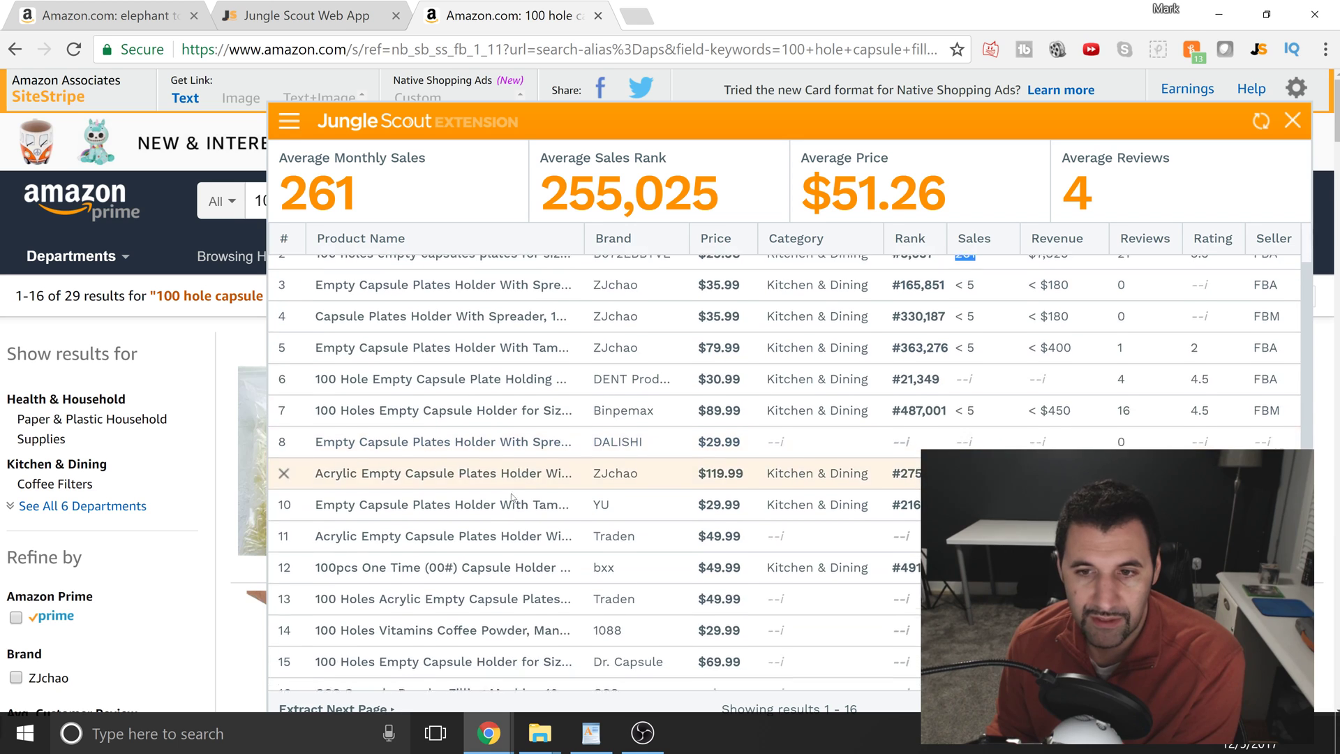
scroll(615, 552, "up", 2)
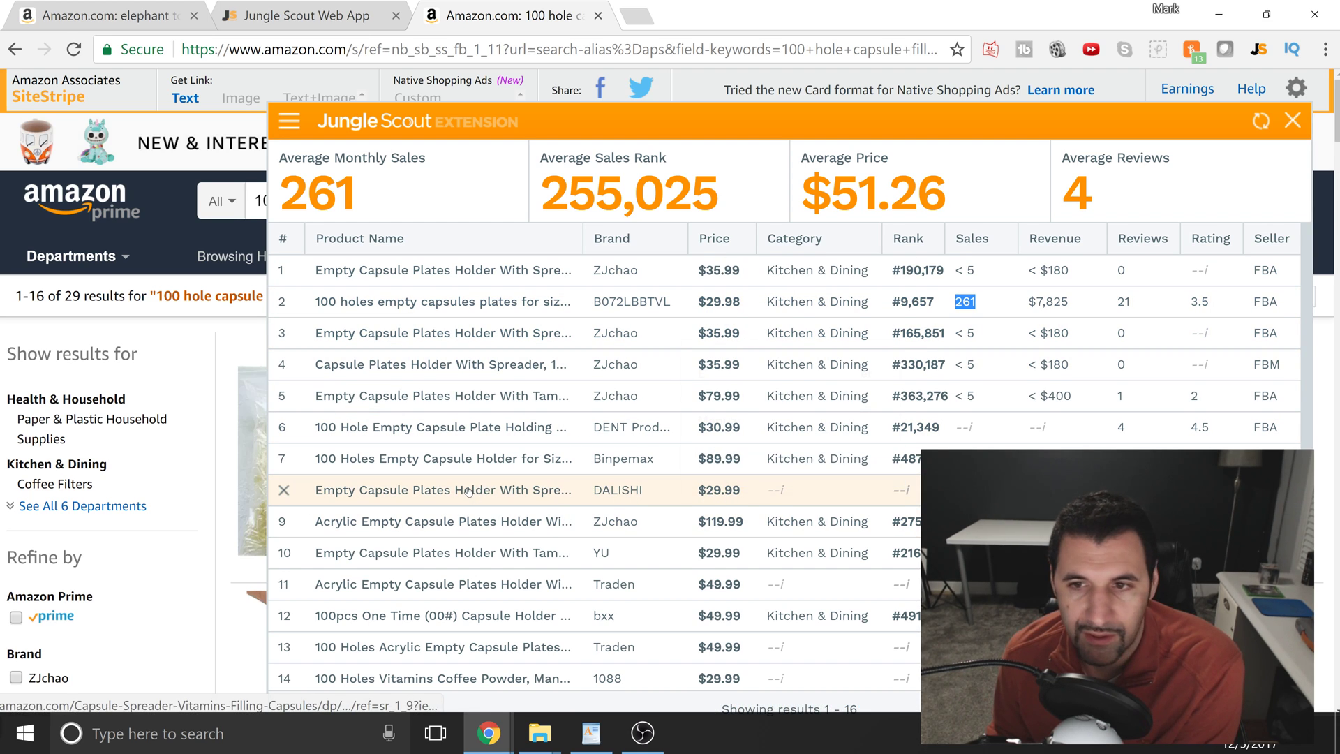
Examine the sales rank history of "100 holes empty capsules plates for size 0", and close the Jungle Scout extension results.
mouse_move(469, 492)
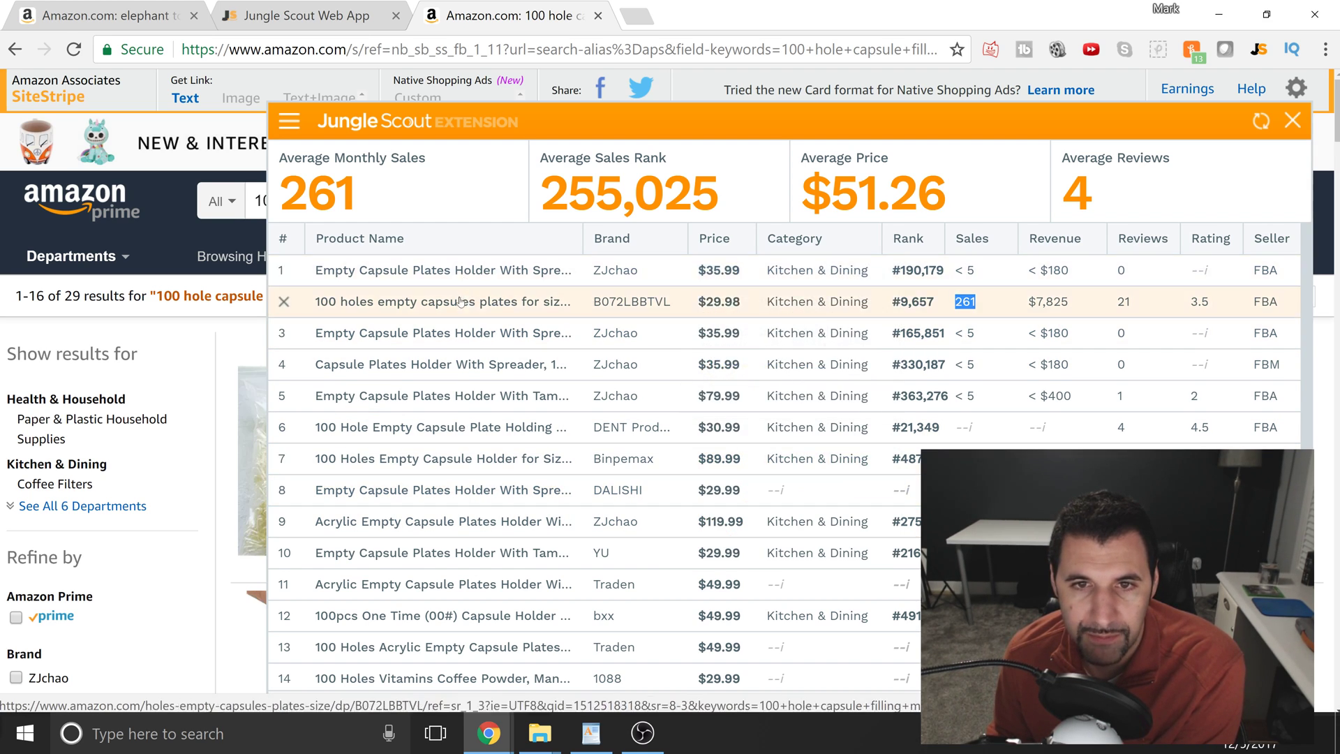
mouse_move(460, 301)
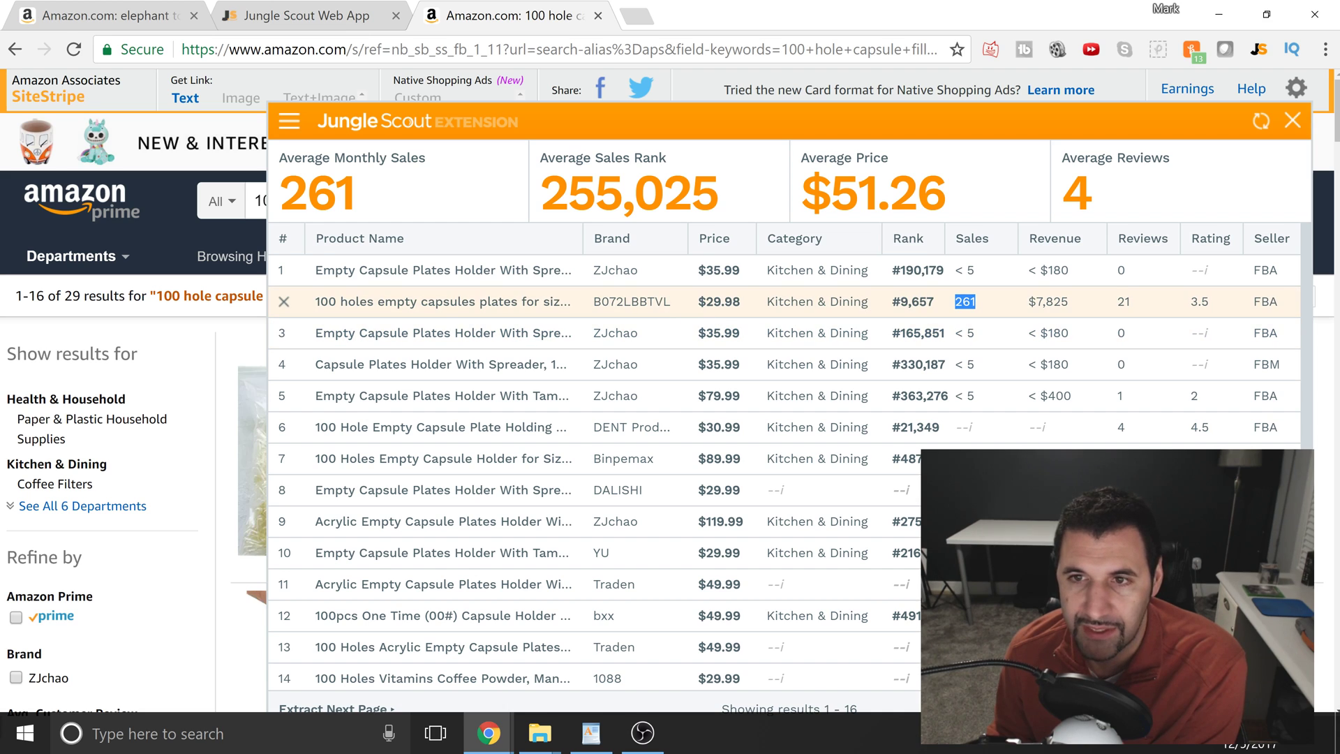
left_click(904, 310)
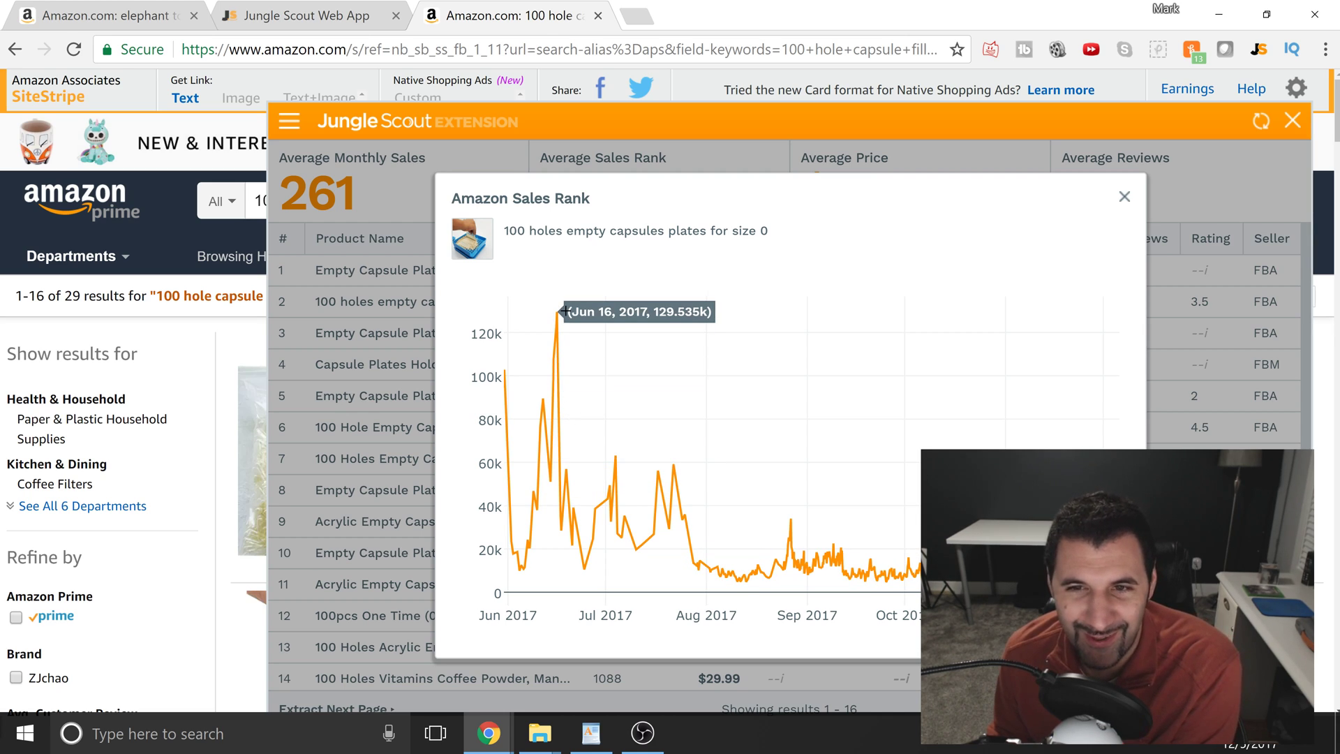
left_click(1124, 196)
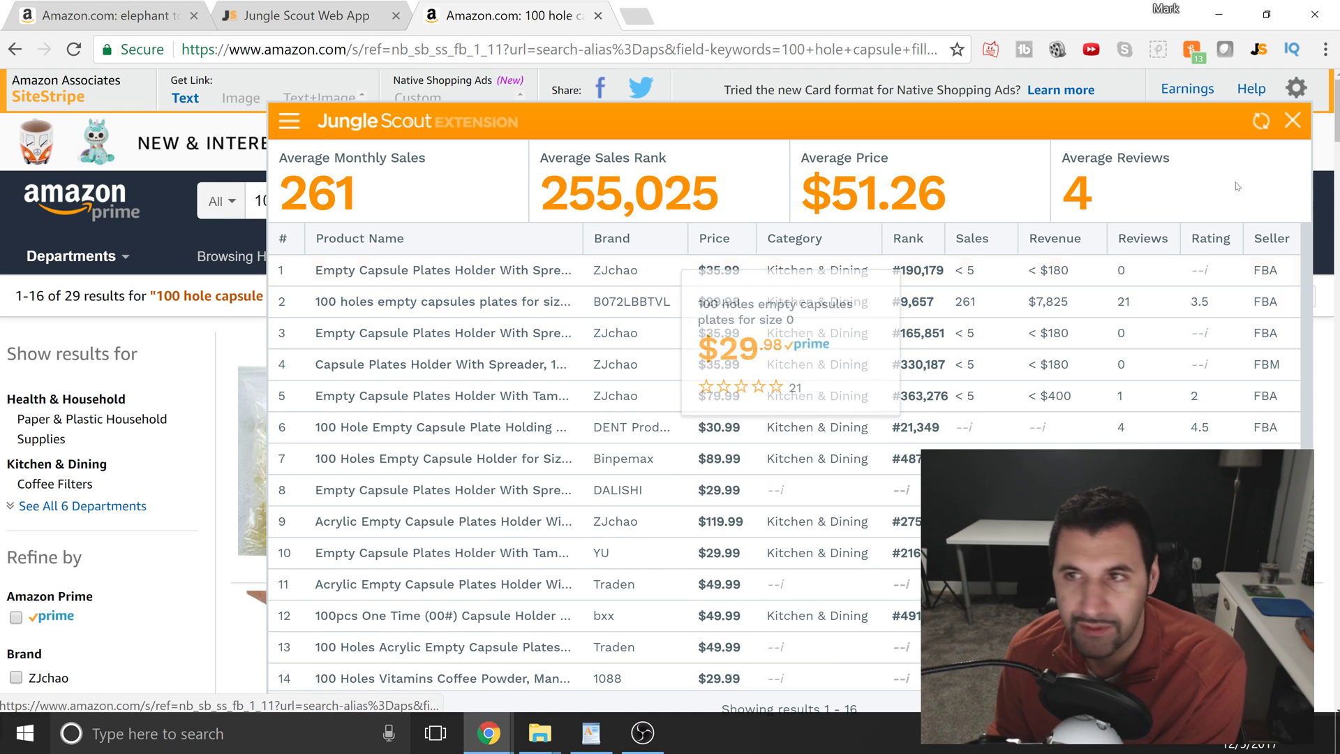
left_click(1292, 120)
Return to the Jungle Scout Web App and add "100 holes empty capsules plates for size 0" to the product tracker.
left_click(353, 17)
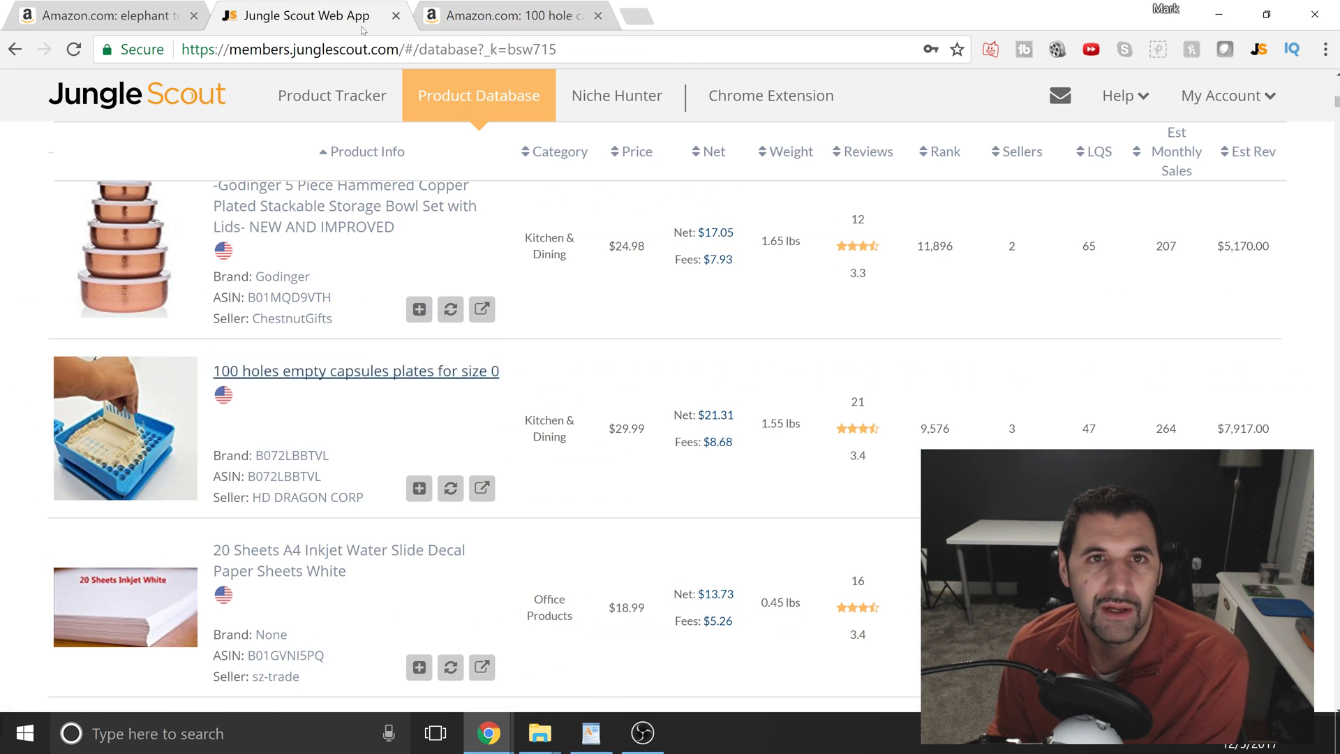
left_click(421, 486)
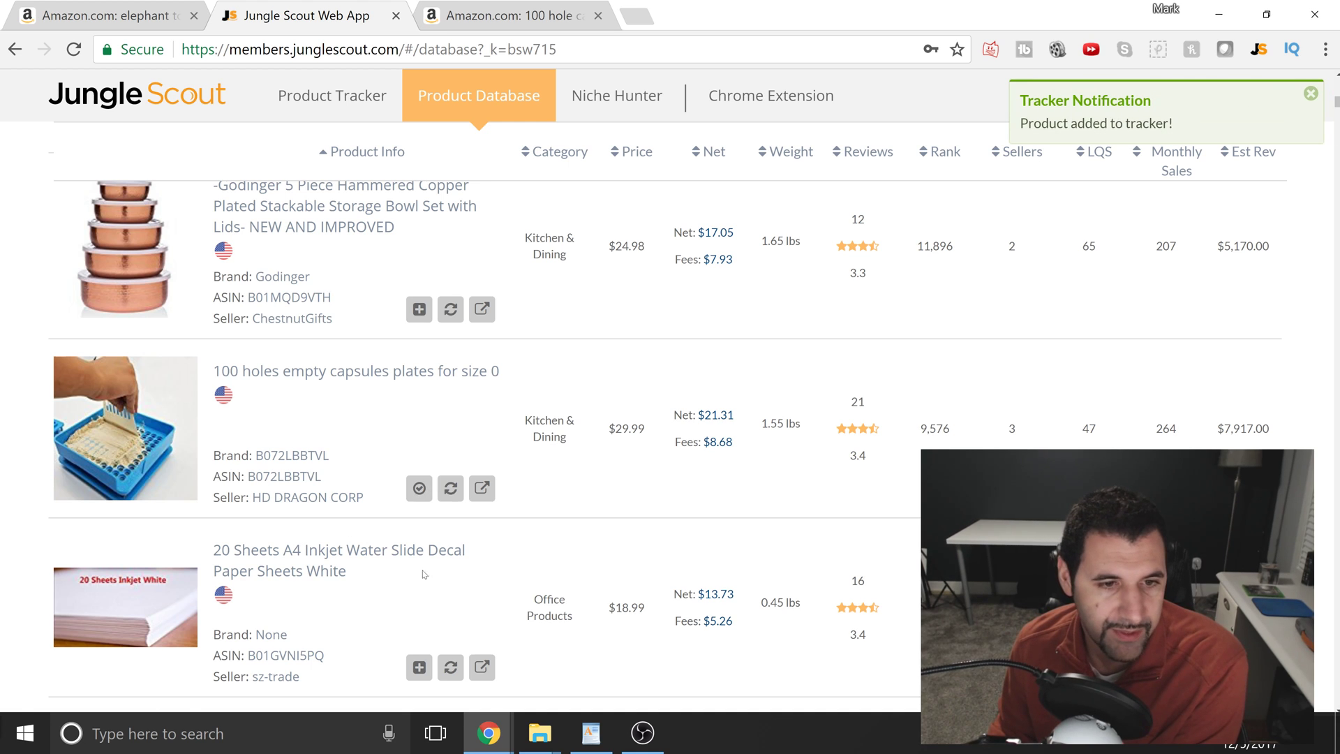
Browse further database results, and open and inspect the Amazon listing for "4Moms 2017 Newborn Seat and Swing Insert, Multi/Silver".
scroll(321, 551, "down", 1)
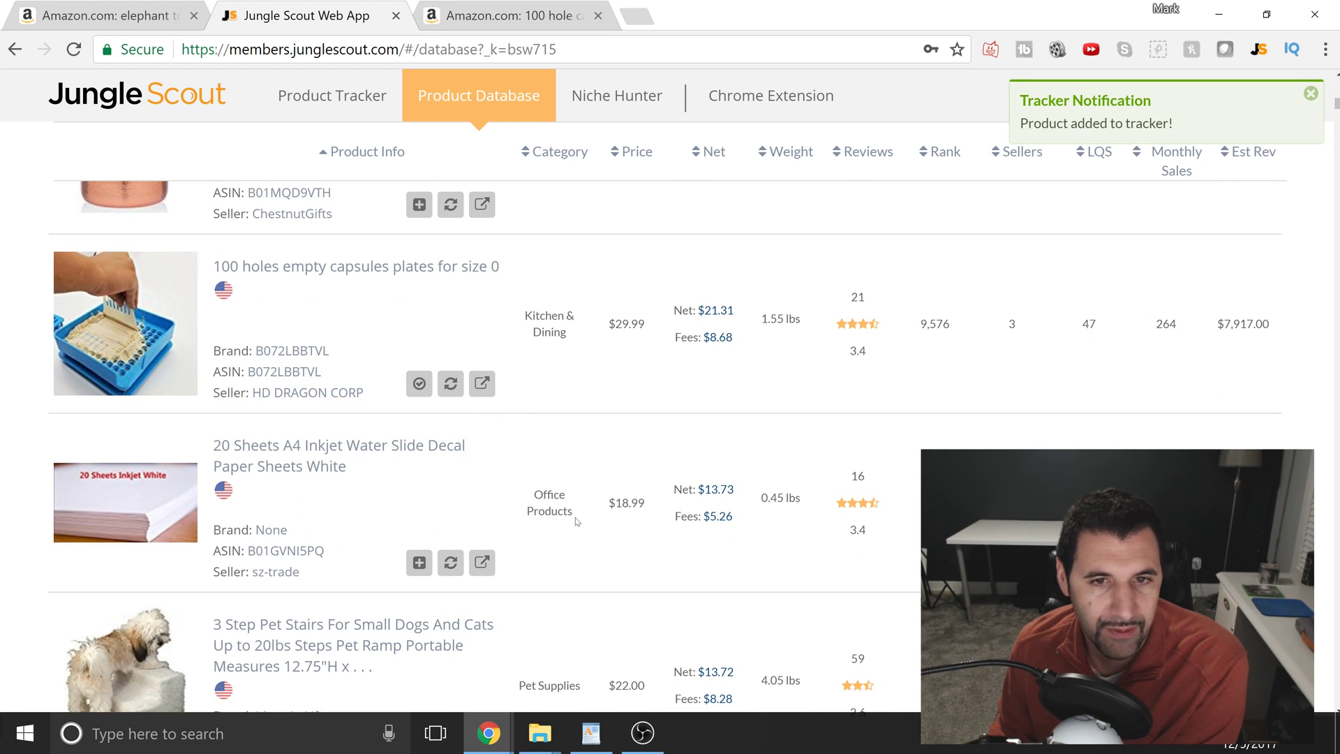
scroll(574, 504, "down", 3)
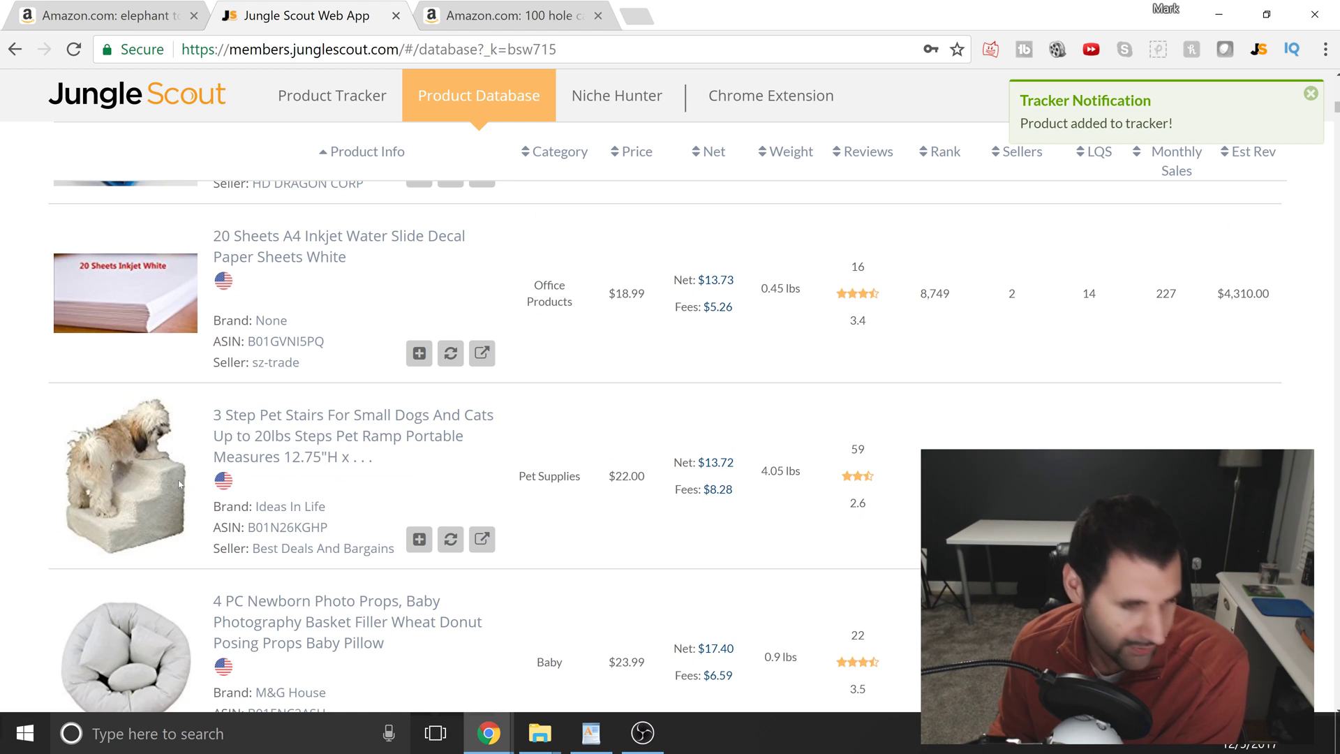
scroll(595, 469, "down", 3)
scroll(748, 472, "down", 3)
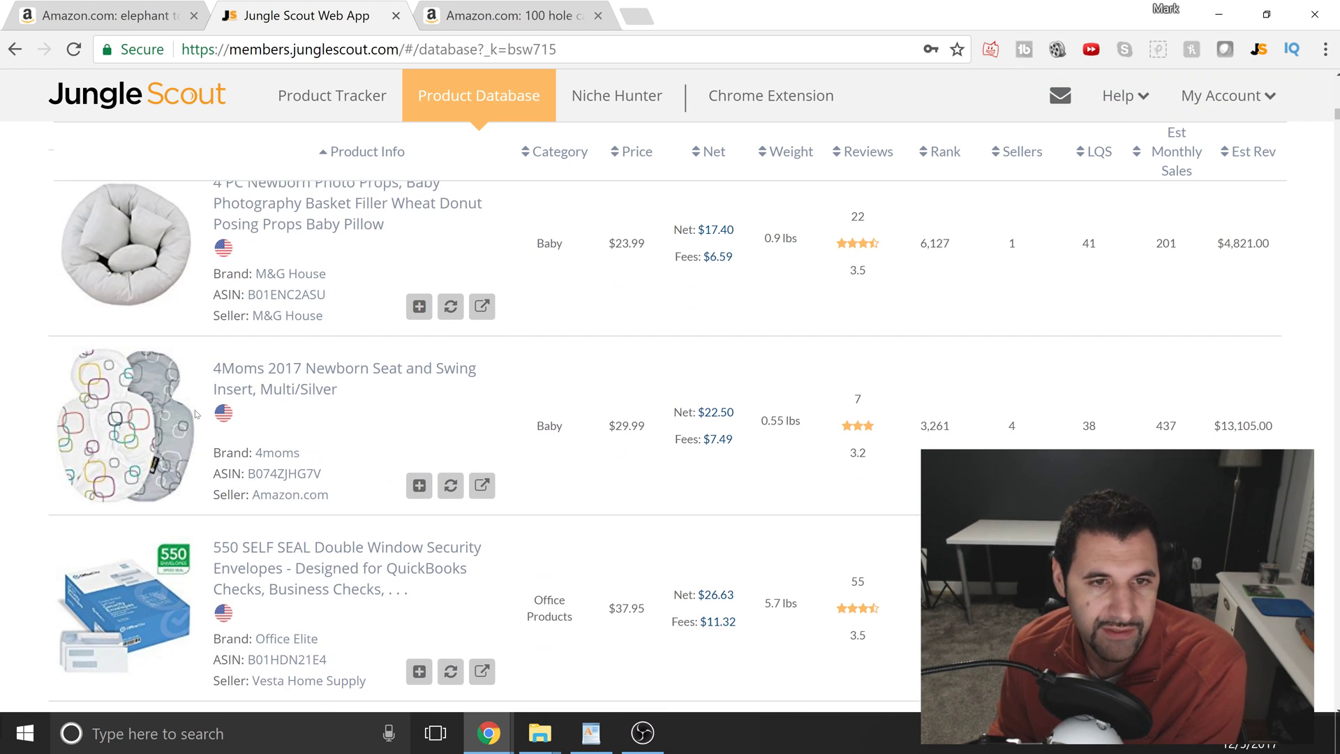
left_click(276, 389)
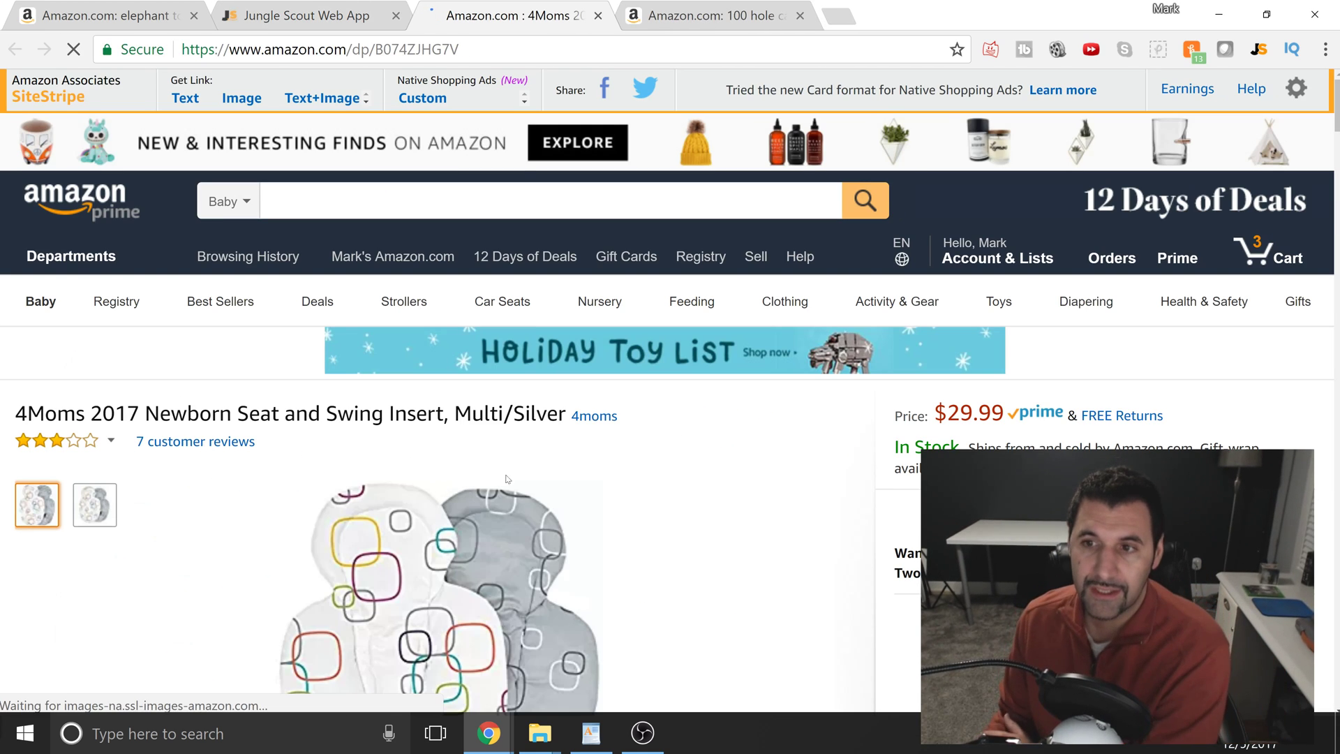
scroll(505, 462, "down", 3)
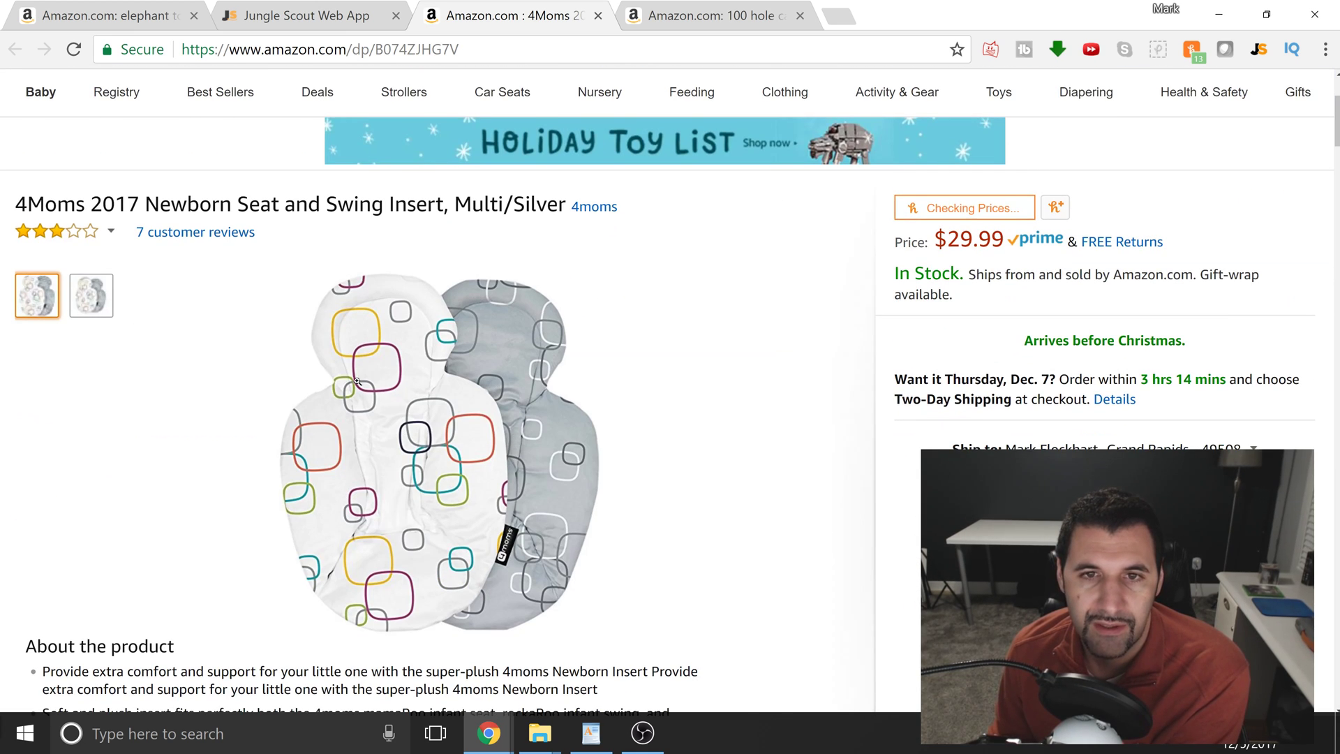
scroll(154, 362, "up", 3)
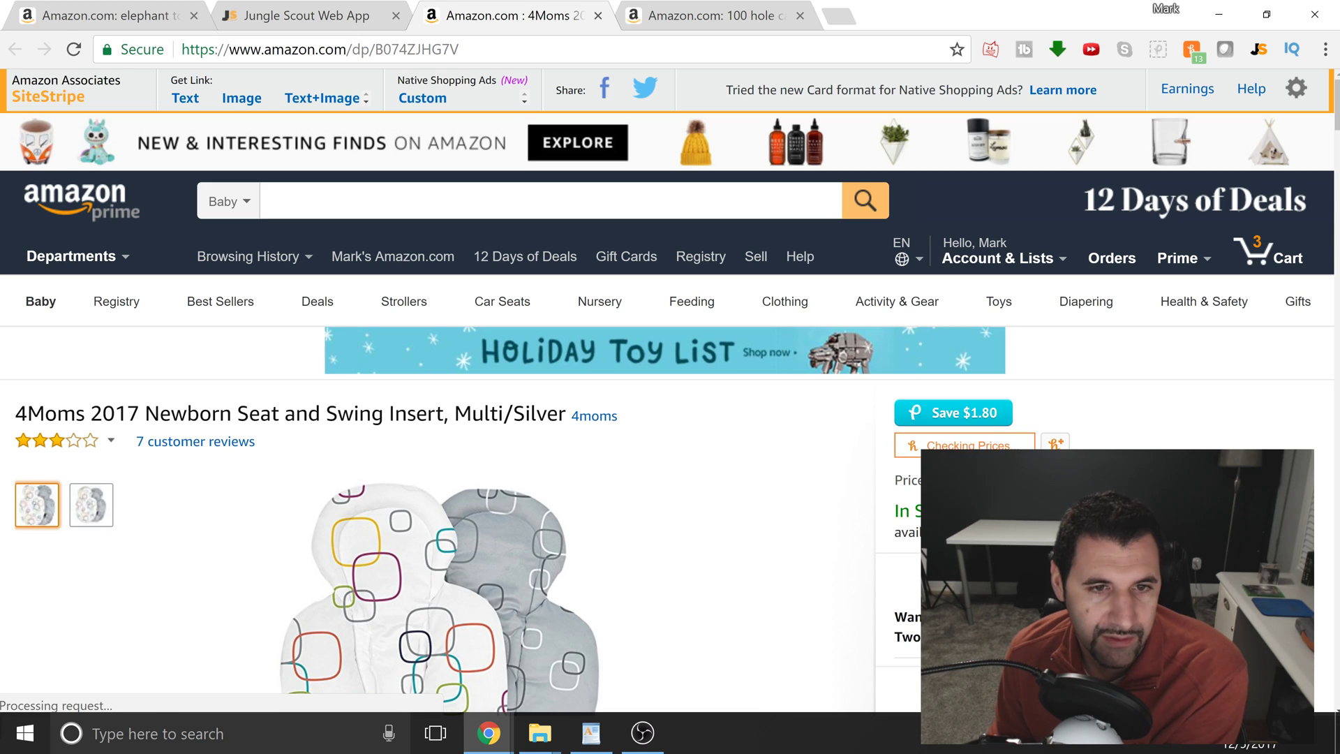
Search Amazon's Baby department for "Newborn Seat and Swing Insert", copied from the listing title.
left_click_drag(145, 414, 435, 413)
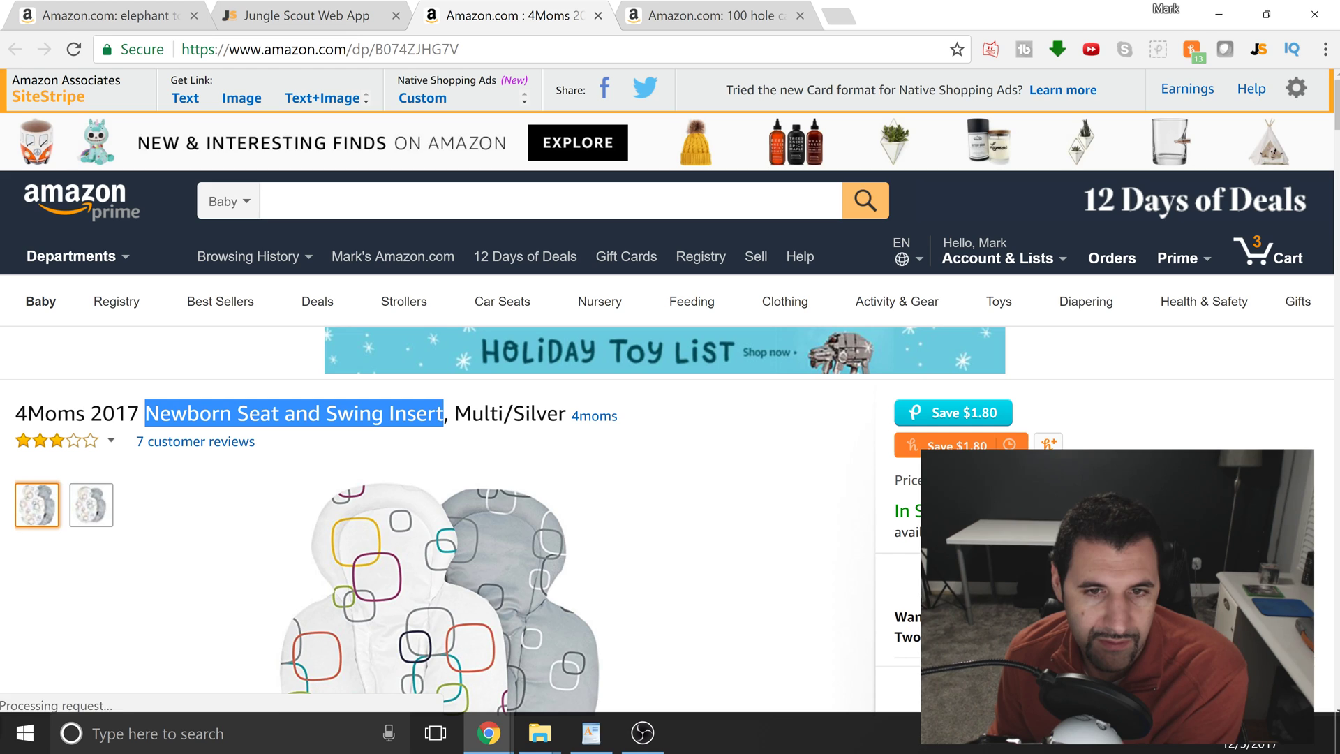
right_click(412, 414)
left_click(447, 428)
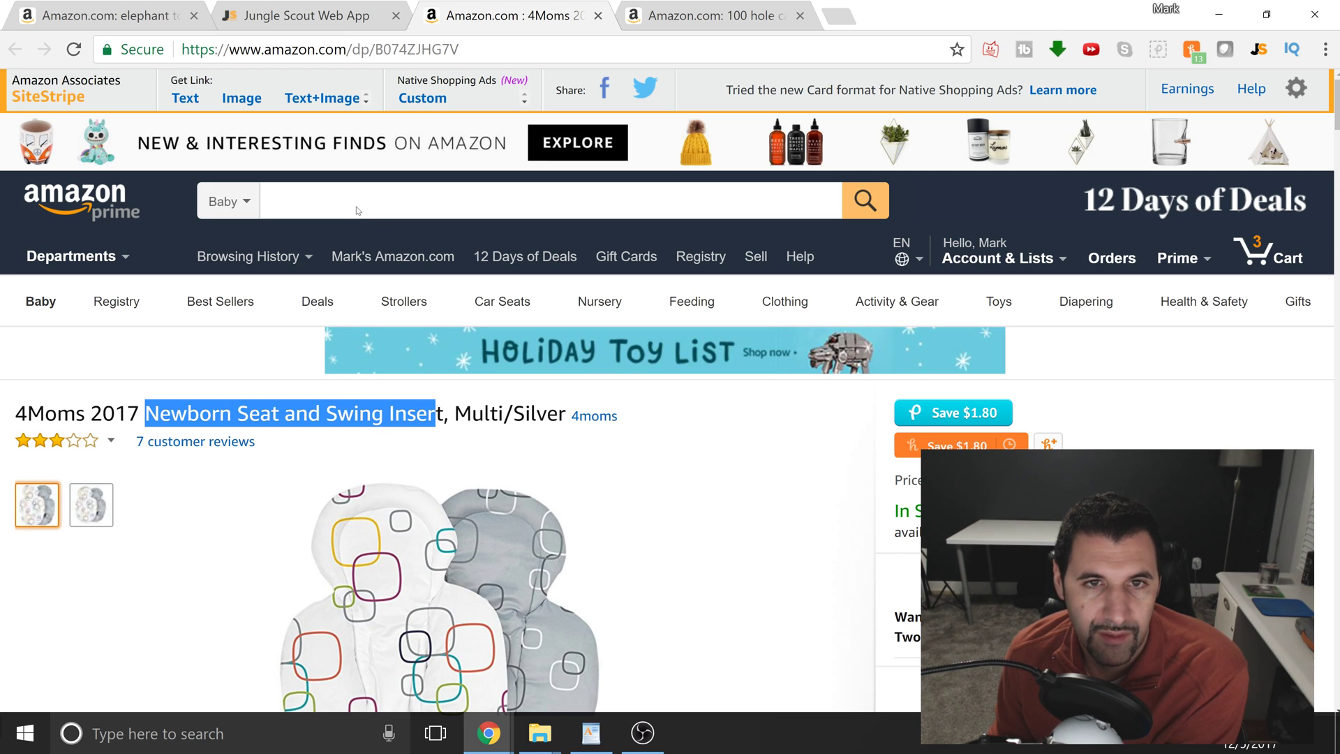
right_click(357, 208)
left_click(400, 334)
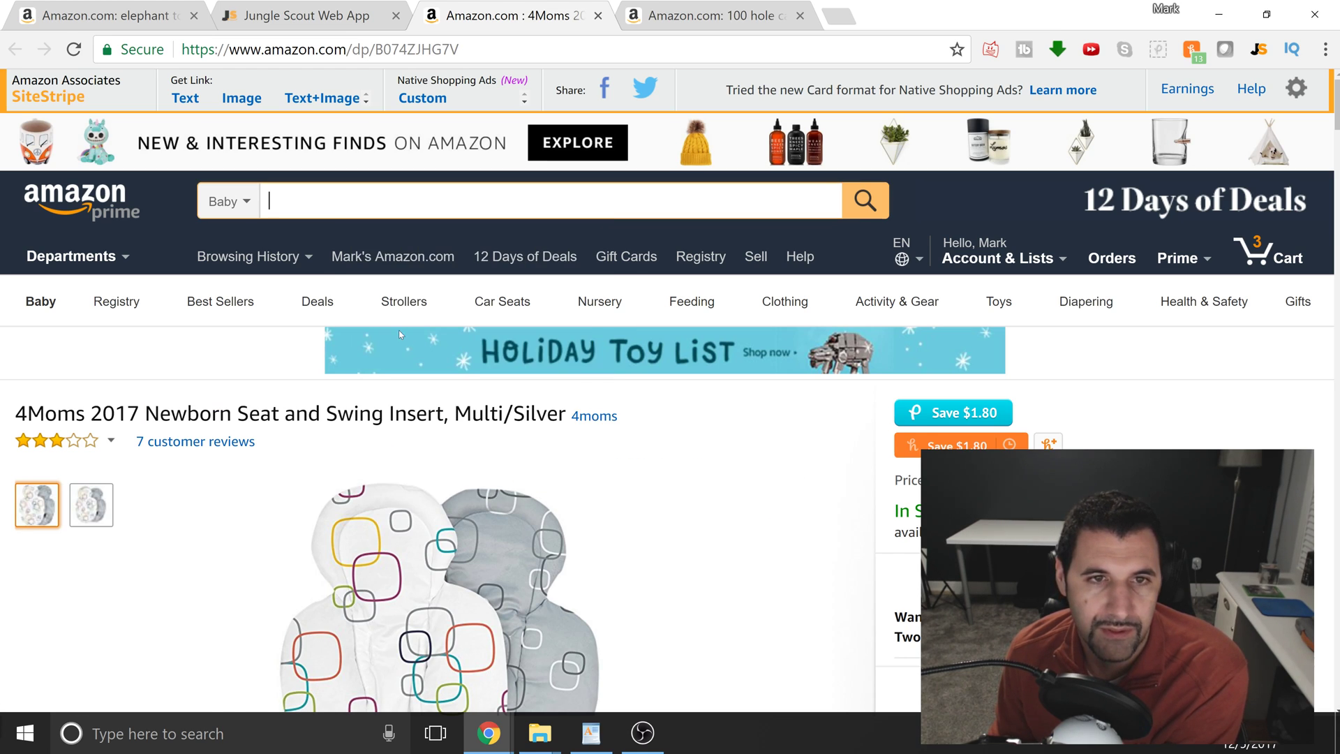
key("Return")
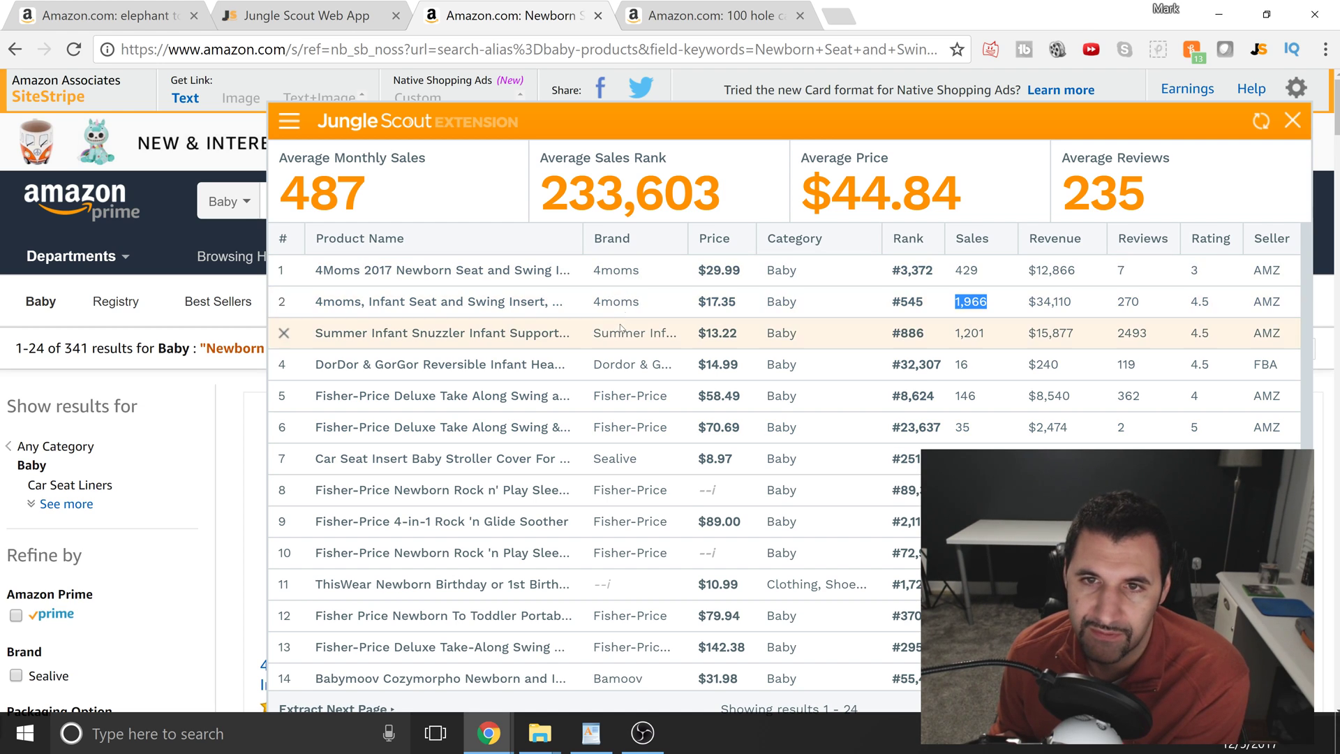
Compare the newborn insert competitors' brands, sales and reviews in the Jungle Scout extension, and close that Amazon page.
mouse_move(496, 305)
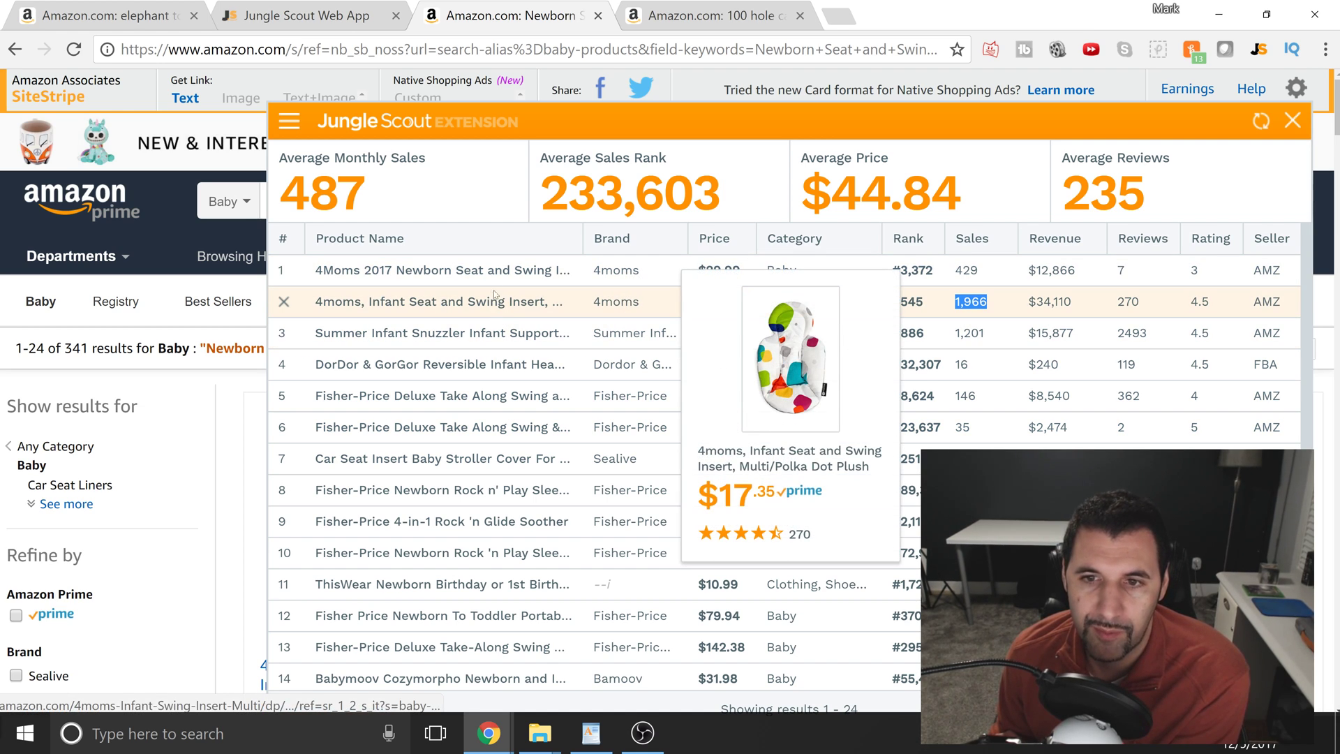
mouse_move(486, 275)
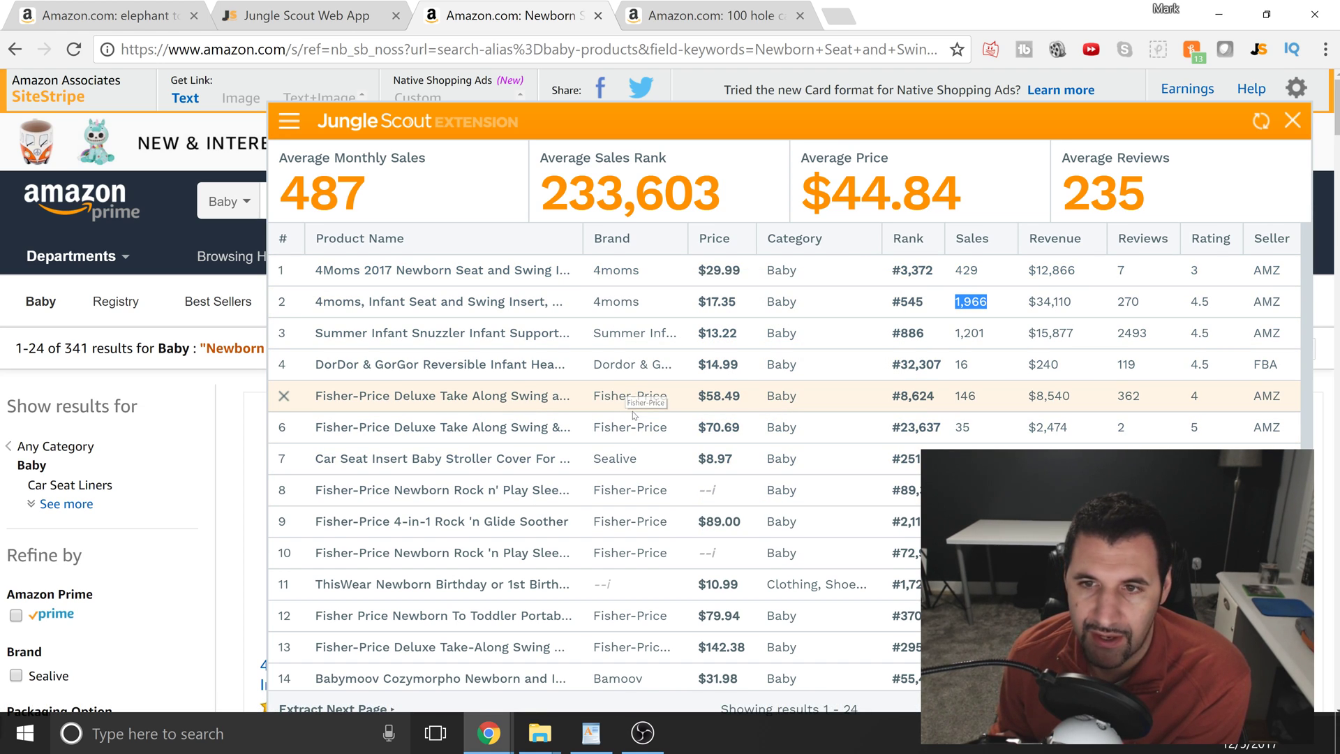
left_click(600, 18)
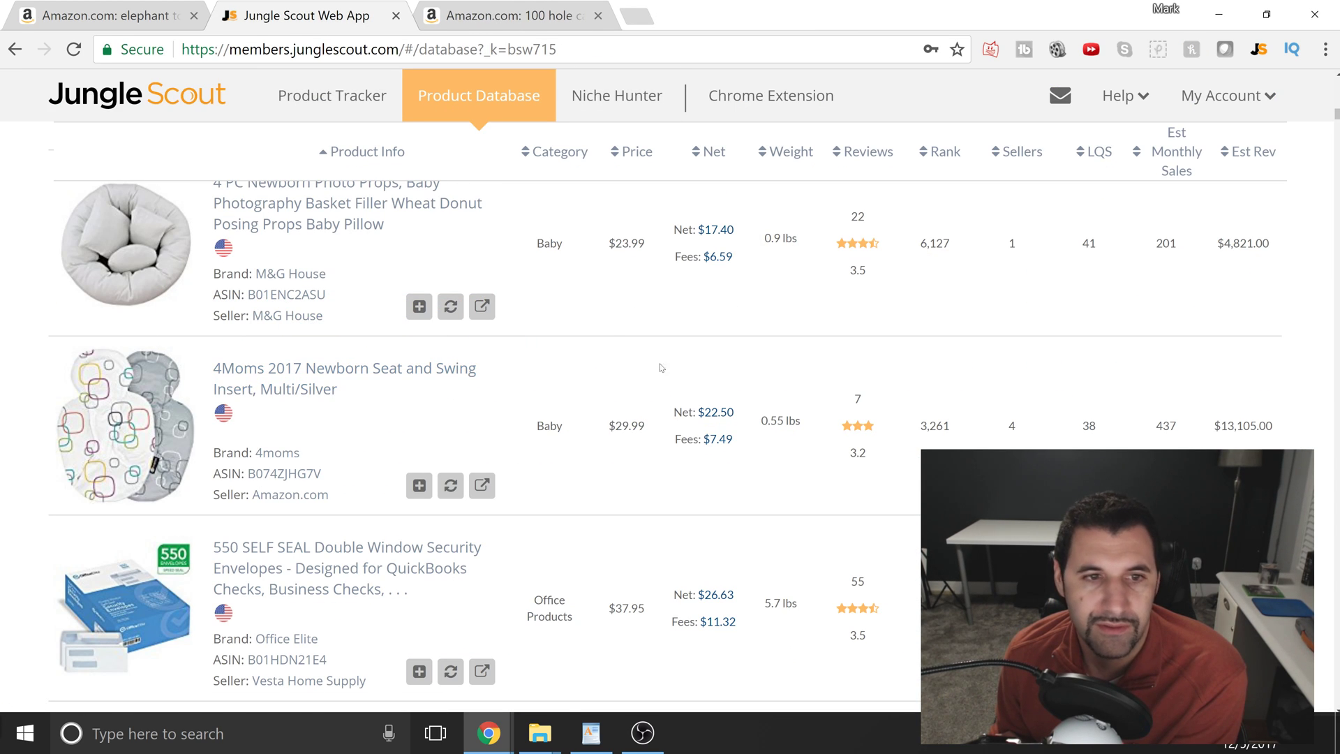
Browse more products in the database results and open the Amazon listing for the AT-A-GLANCE Weekly / Monthly Planner, Agate (1053-905).
scroll(624, 417, "down", 3)
scroll(307, 488, "down", 3)
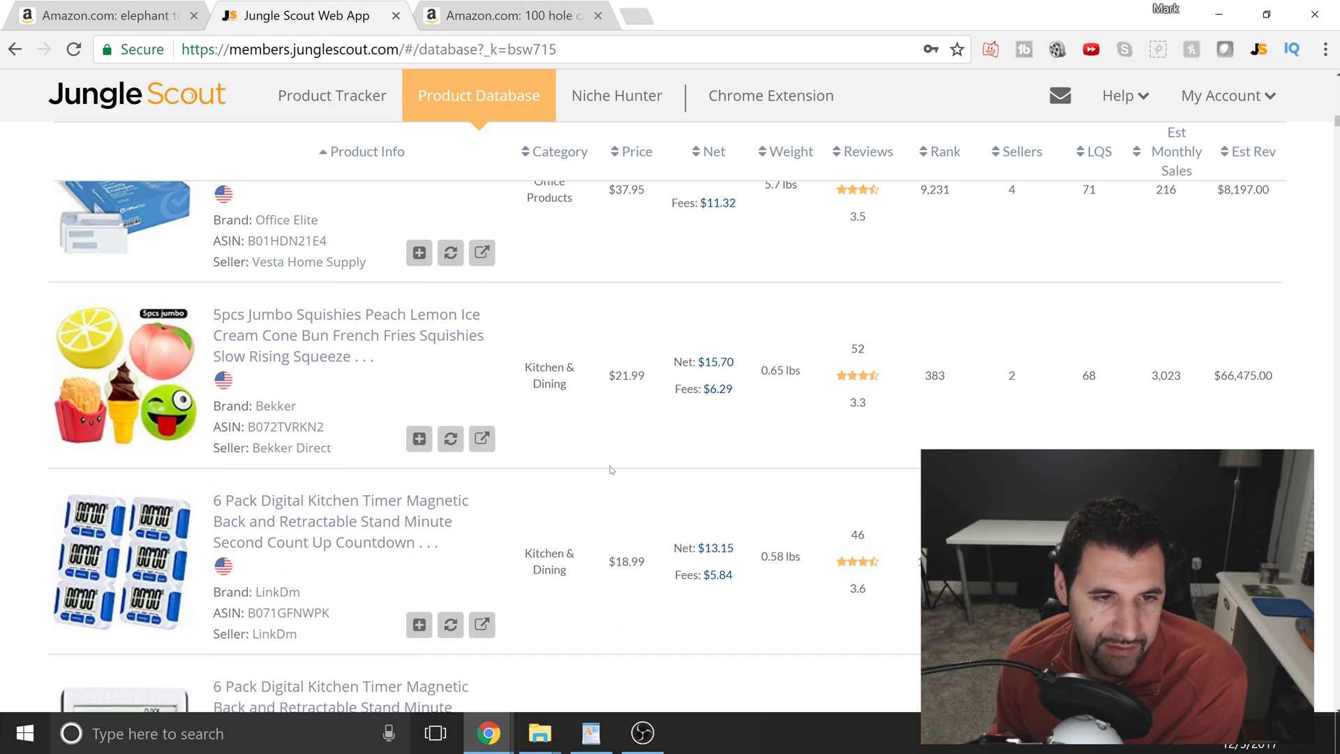
scroll(617, 468, "down", 7)
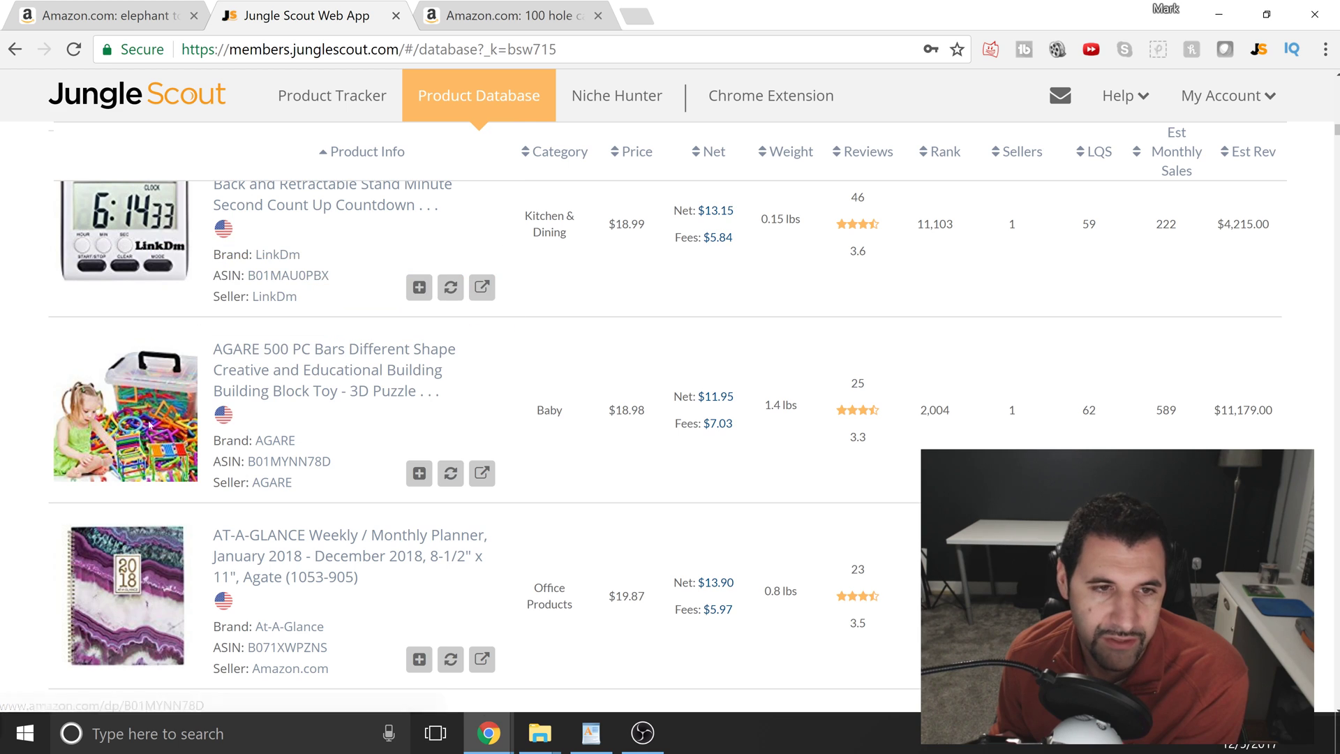
right_click(746, 447)
key("Escape")
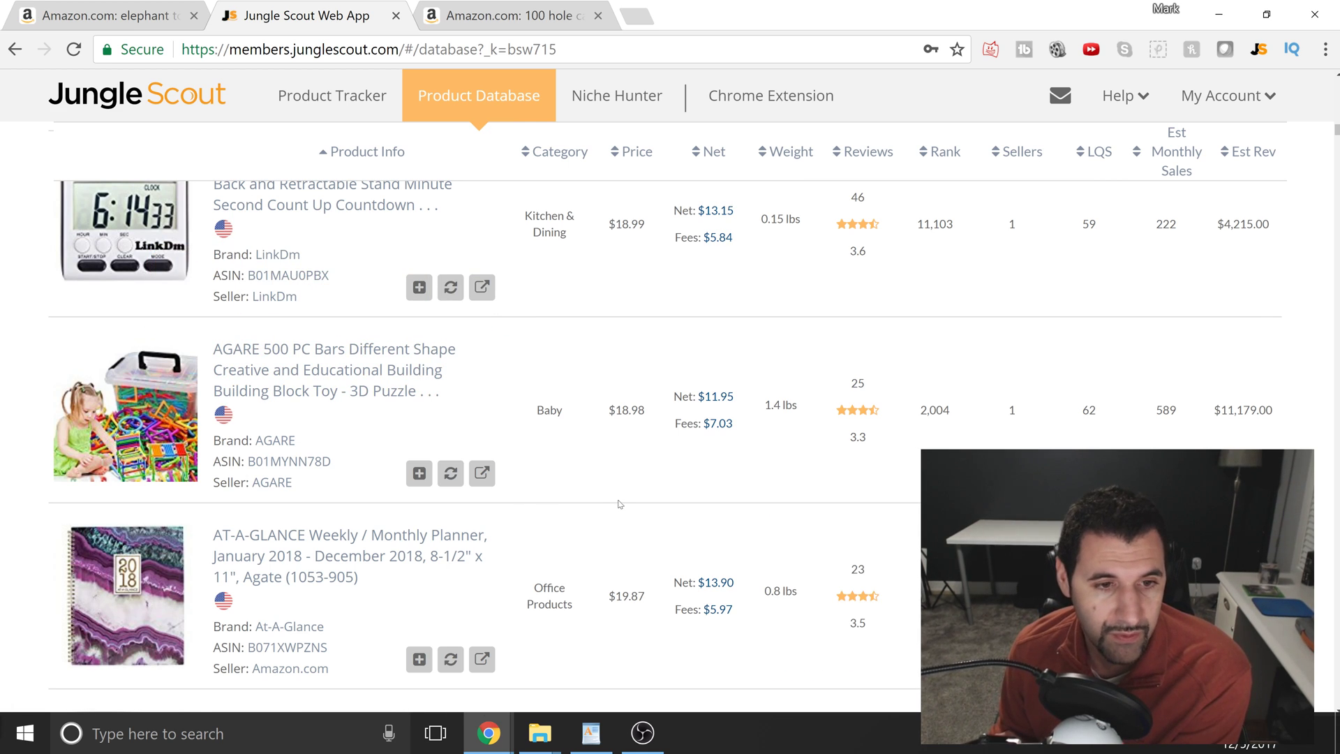
scroll(615, 505, "down", 2)
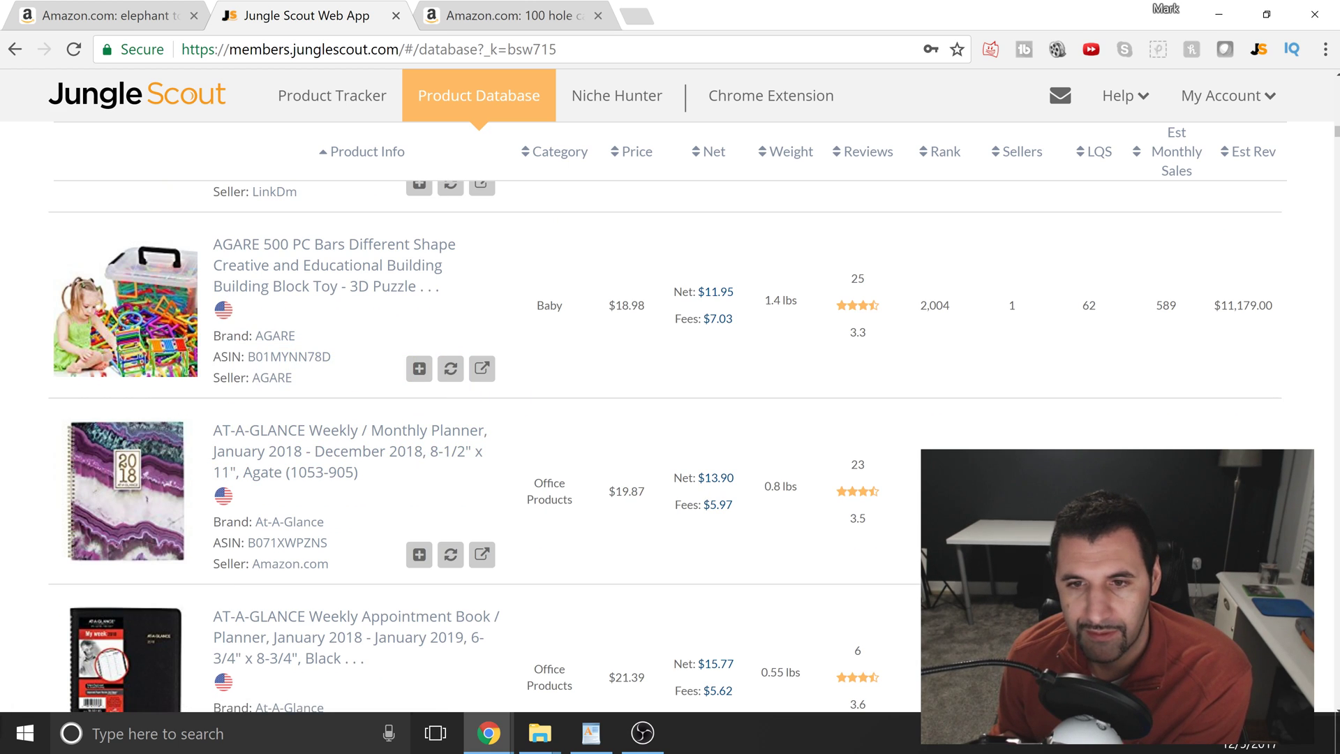
left_click(335, 453)
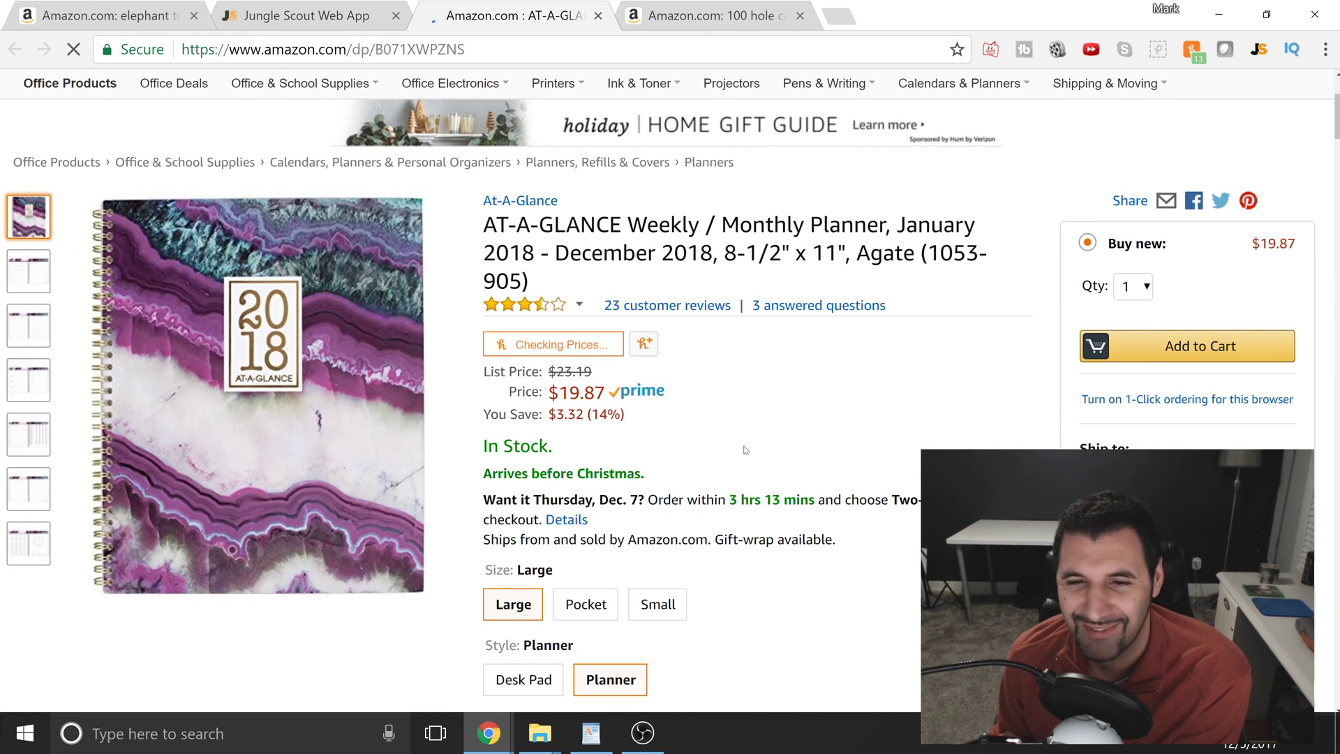
Examine the AT-A-GLANCE planner's listing details, features and related products.
scroll(660, 421, "down", 4)
scroll(647, 421, "down", 15)
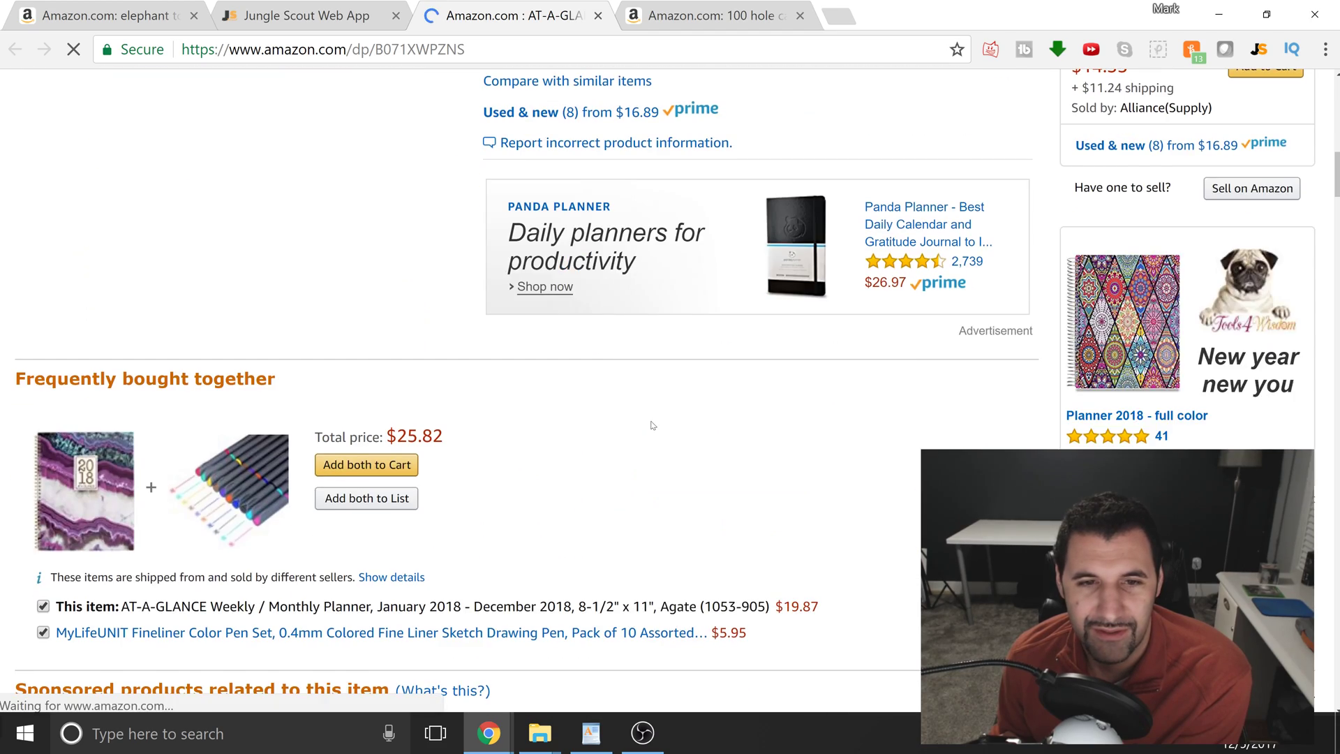
scroll(647, 420, "up", 15)
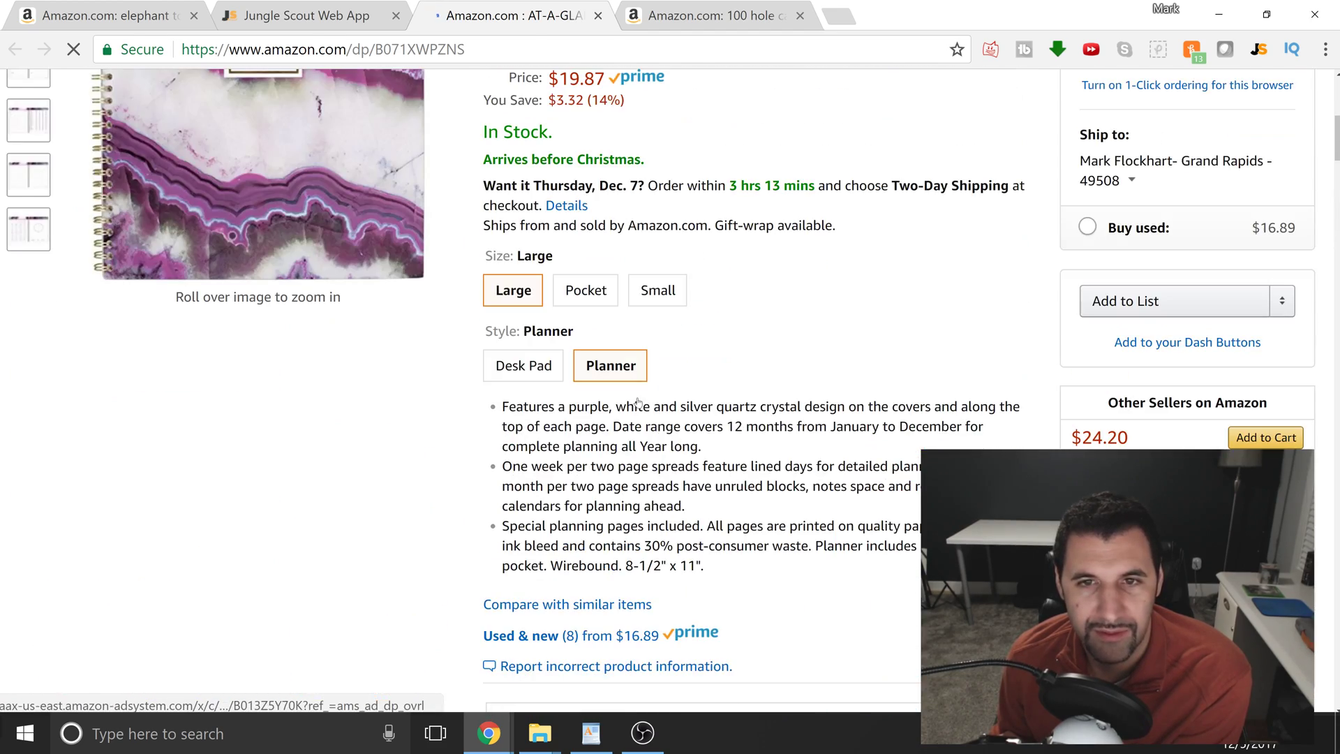
Search Amazon's Office Products department for "monthly planner" and look over the first results.
scroll(637, 400, "up", 5)
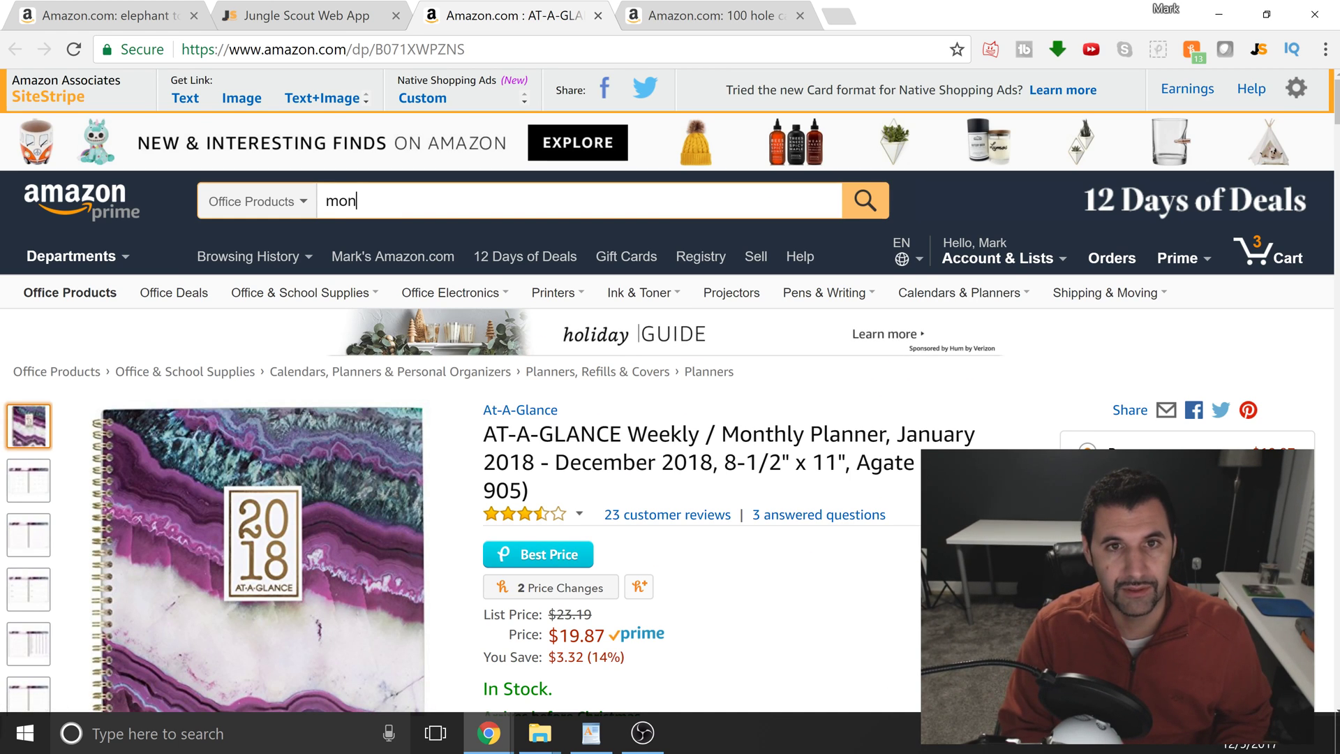
type("r")
key("Return")
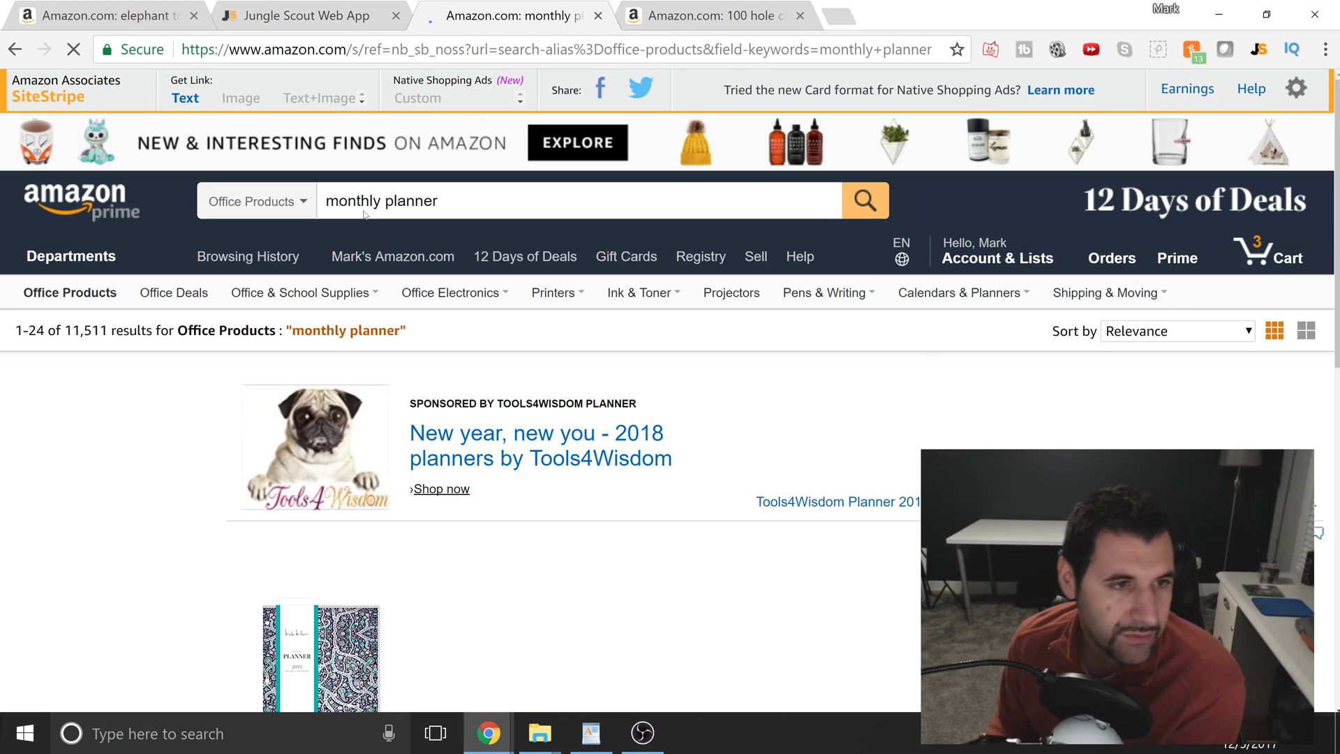
scroll(612, 374, "down", 3)
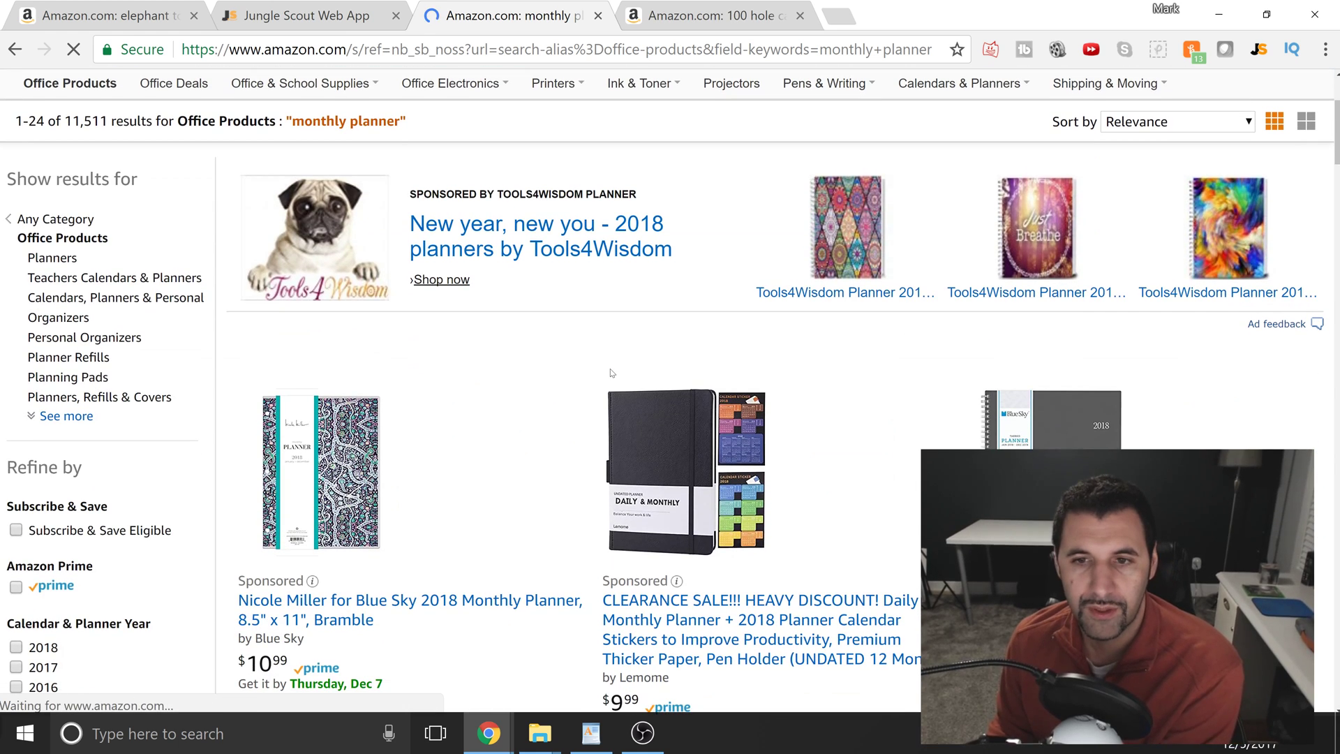
scroll(611, 374, "up", 3)
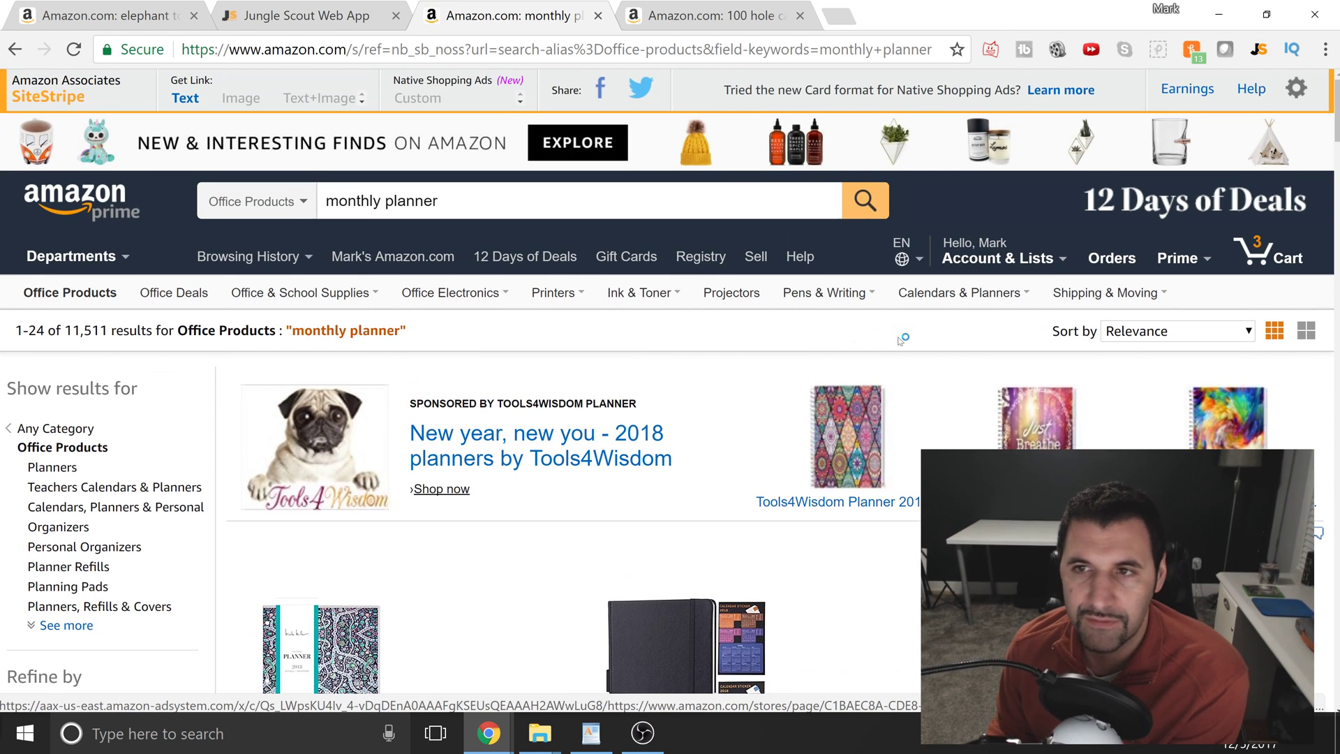
Run the Jungle Scout extension on the monthly planner results and examine the competitors' prices, sales, ranks and reviews.
left_click(1260, 50)
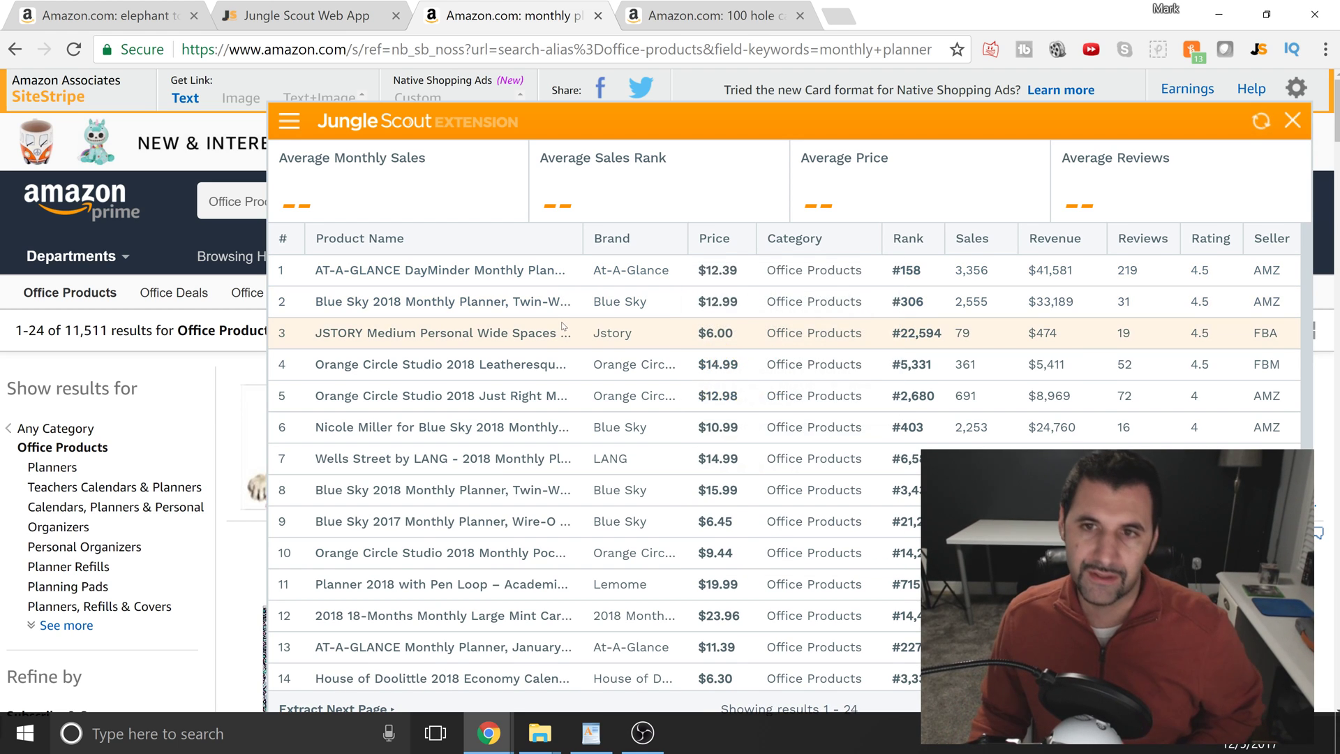
mouse_move(564, 326)
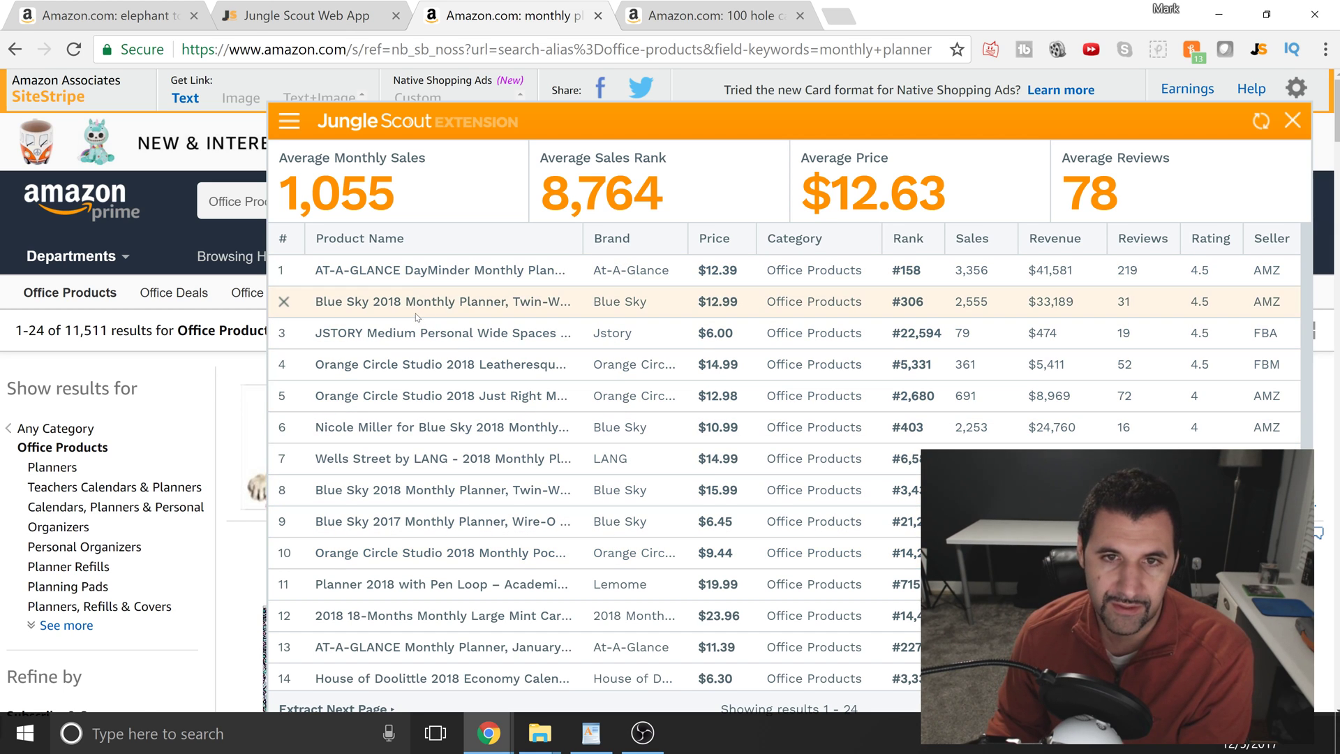
mouse_move(411, 273)
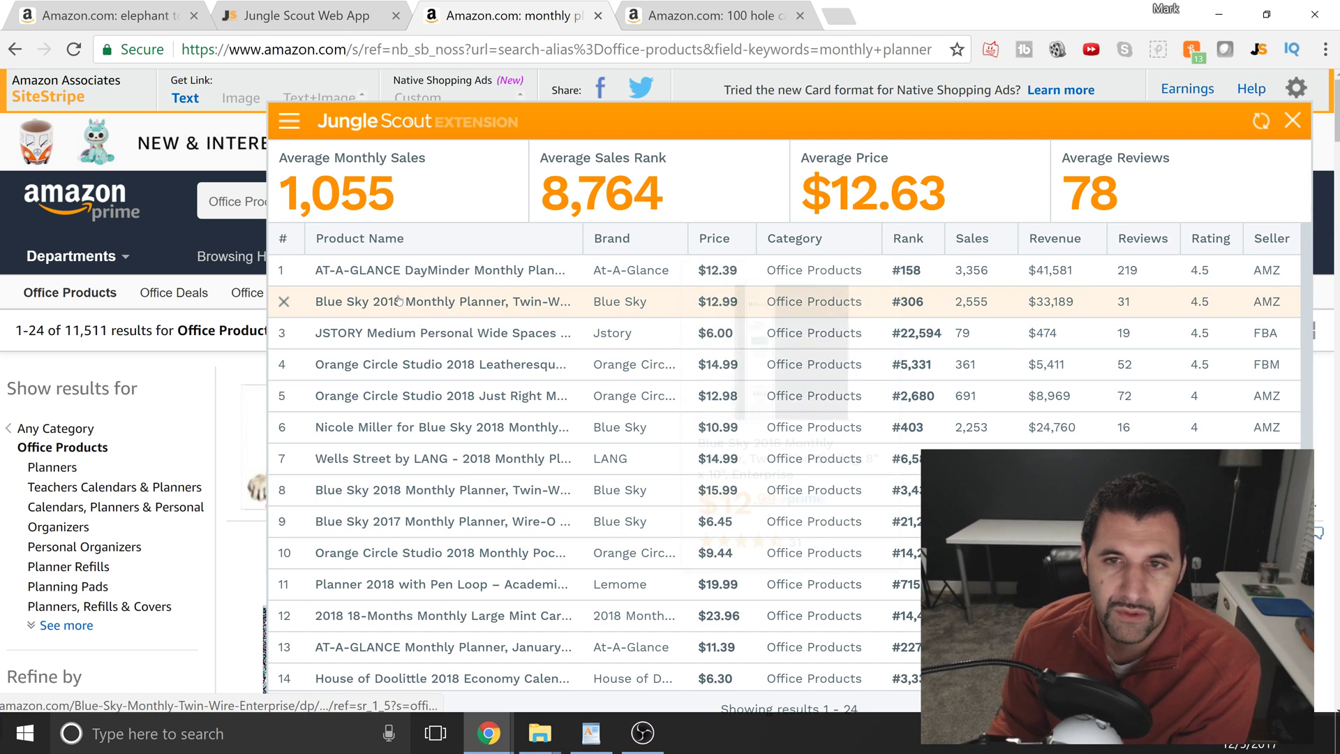
mouse_move(392, 342)
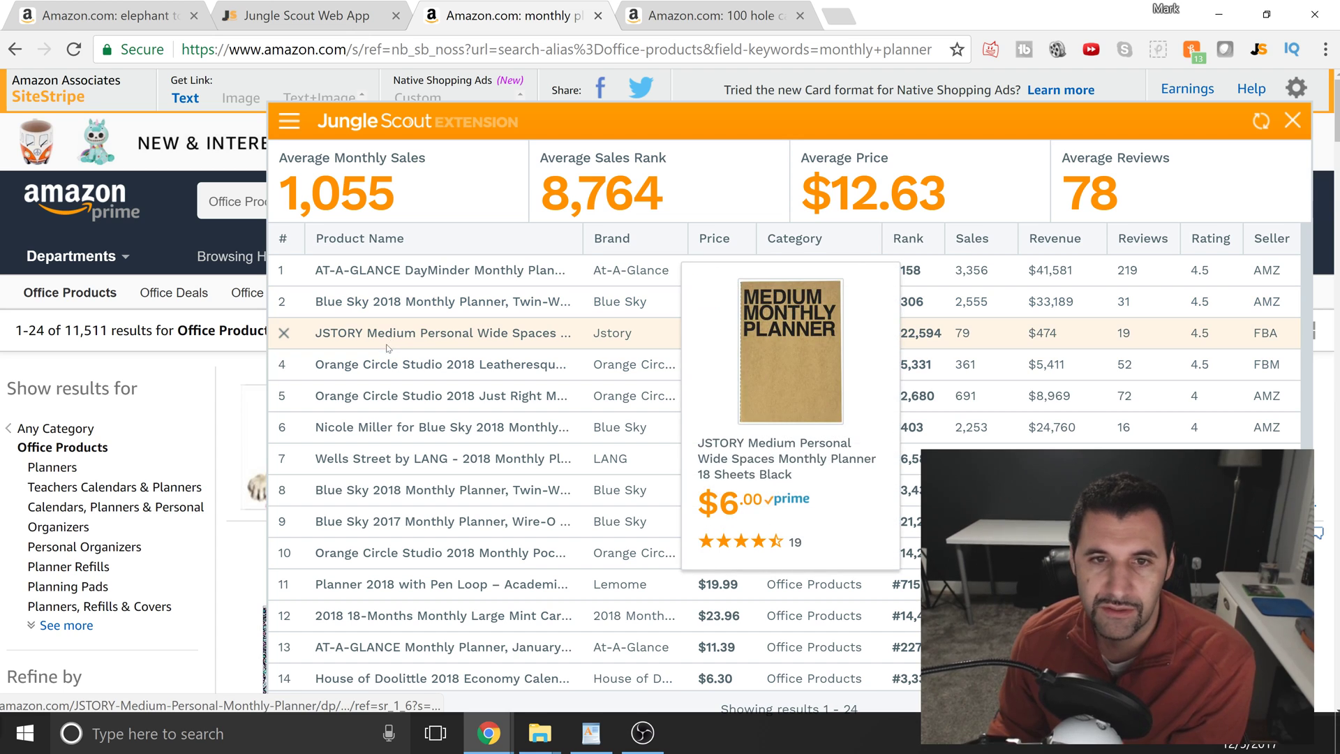
mouse_move(375, 374)
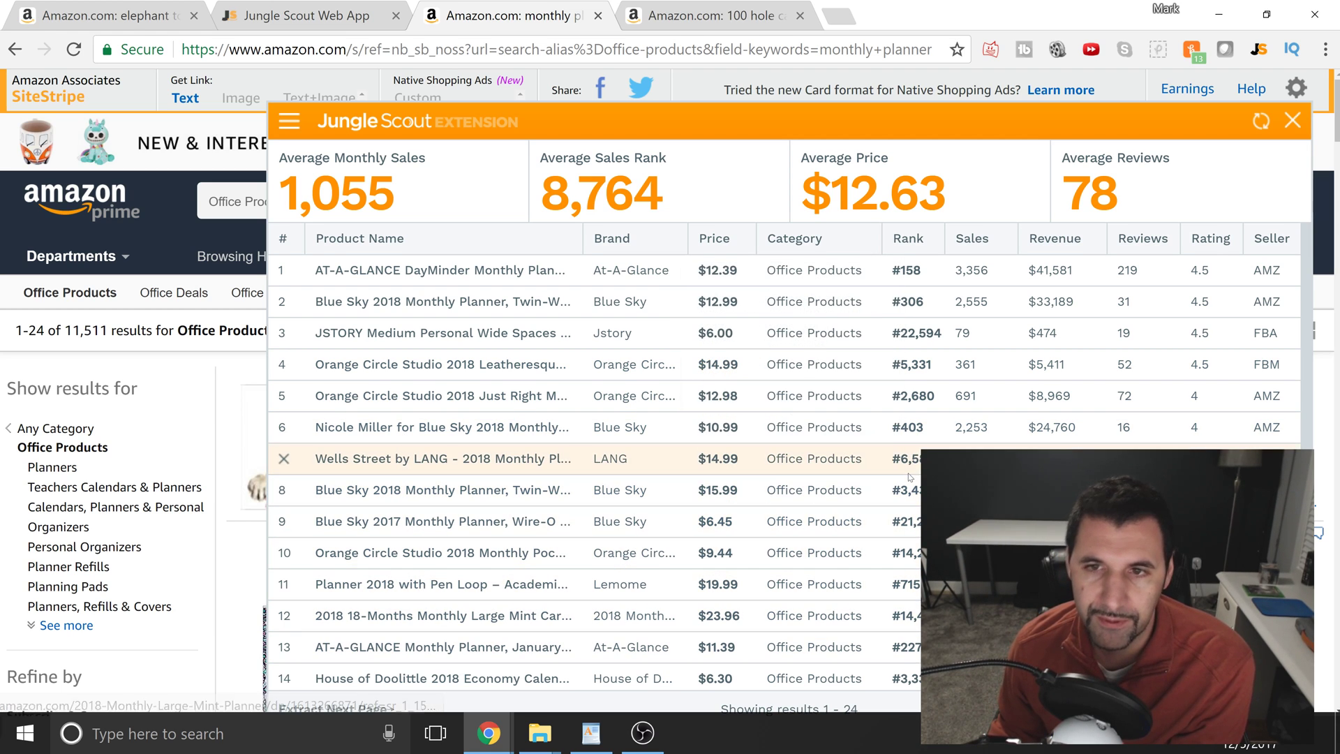
Examine the monthly planner competitors' average price and individual listings in the Jungle Scout extension.
double_click(886, 194)
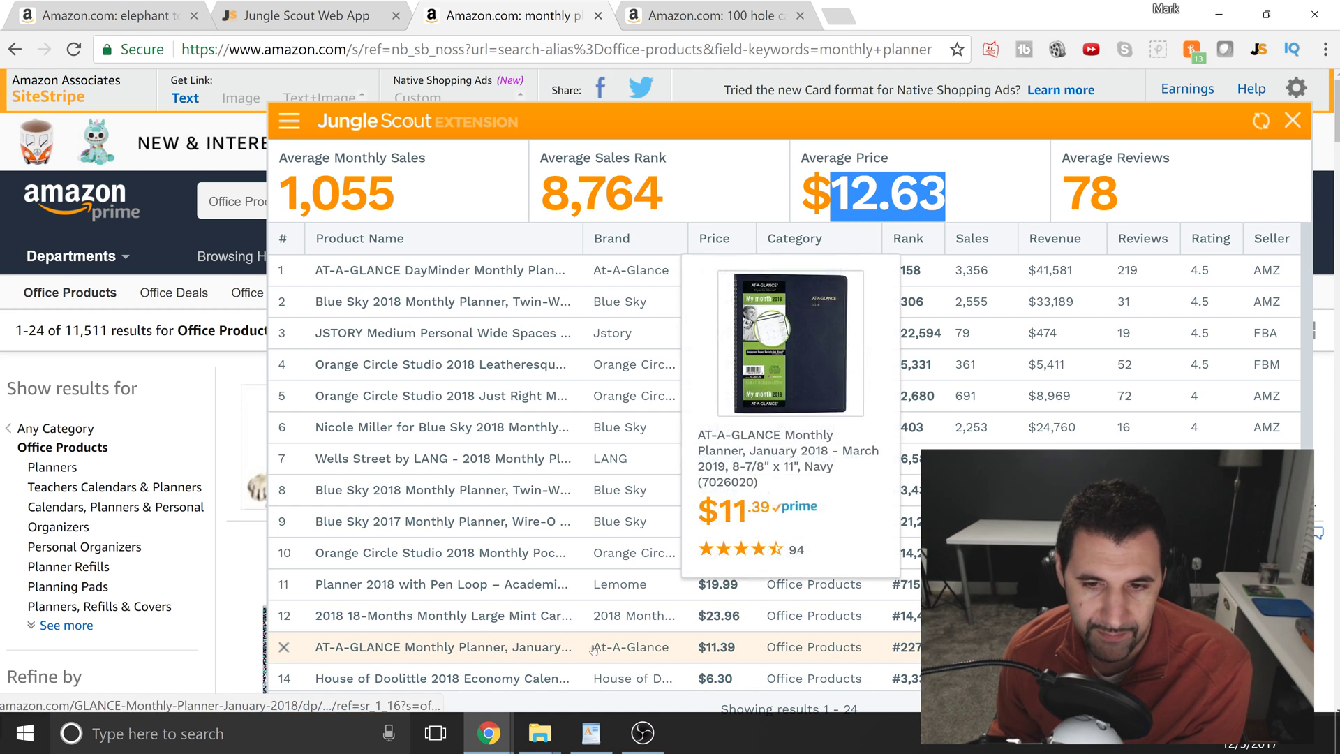
mouse_move(449, 647)
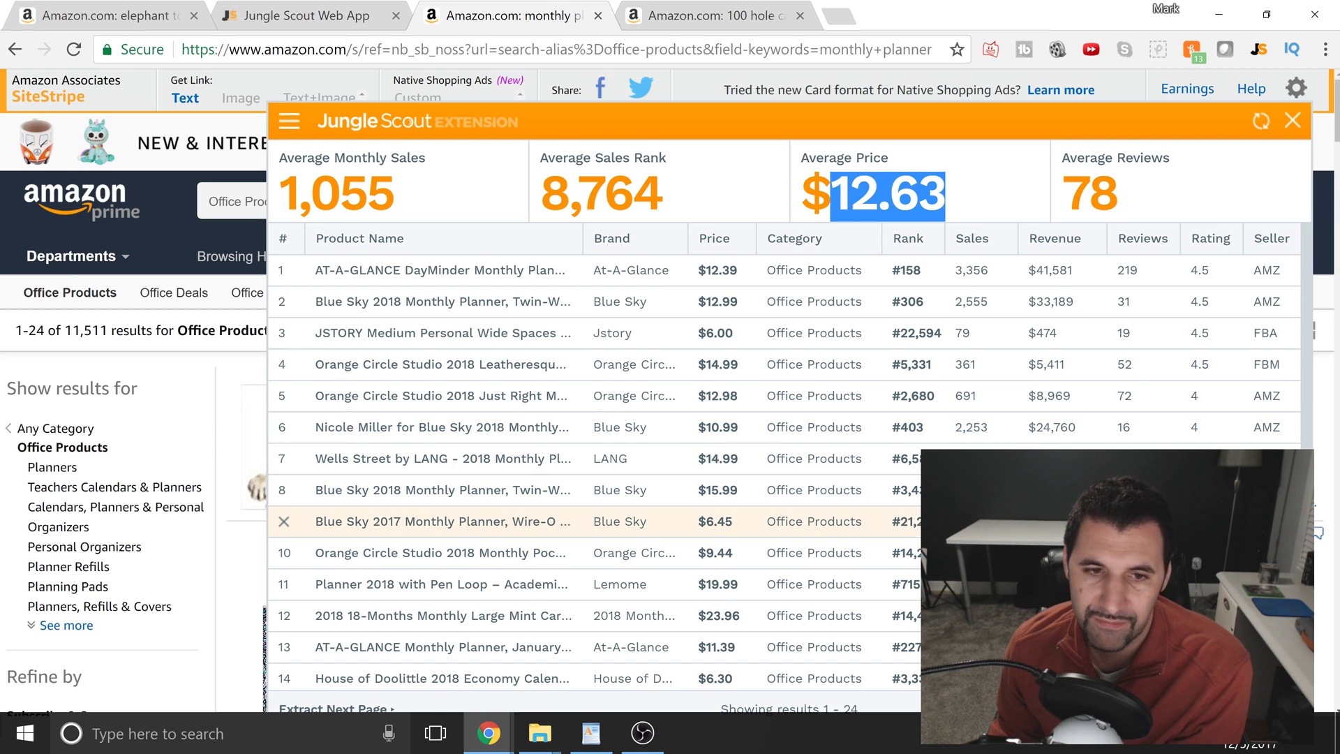
left_click_drag(1145, 553, 1145, 302)
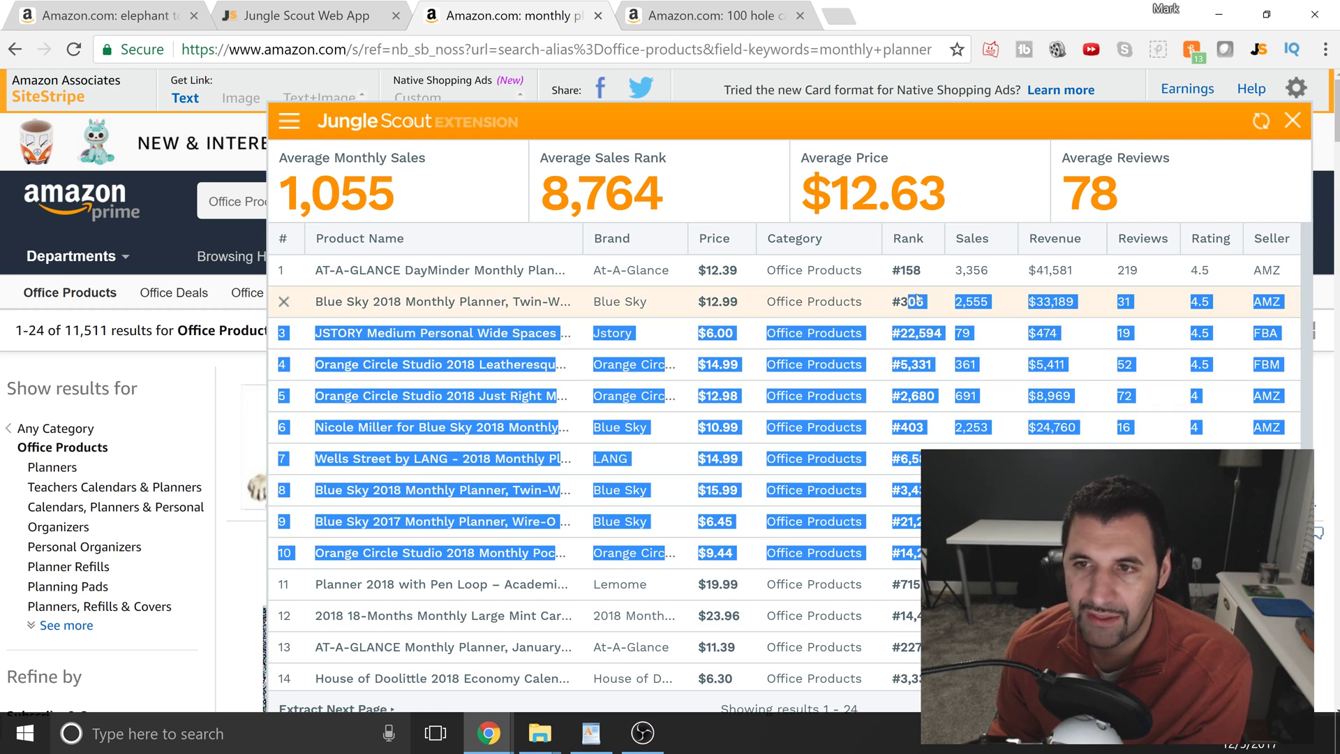
left_click(1150, 333)
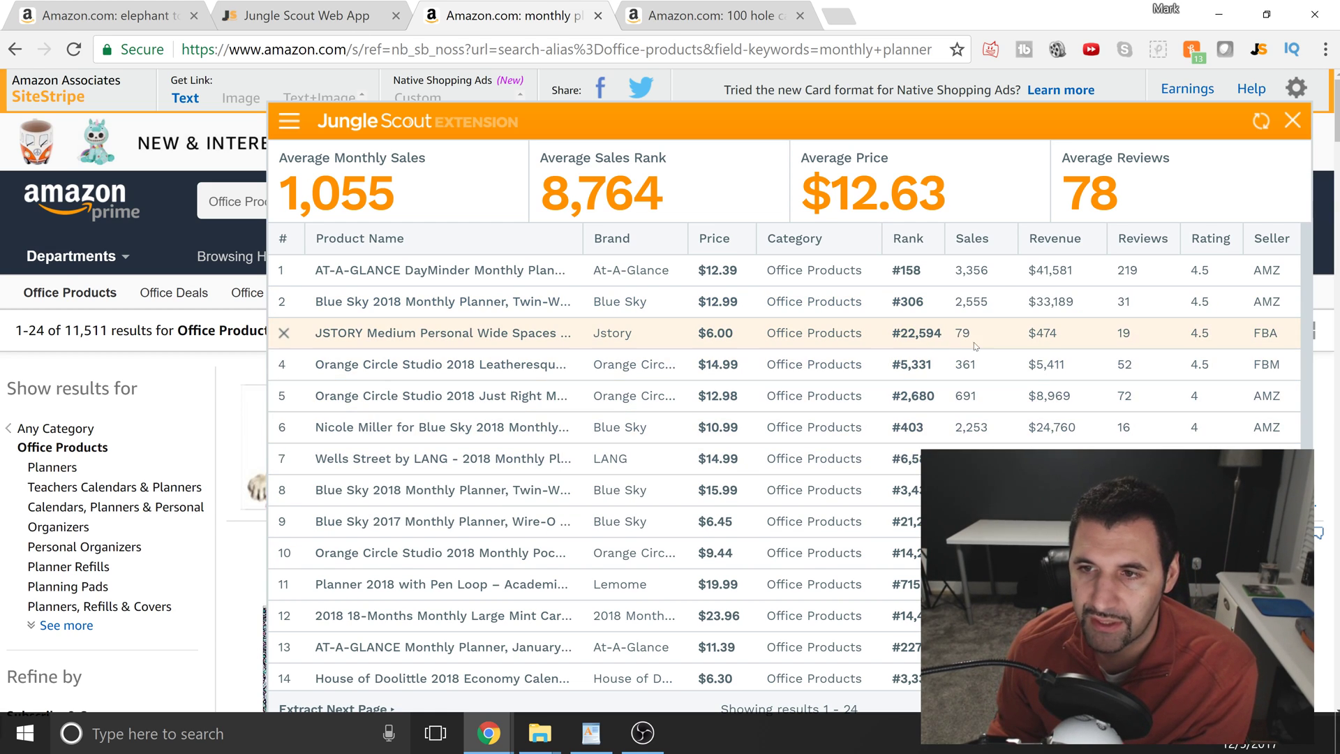
mouse_move(396, 336)
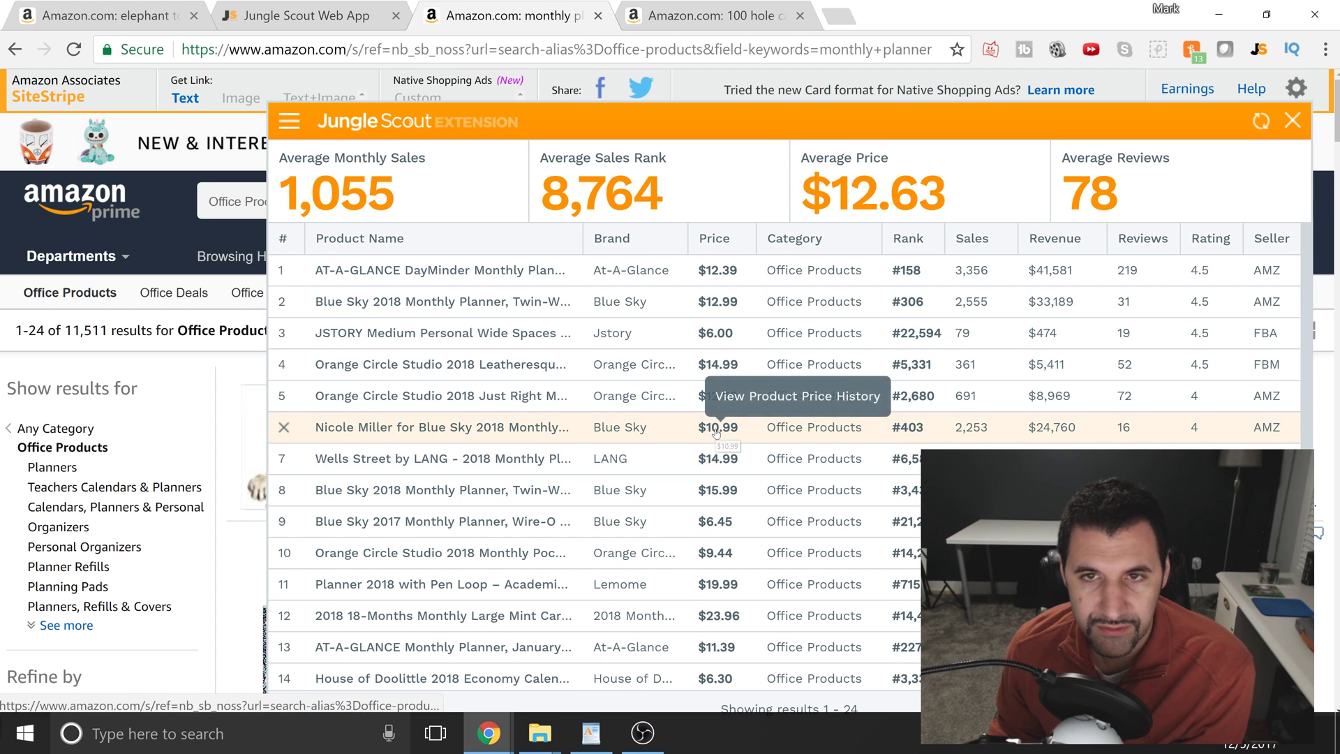
Open alibaba.com in place of the 100 hole capsule filling machine results and search its products for "monthly planner".
left_click(691, 15)
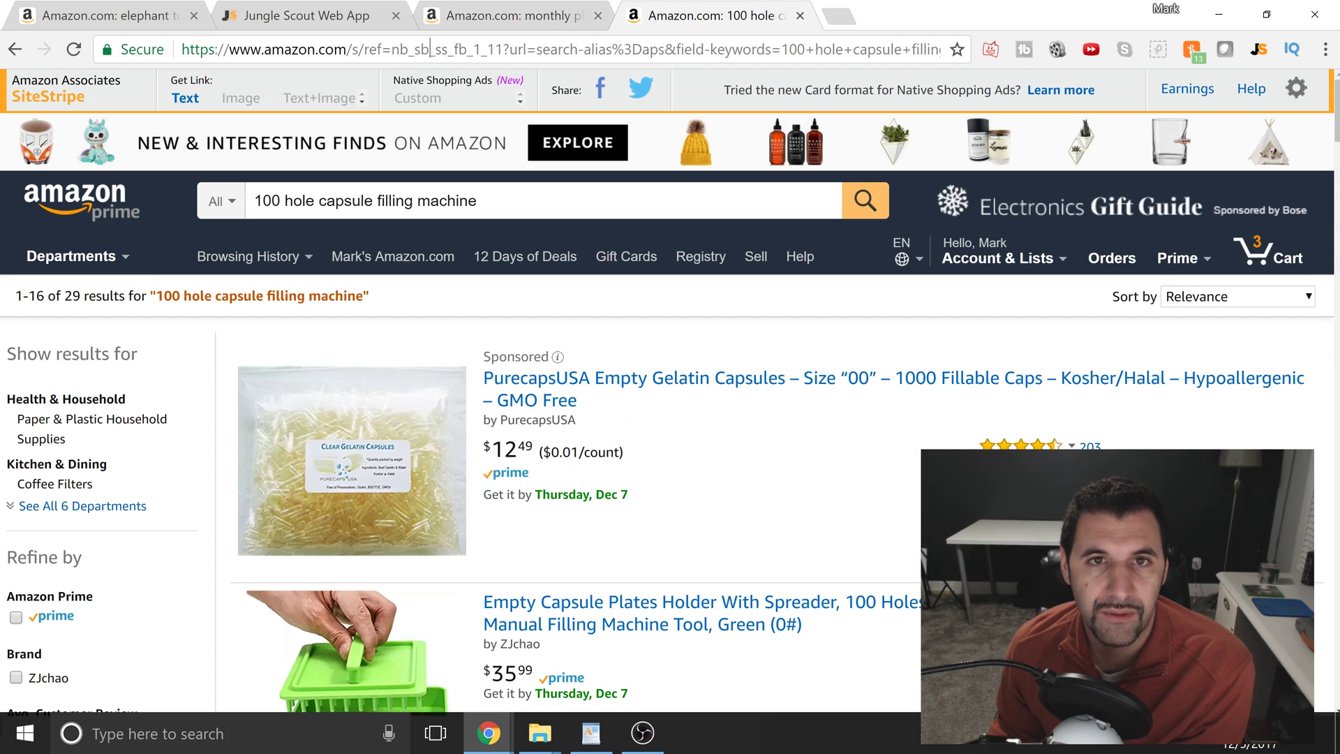
left_click(431, 48)
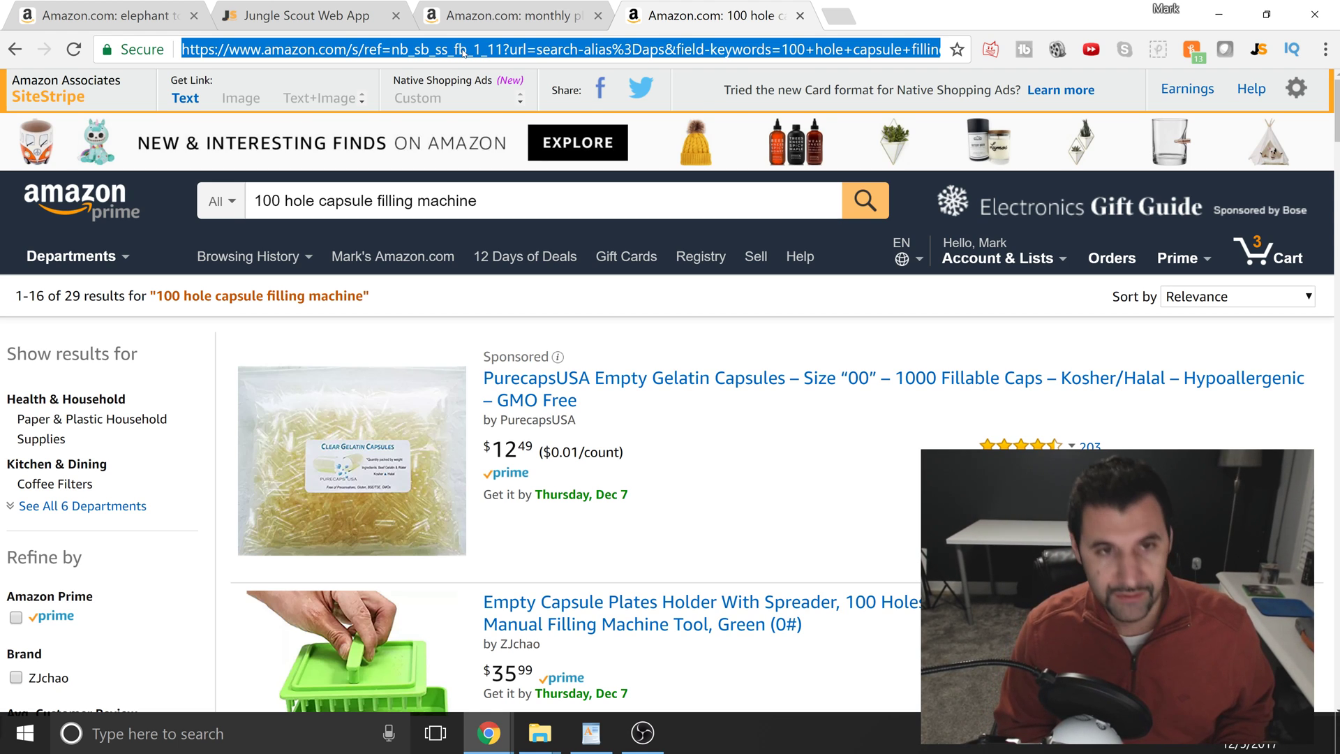
type("alibaba.com")
key("Return")
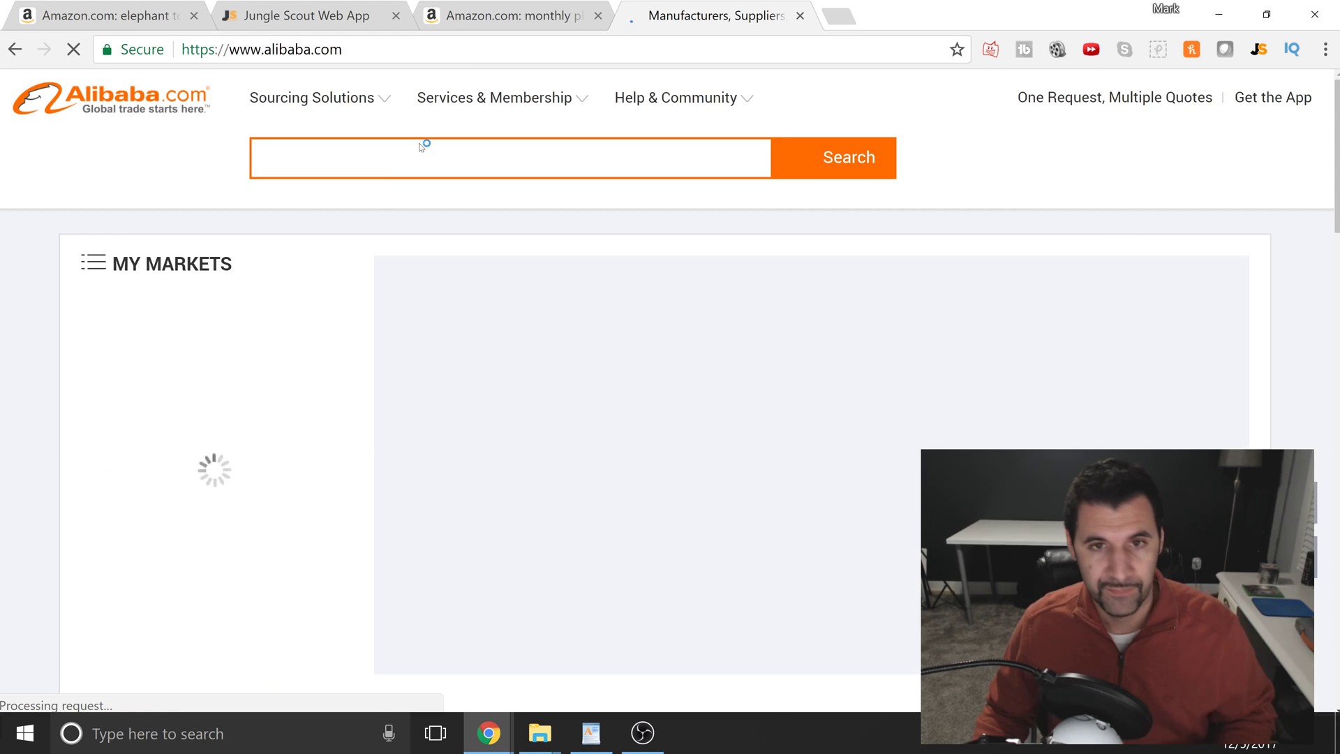
left_click(421, 146)
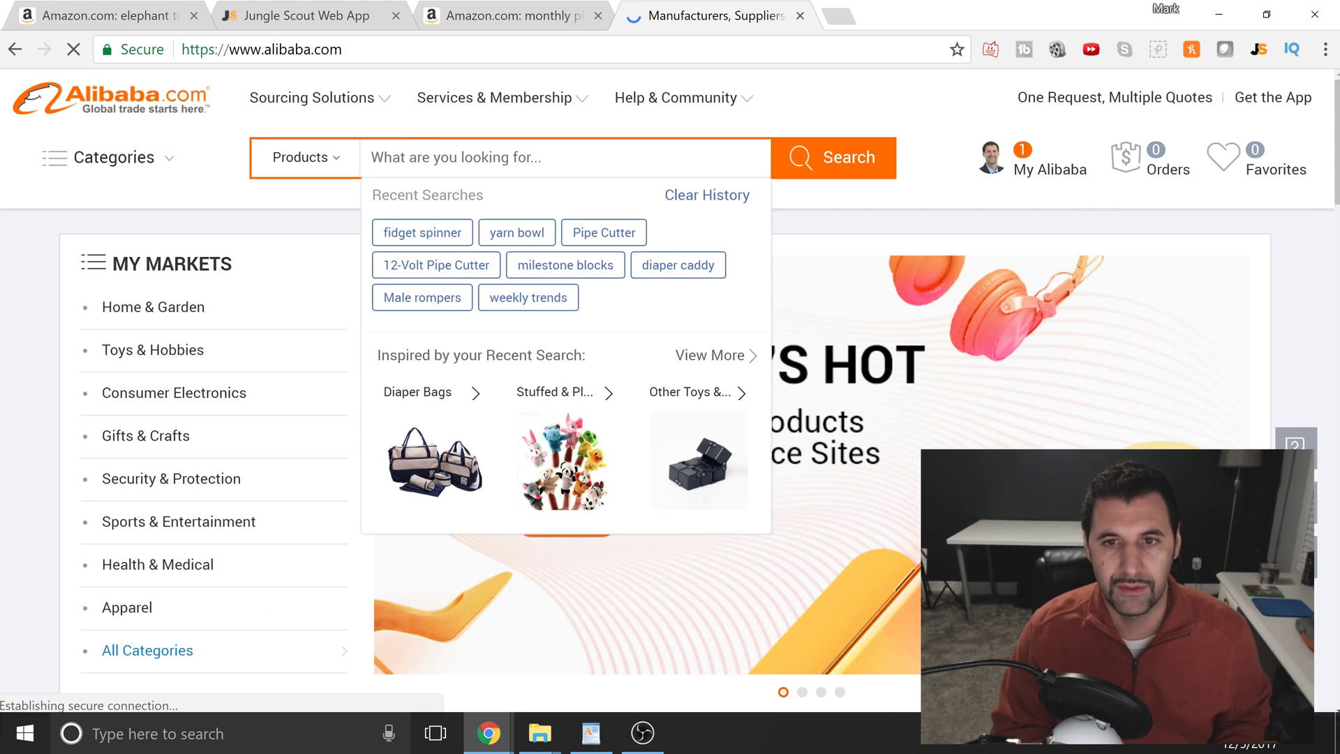
type("montly planner")
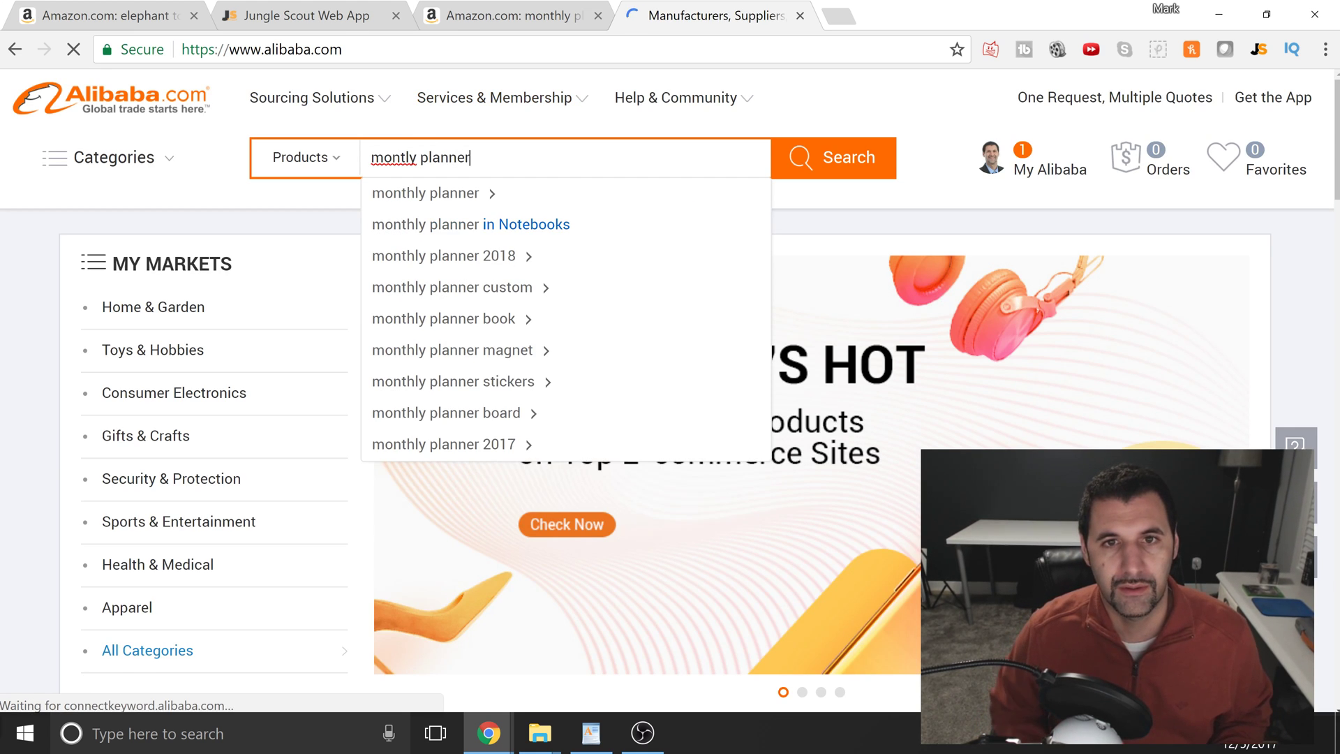
left_click(397, 191)
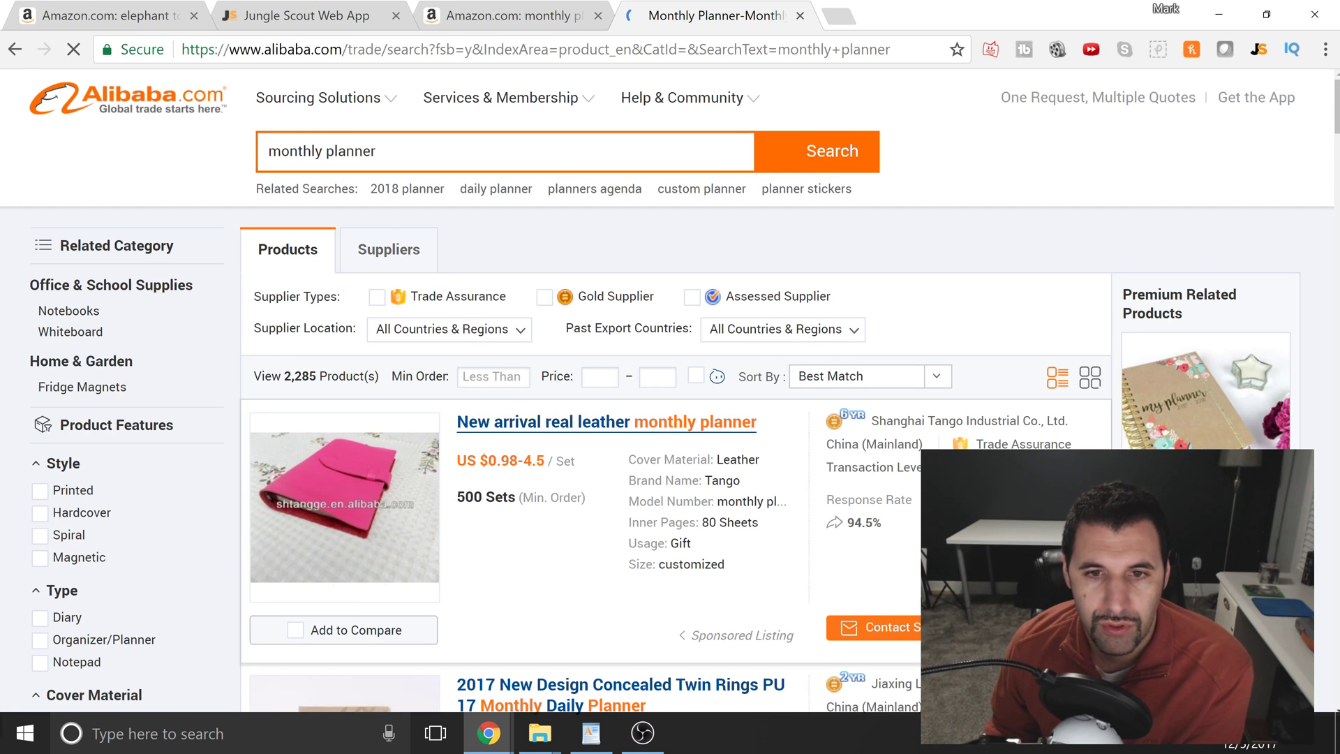
Look through the first Alibaba monthly planner listings, comparing unit prices and minimum orders.
scroll(670, 391, "down", 5)
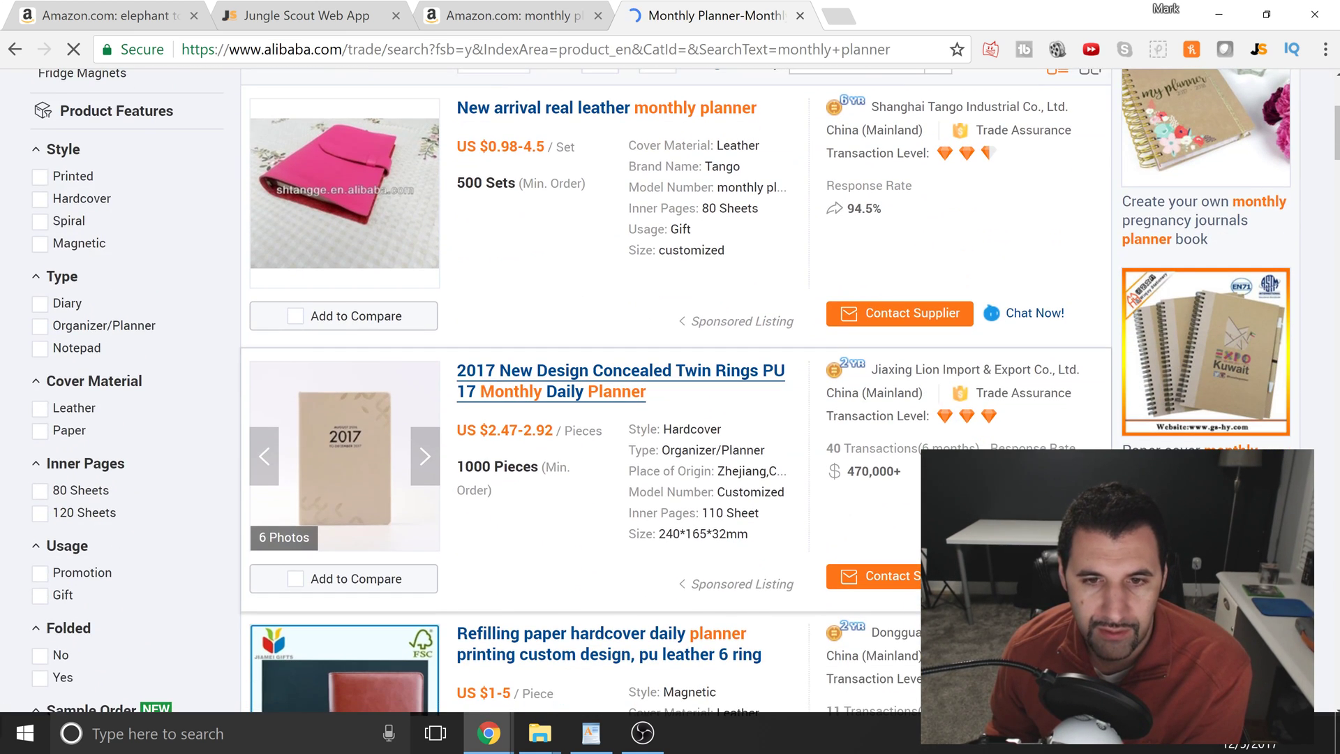
scroll(607, 412, "down", 3)
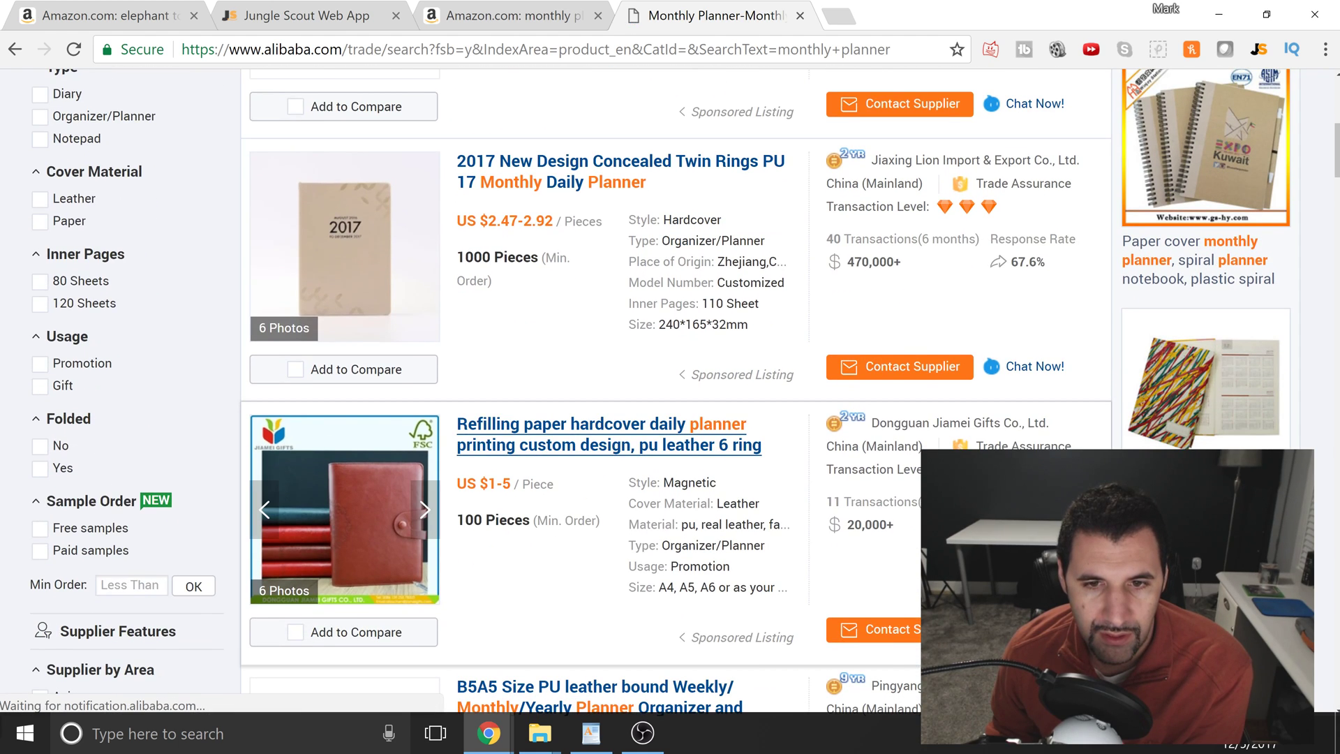
scroll(493, 486, "down", 5)
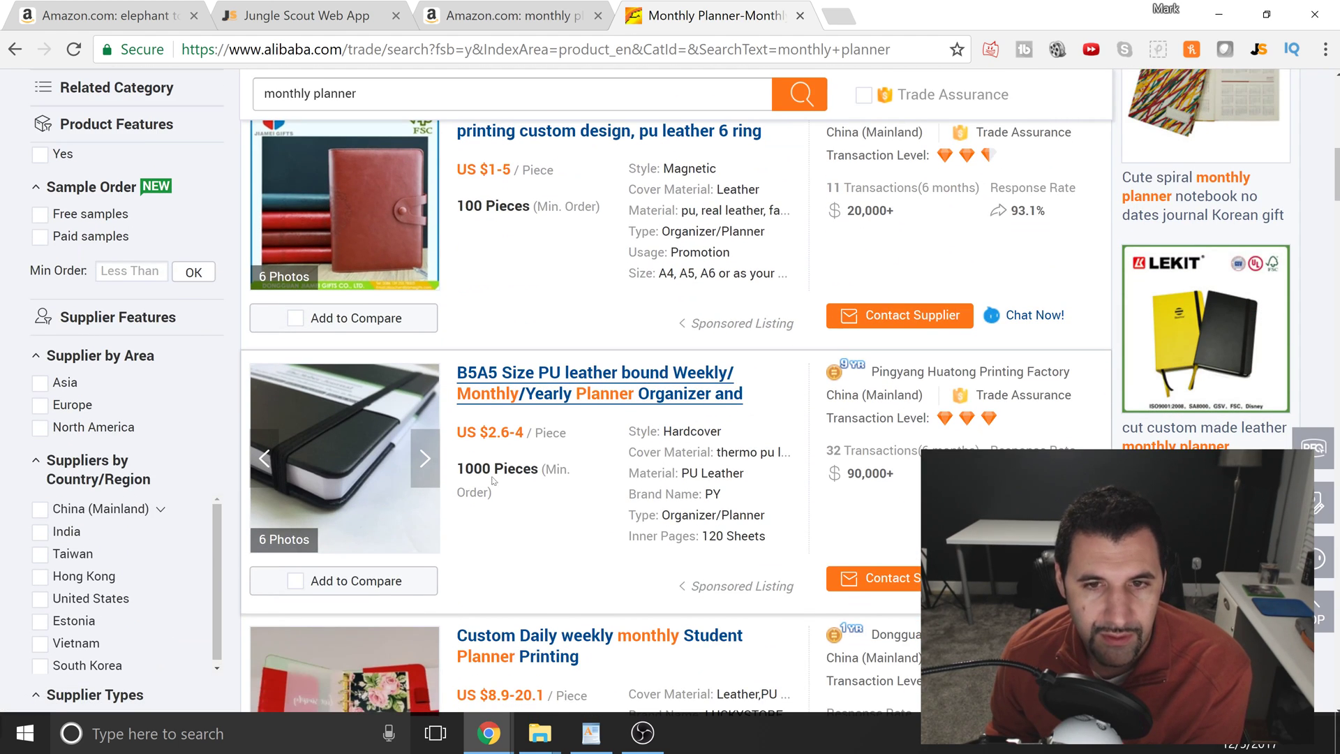
scroll(478, 447, "down", 5)
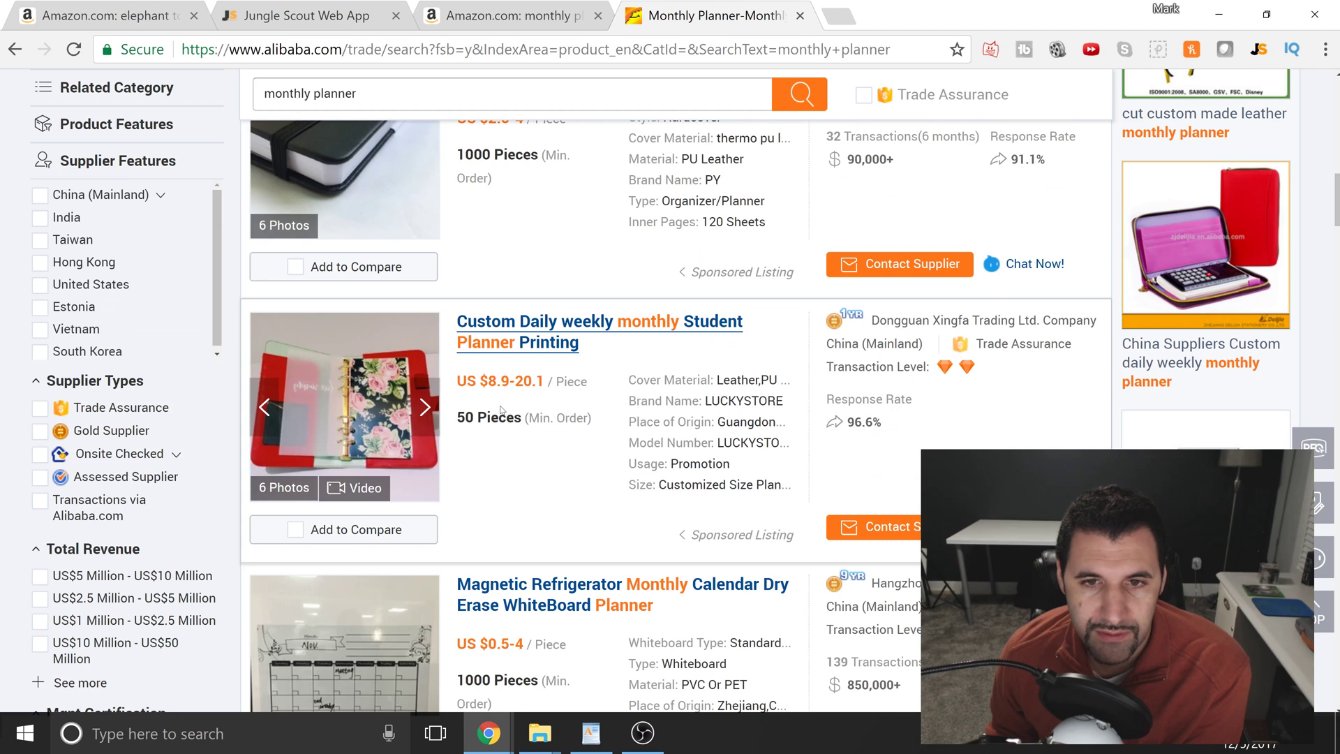
scroll(515, 472, "down", 3)
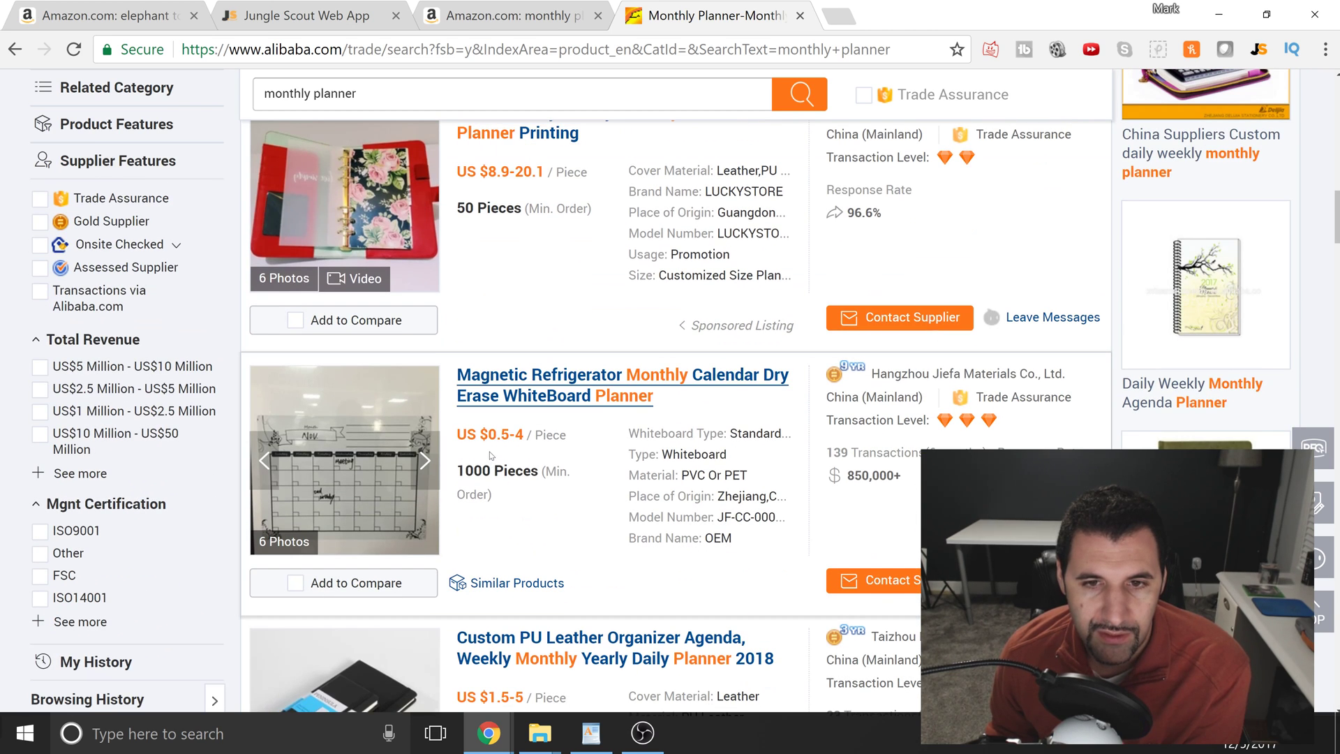
scroll(546, 453, "down", 3)
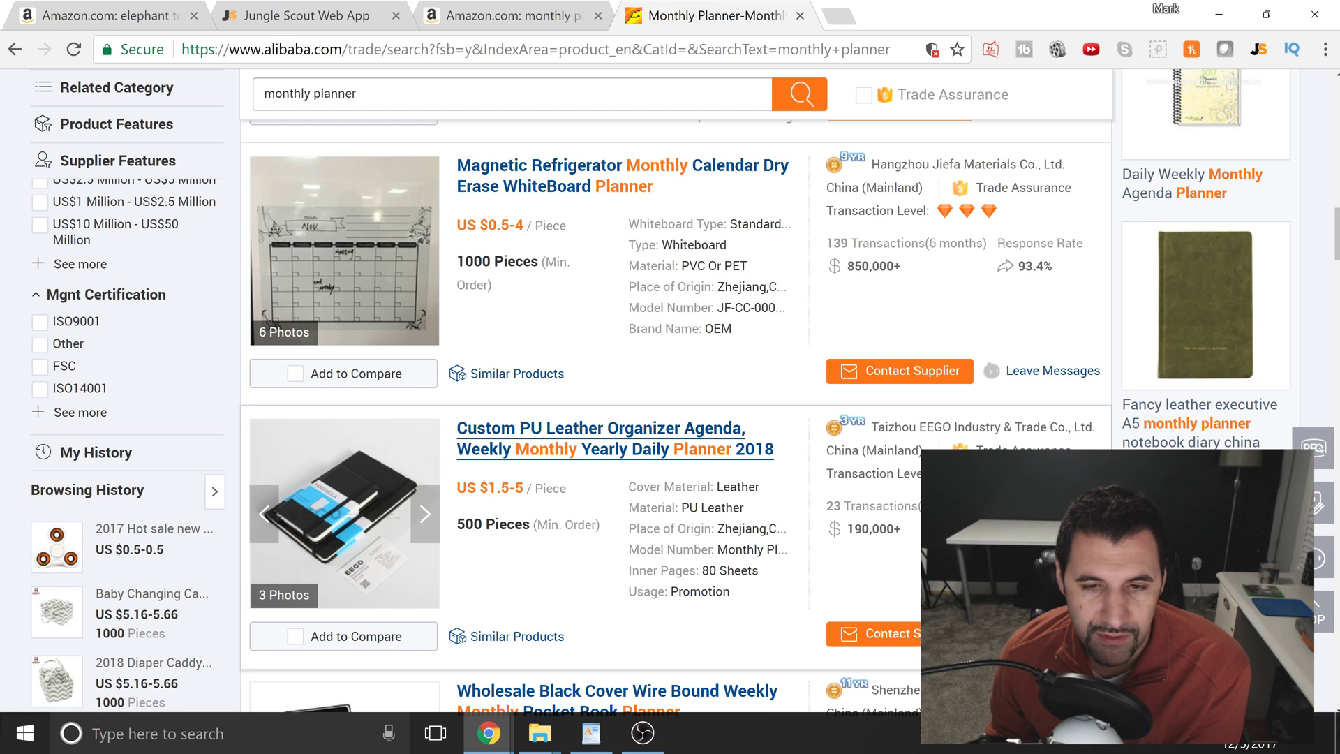
Check the price ranges of the wire-bound pocket book planner, the Academic Planner 2017-2018 and the supplier listings below them.
scroll(530, 418, "down", 5)
right_click(527, 246)
left_click(488, 287)
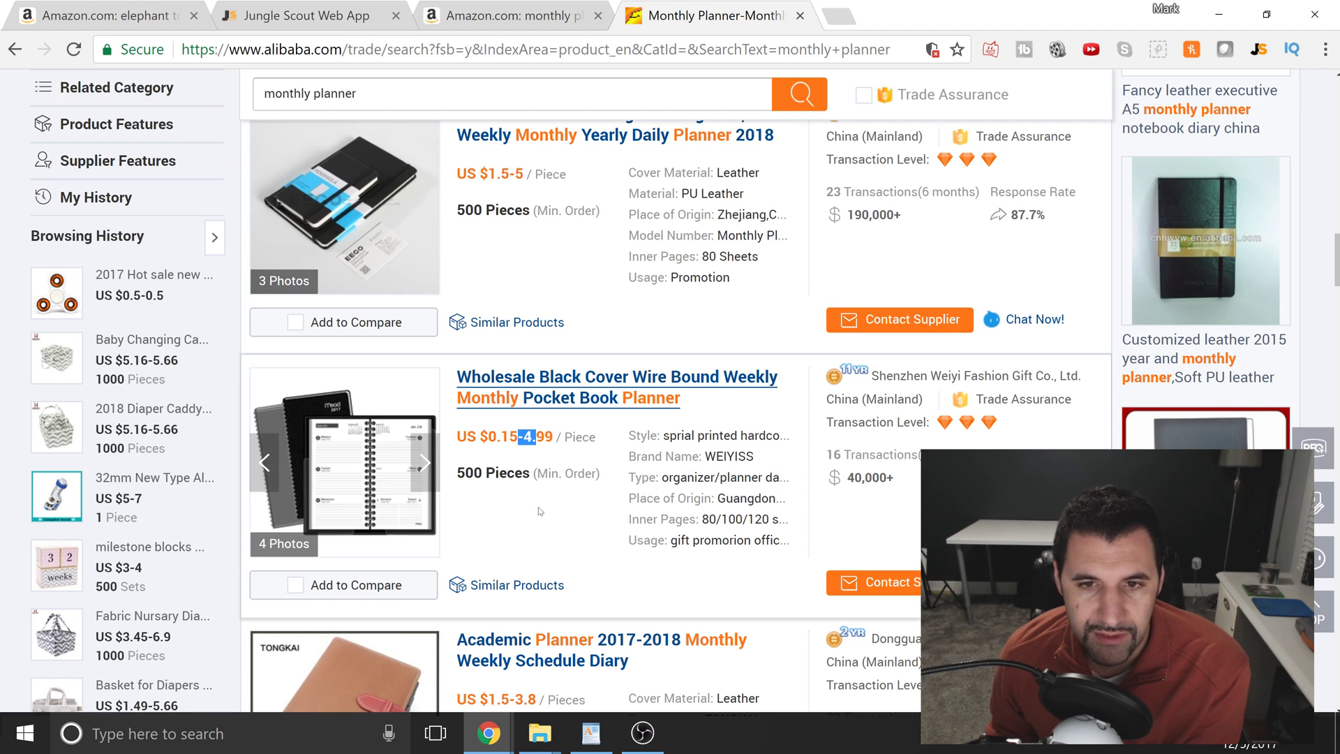
scroll(537, 504, "down", 3)
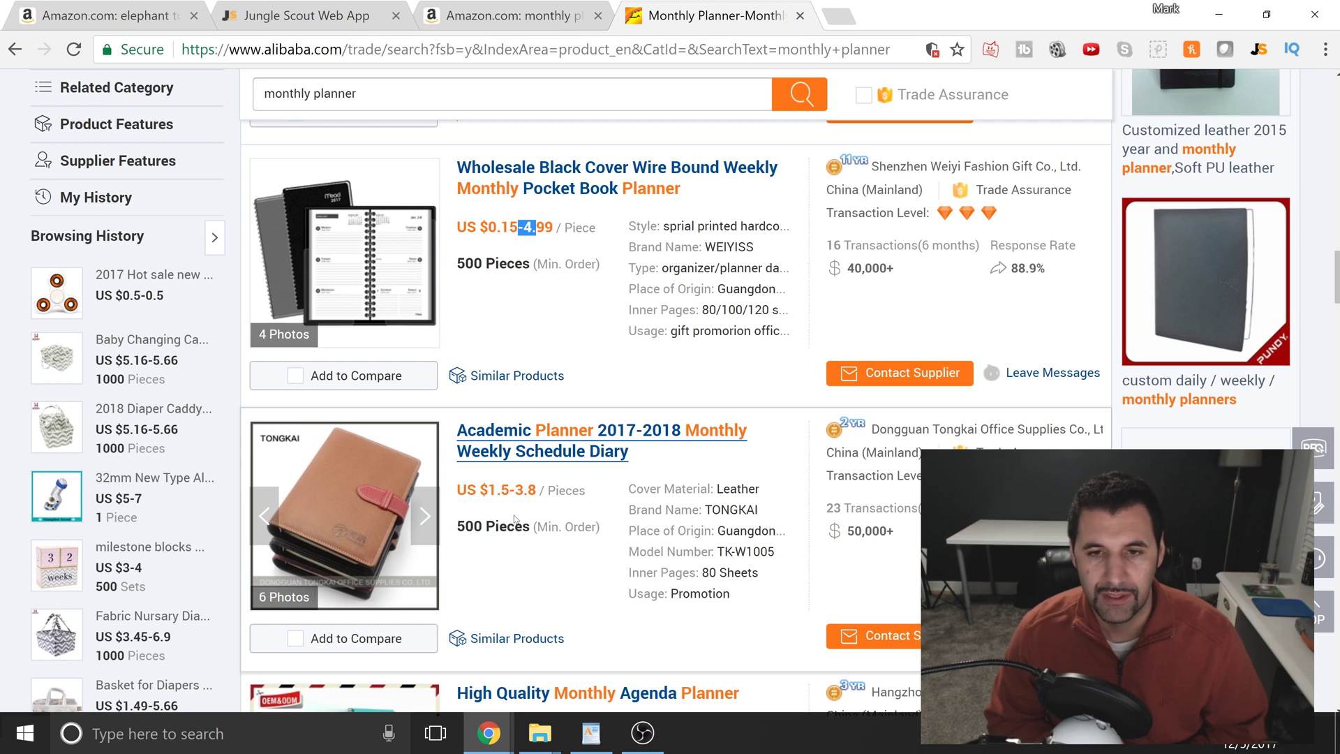
right_click(516, 497)
double_click(525, 490)
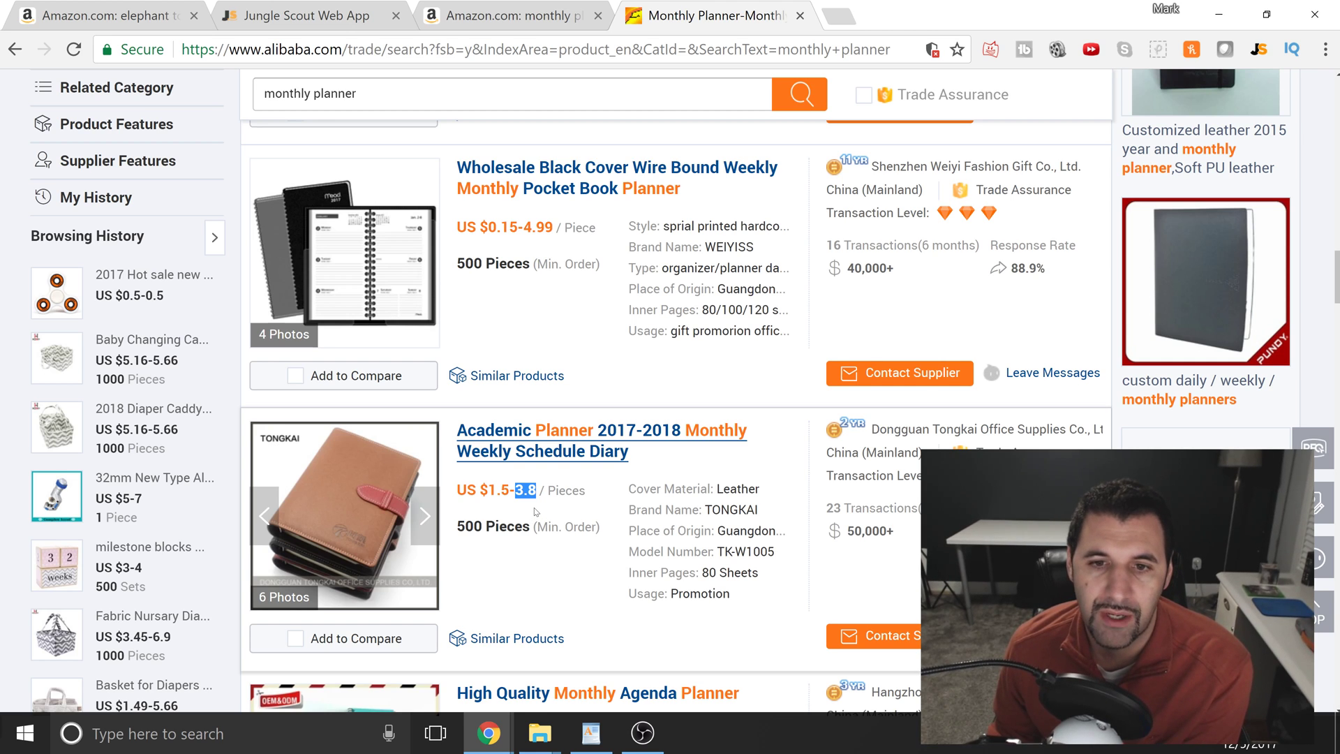
triple_click(522, 490)
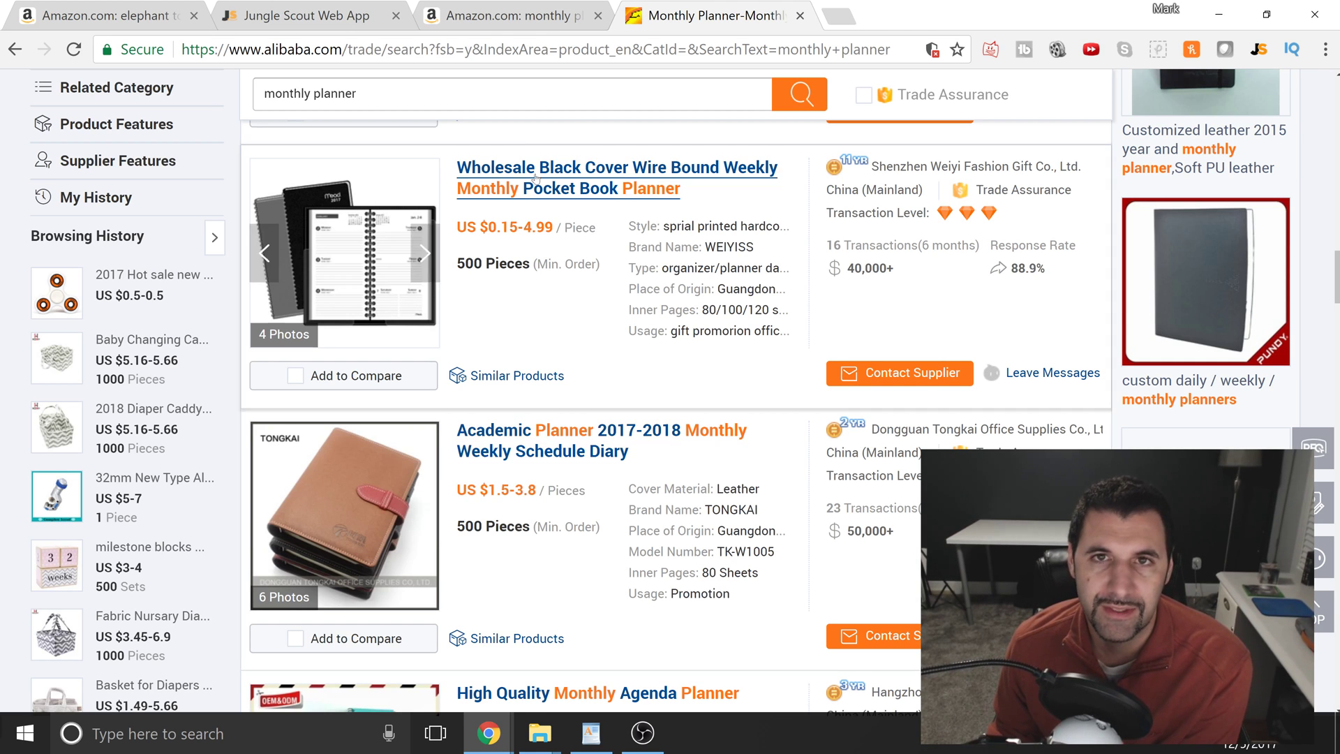
scroll(676, 391, "down", 3)
scroll(548, 412, "down", 6)
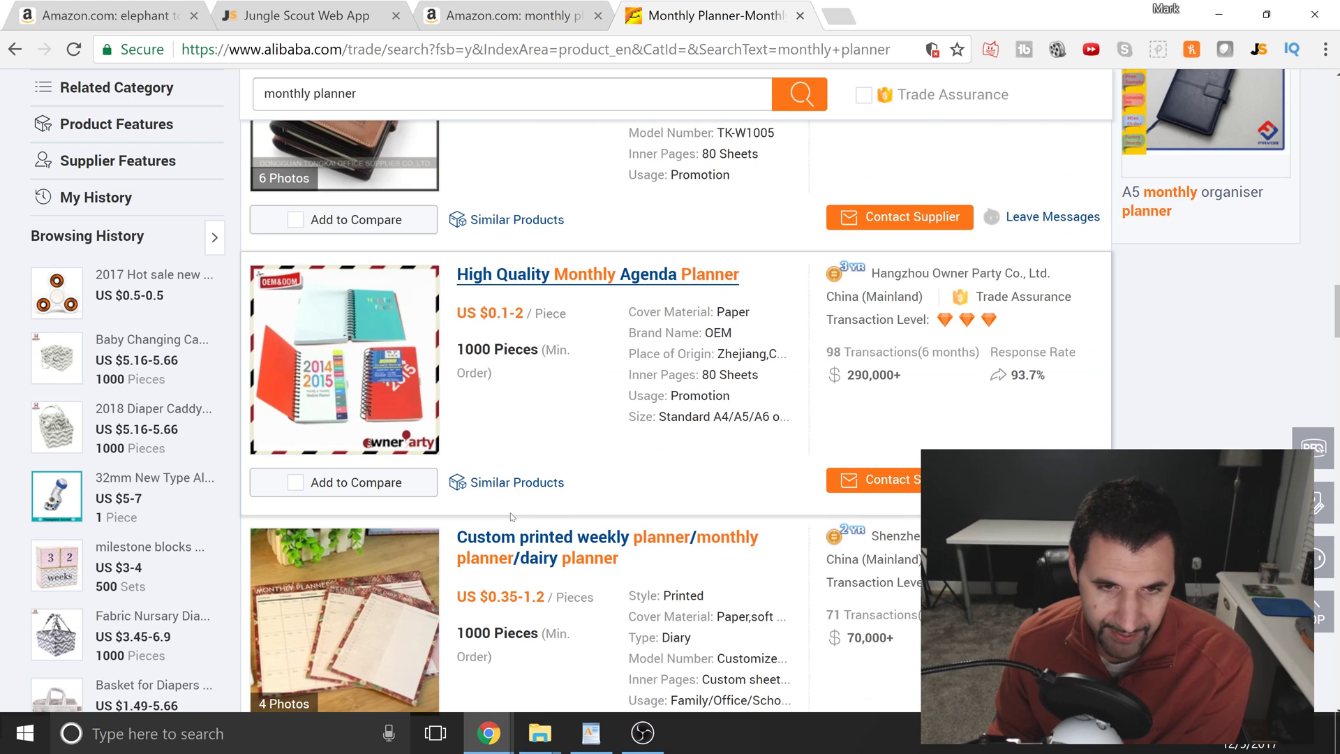
scroll(549, 413, "up", 3)
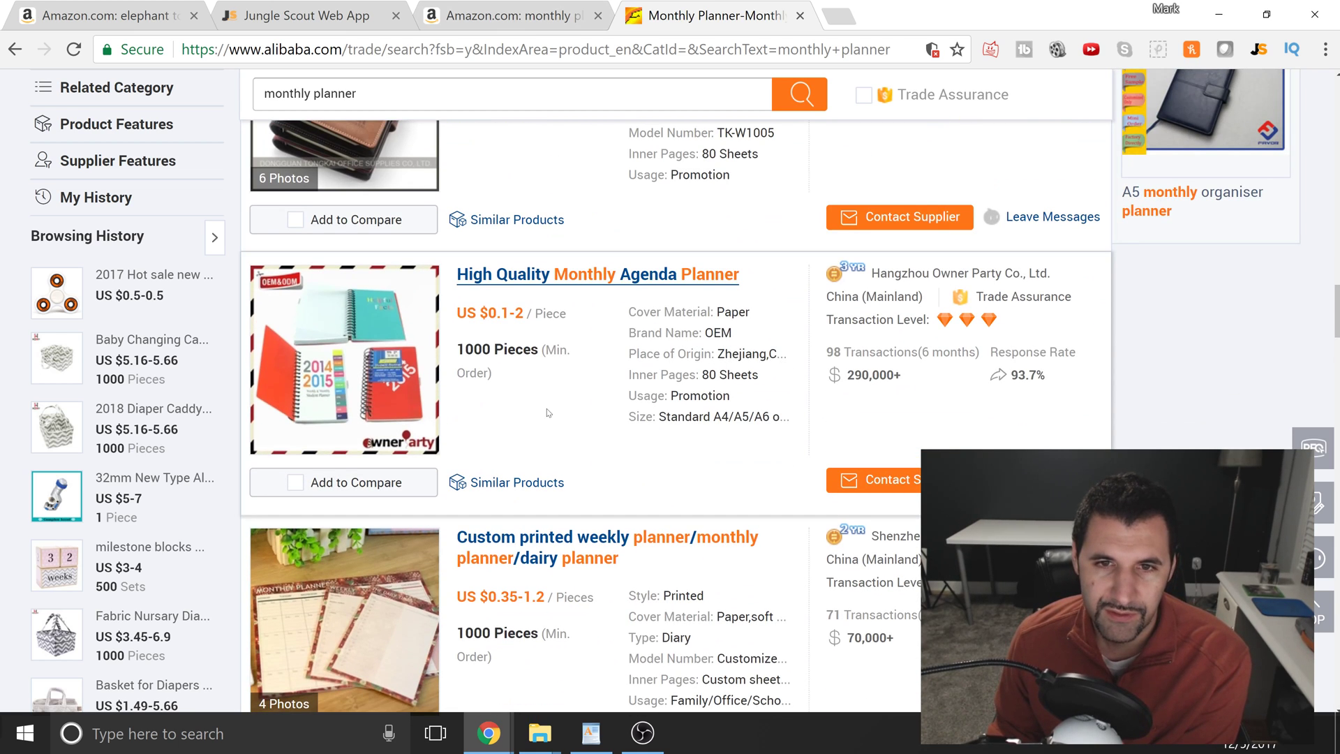
Close the Amazon monthly planner results and return to the Jungle Scout product database.
left_click(510, 15)
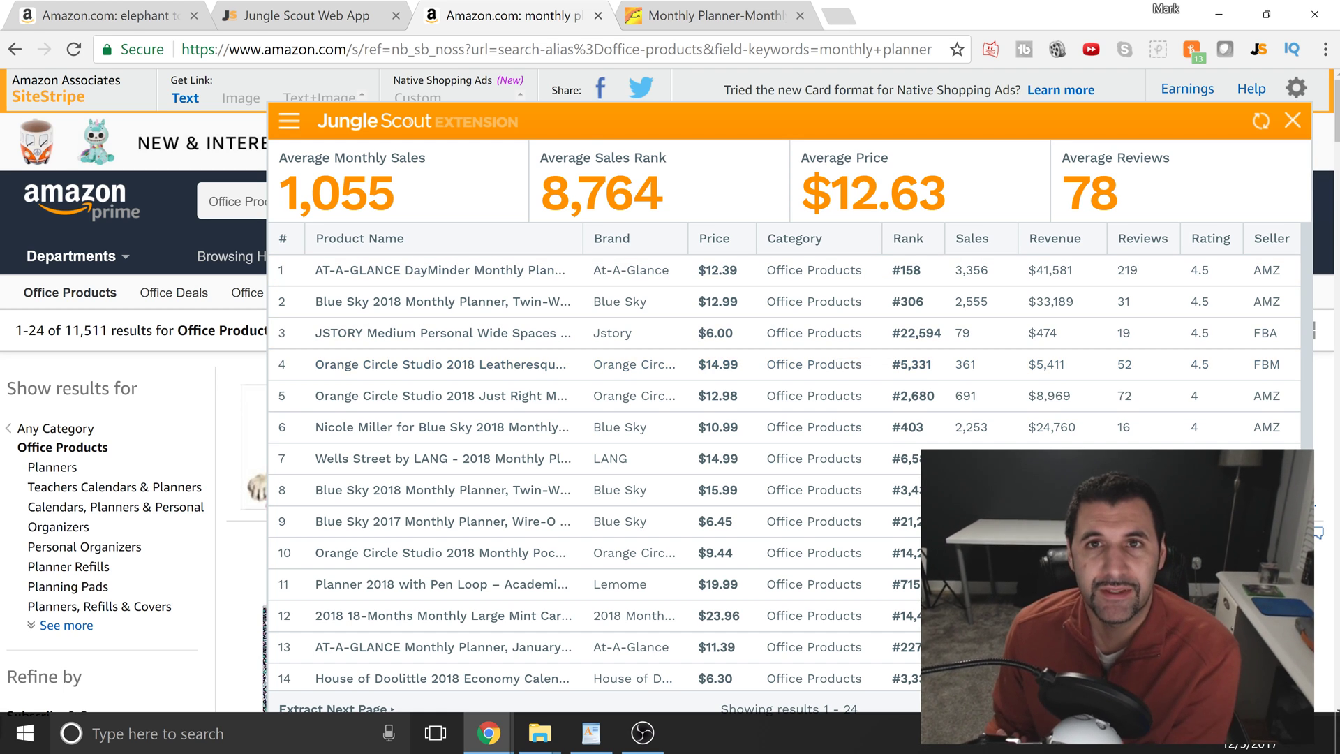
left_click(598, 16)
left_click(349, 15)
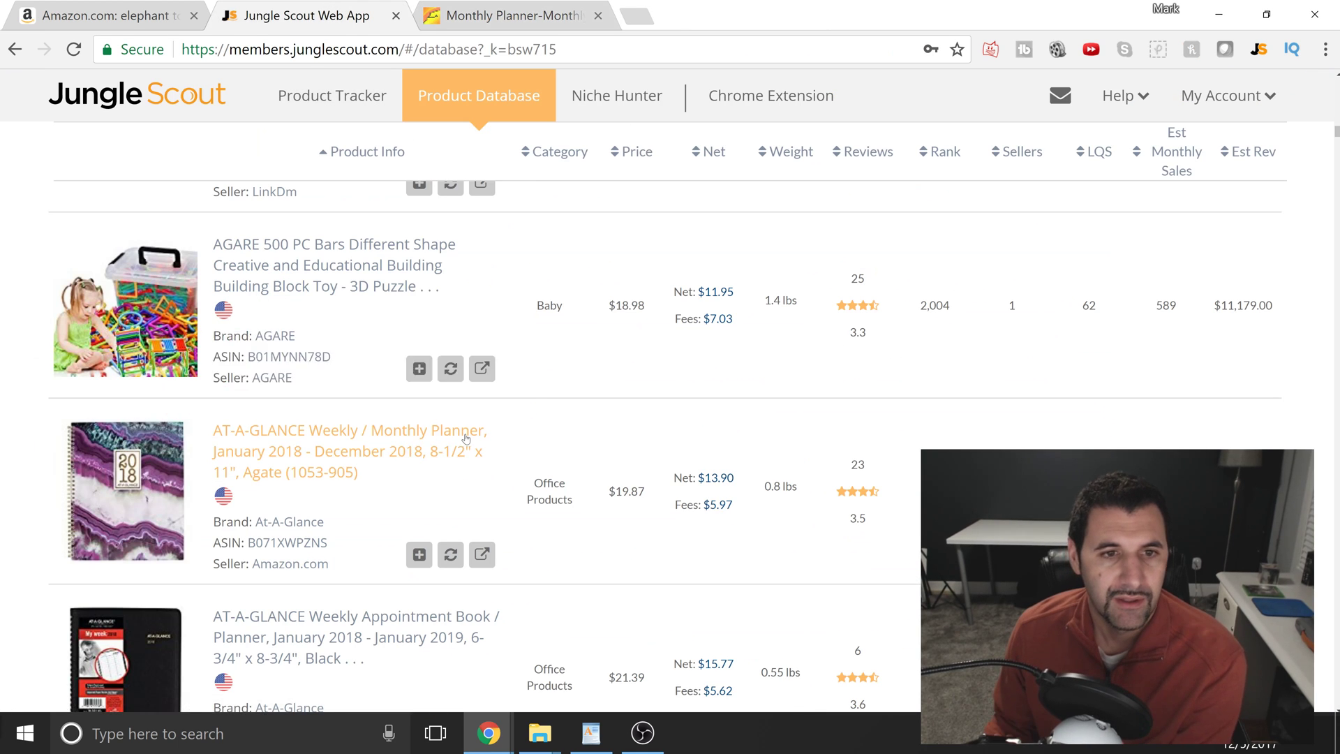
Browse further through the database results and open the Amazon listing for the CatDot Automatic Cat Laser Toy.
scroll(545, 502, "down", 4)
scroll(538, 498, "down", 4)
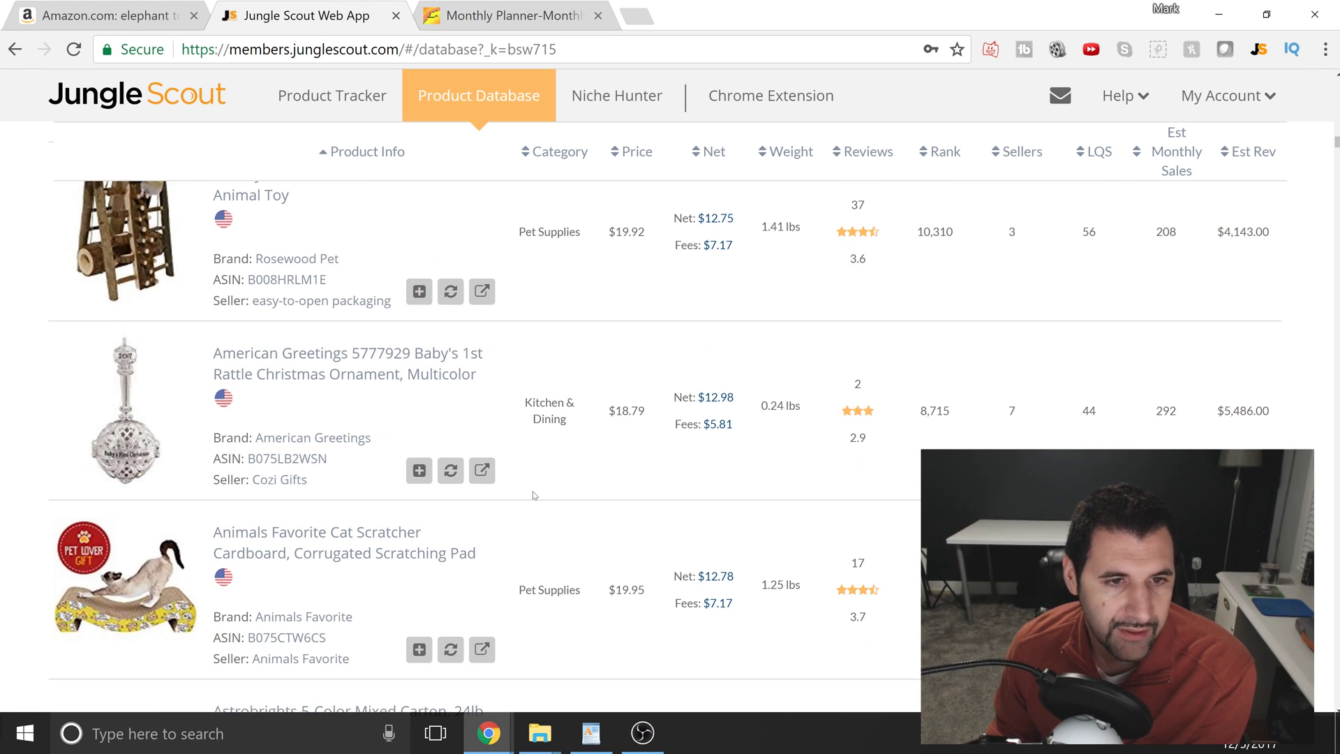
scroll(534, 496, "down", 1)
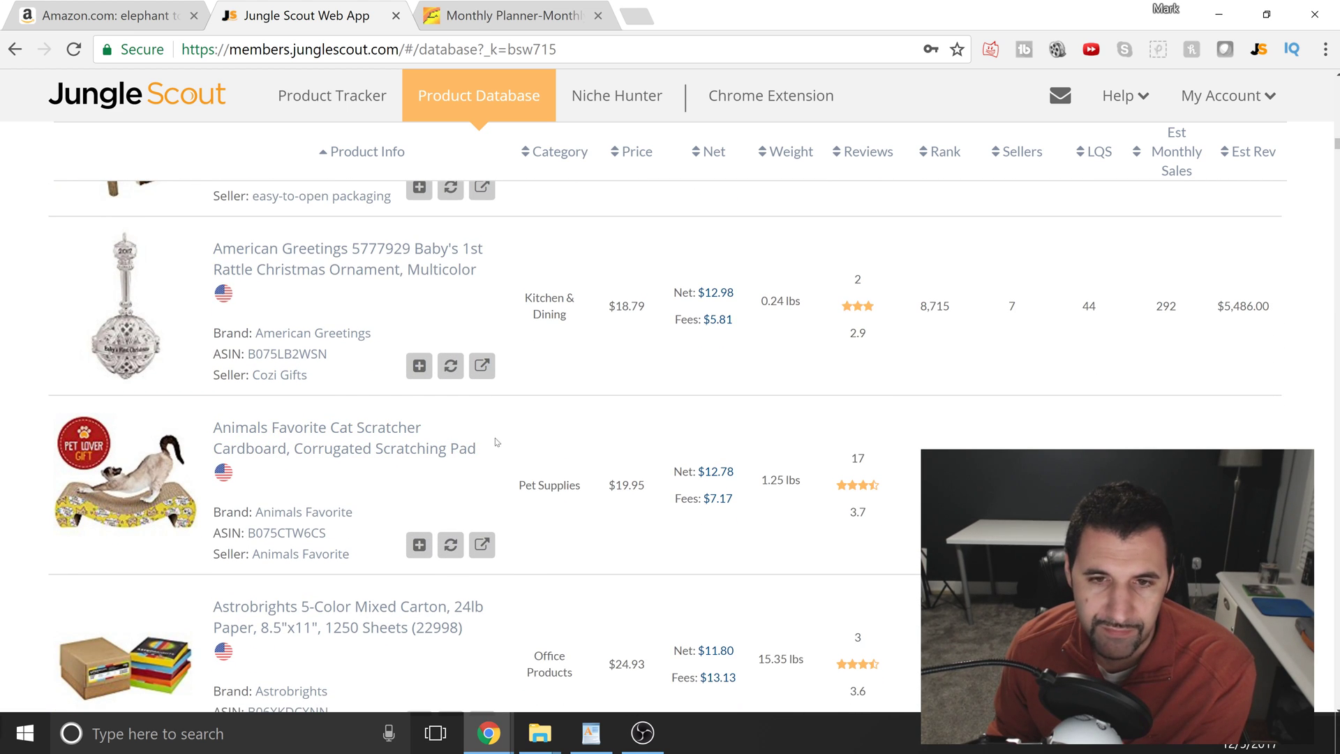
scroll(510, 465, "down", 4)
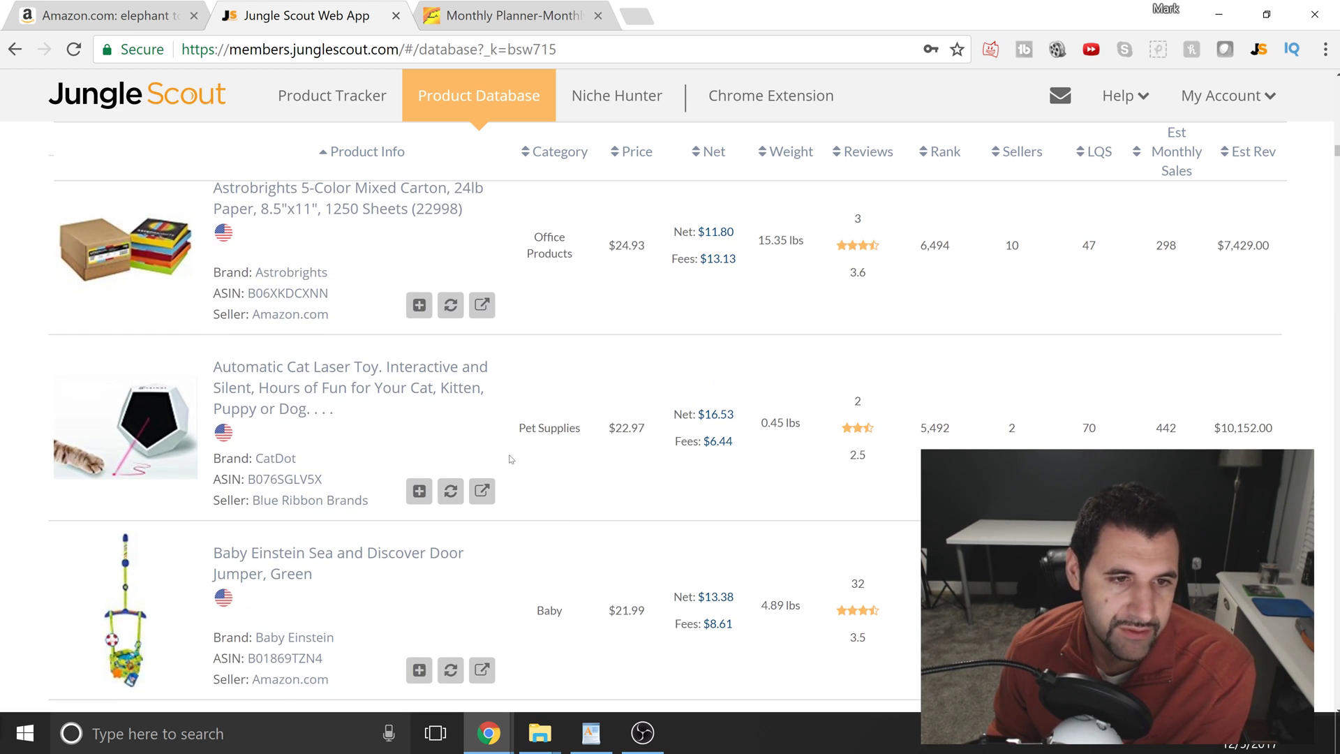
left_click(377, 385)
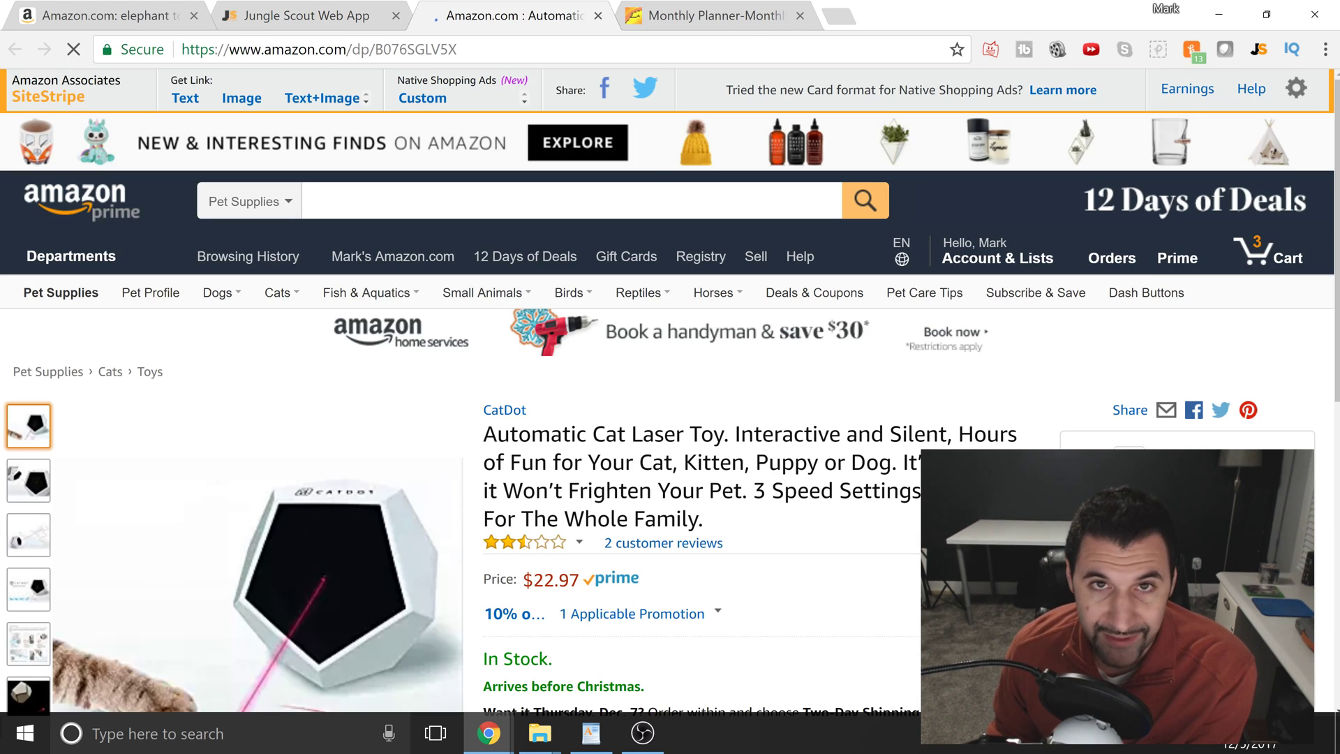
View the cat laser toy's product images and open the CatDot brand's results on Amazon.
mouse_move(18, 481)
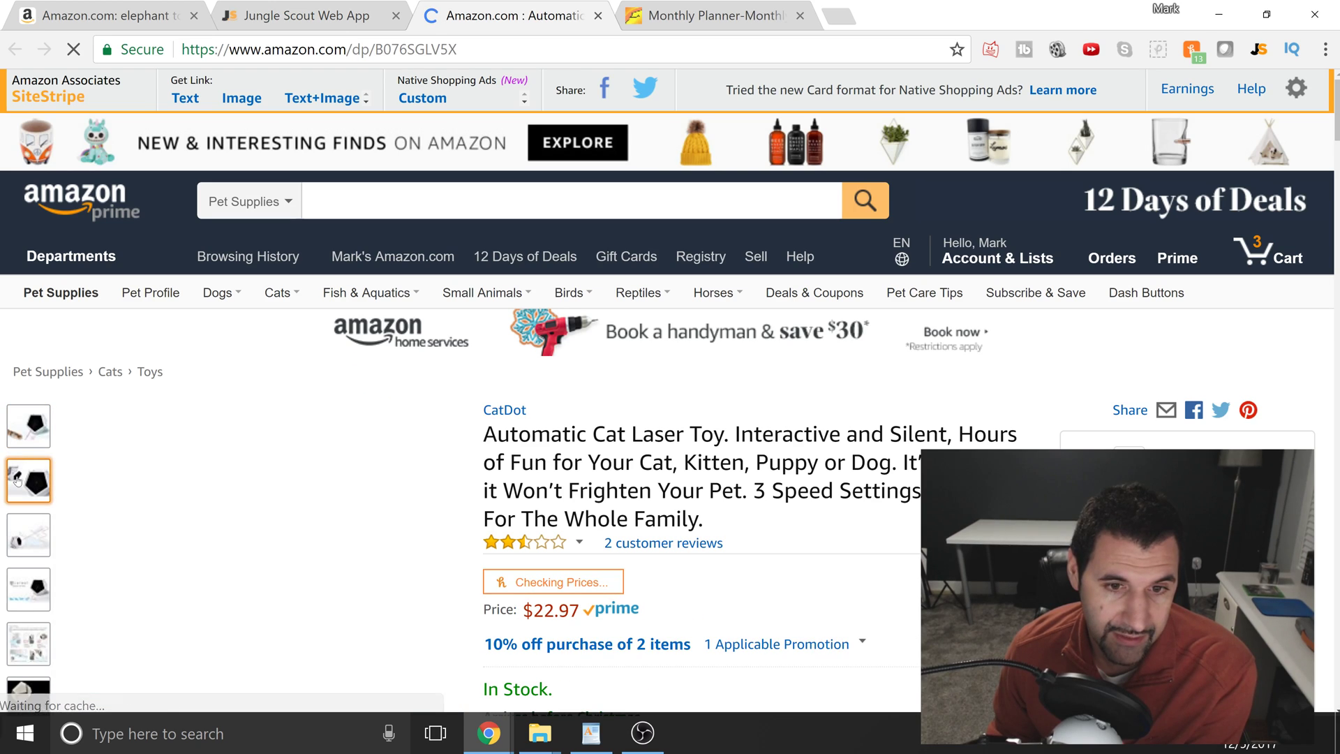
mouse_move(39, 540)
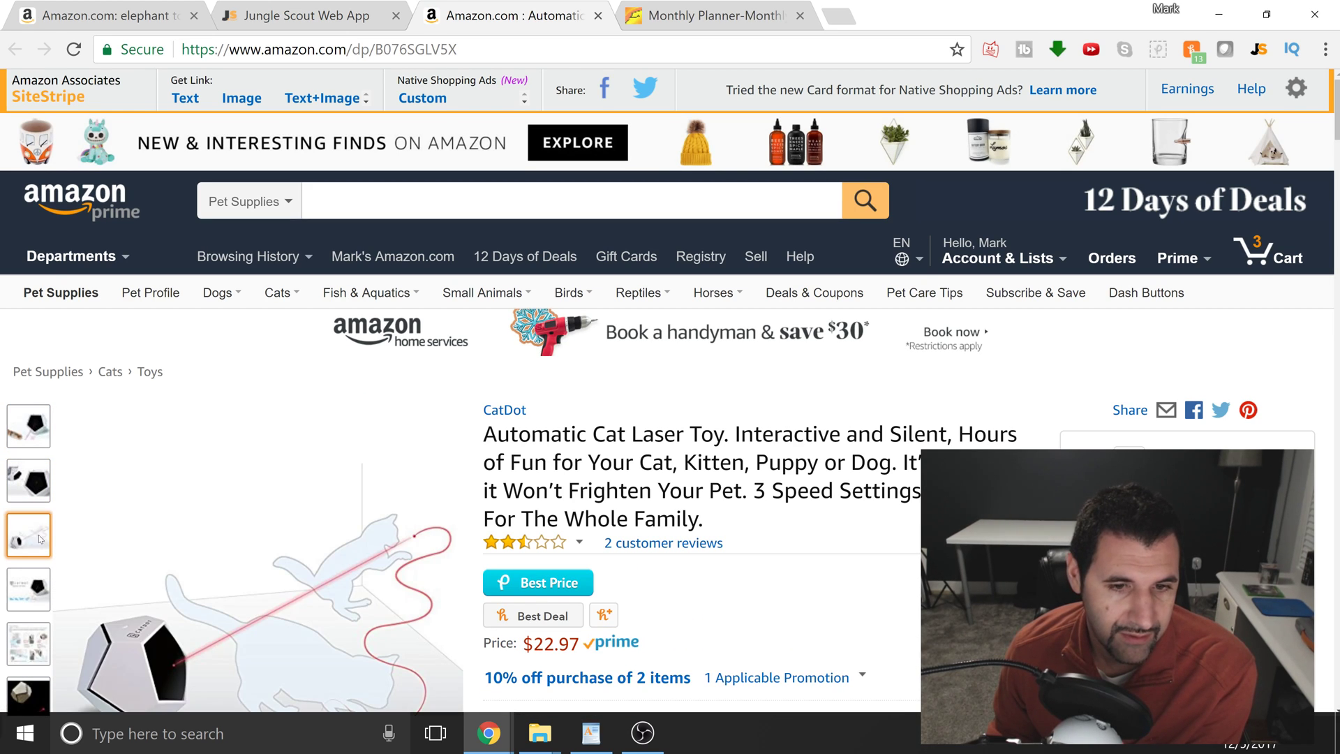
scroll(40, 538, "down", 1)
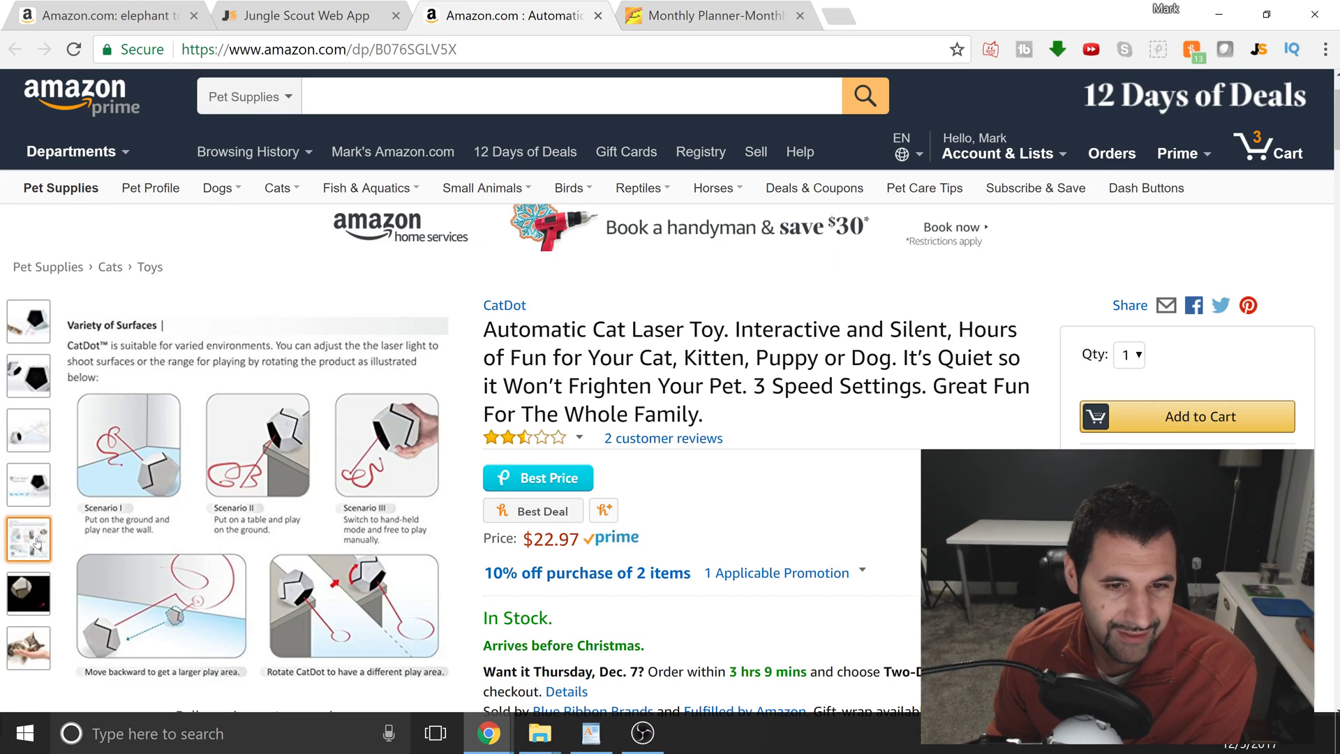
mouse_move(35, 590)
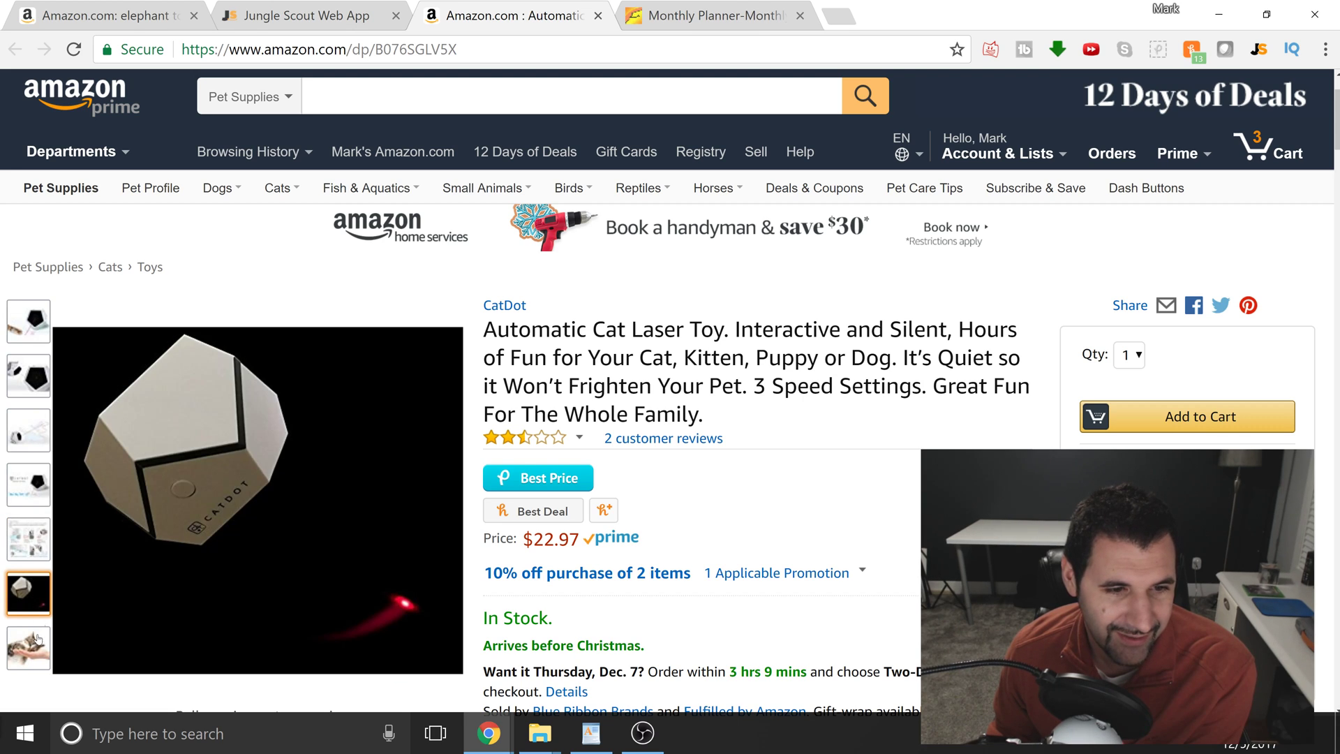
mouse_move(37, 642)
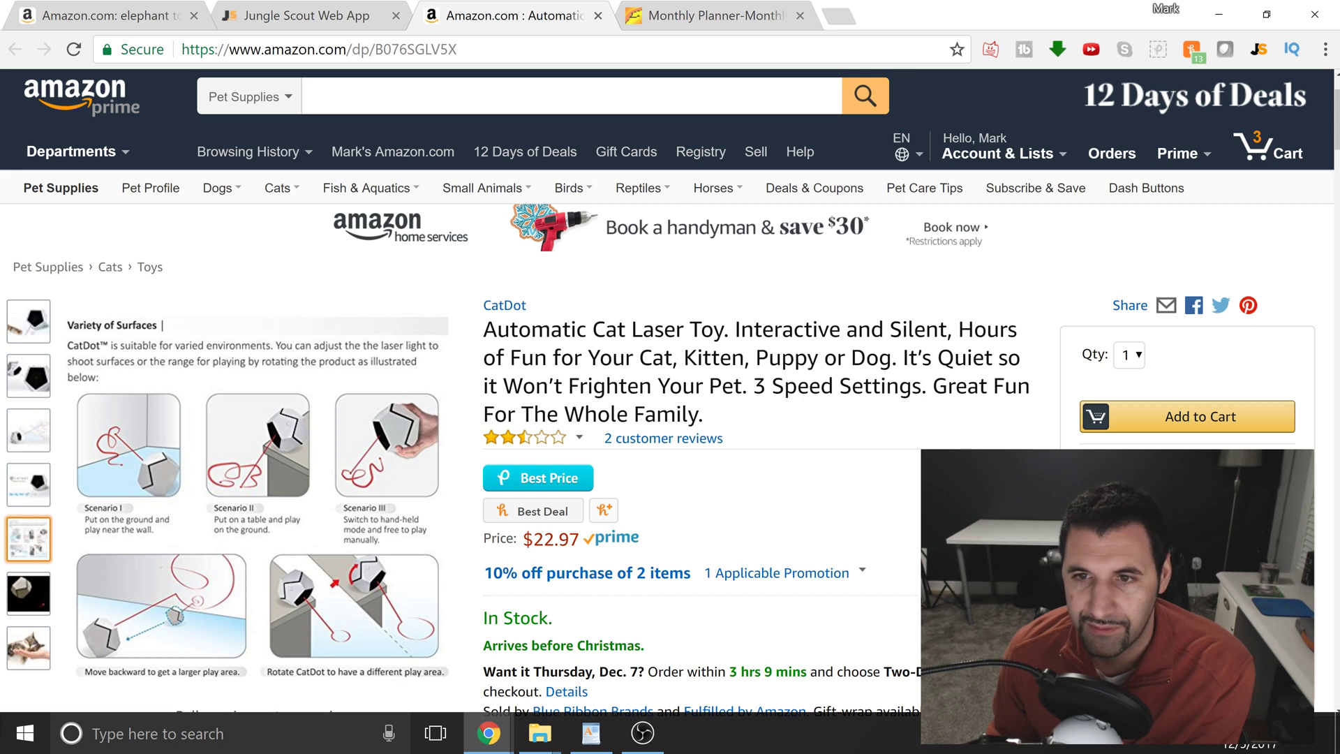
left_click(504, 305)
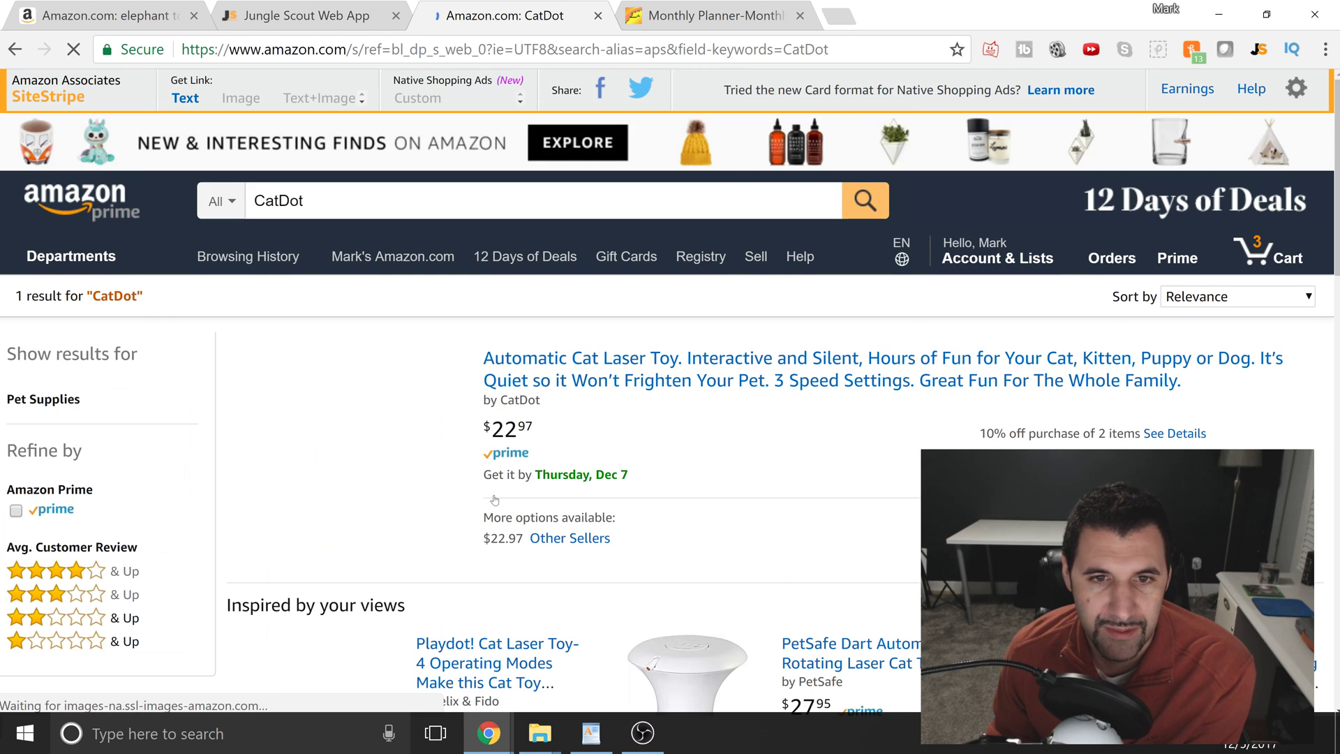
Look over the CatDot brand results and the similar cat laser toys, and return to the CatDot toy's listing.
scroll(423, 474, "down", 3)
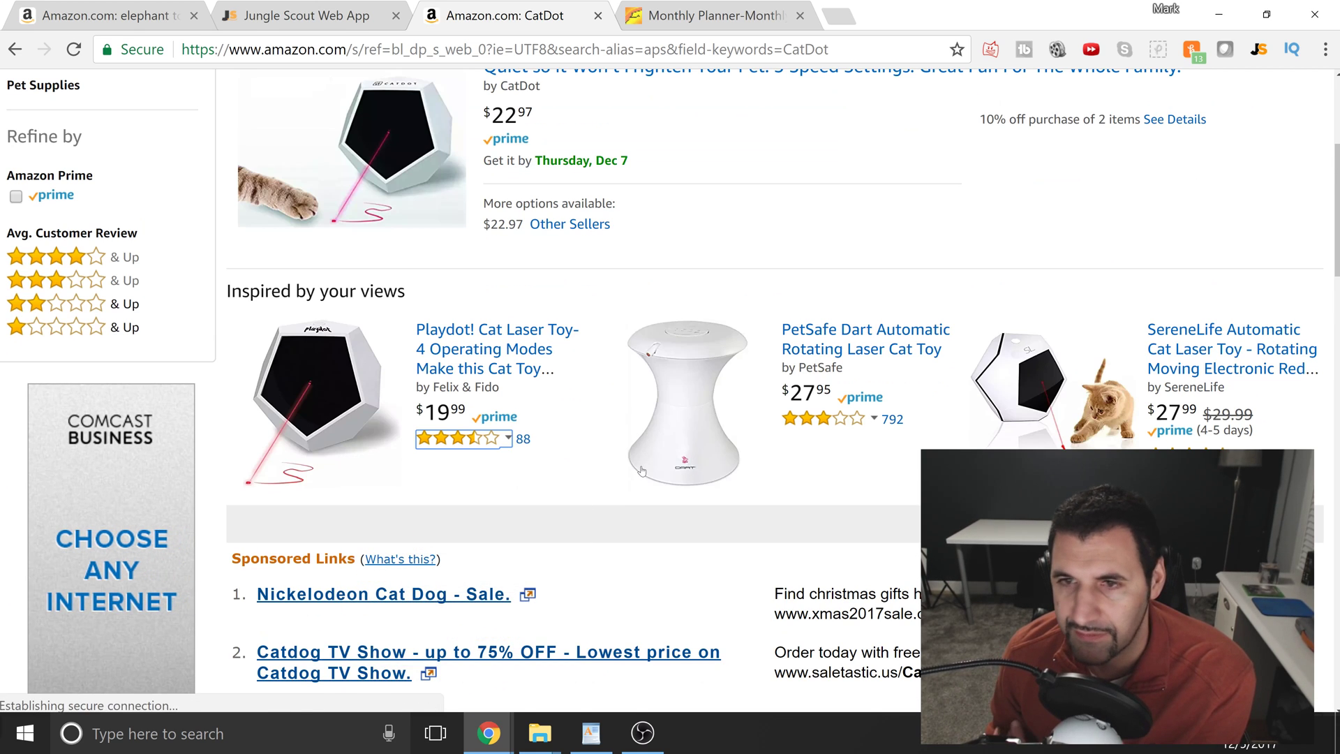
scroll(572, 405, "up", 4)
scroll(574, 402, "down", 1)
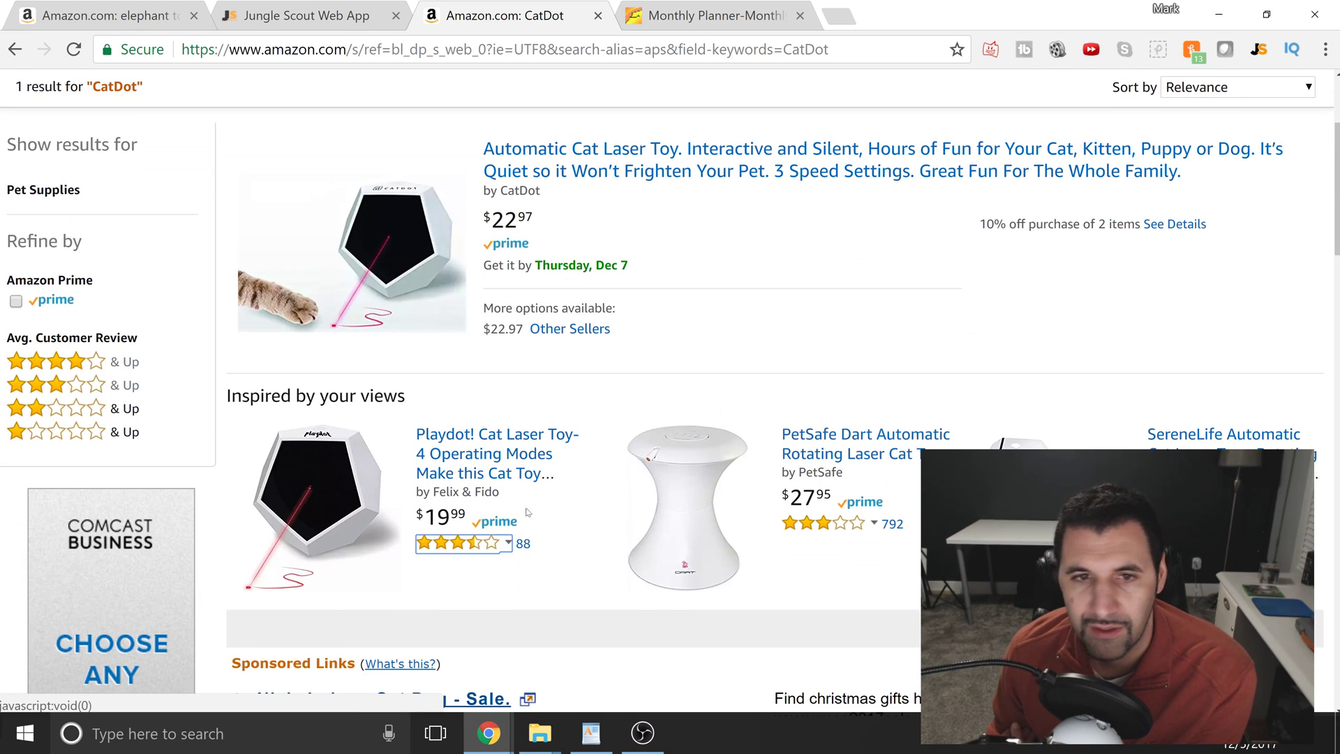
scroll(534, 328, "up", 2)
scroll(332, 441, "down", 3)
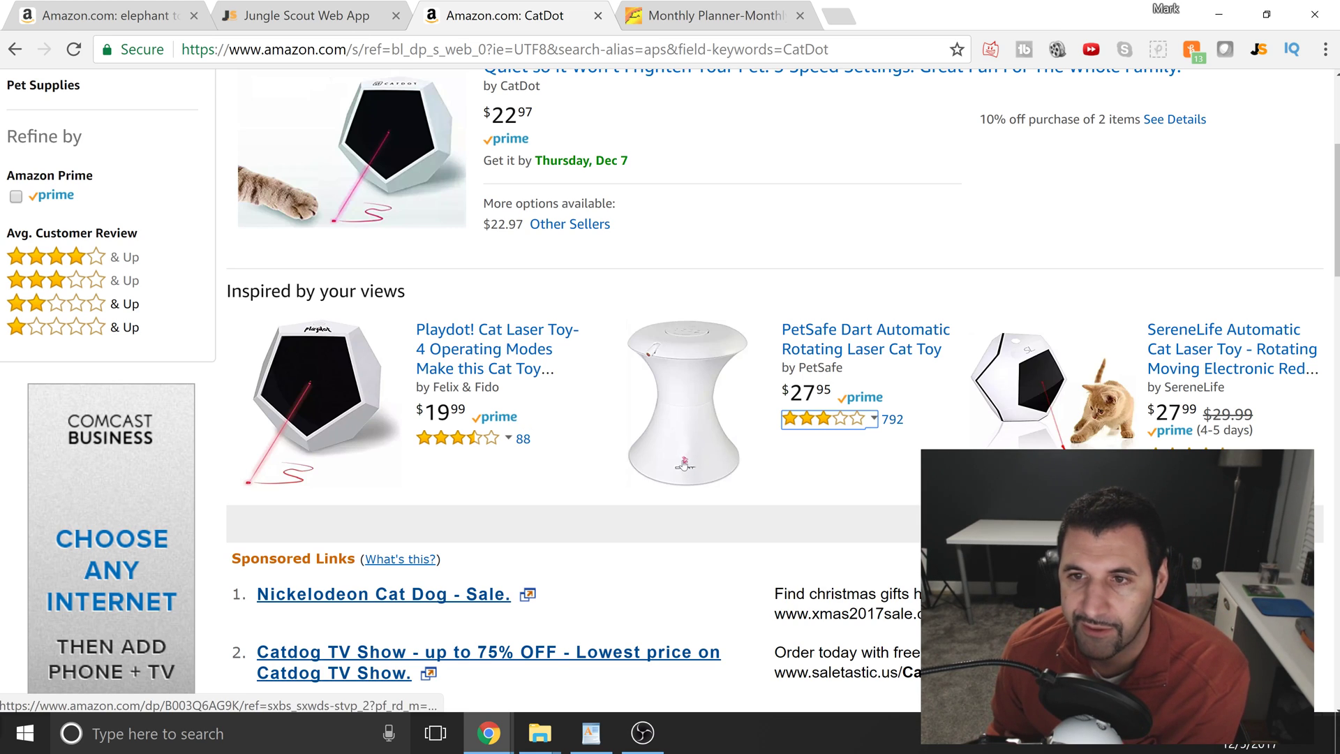
scroll(384, 391, "down", 7)
scroll(385, 391, "up", 10)
left_click(574, 448)
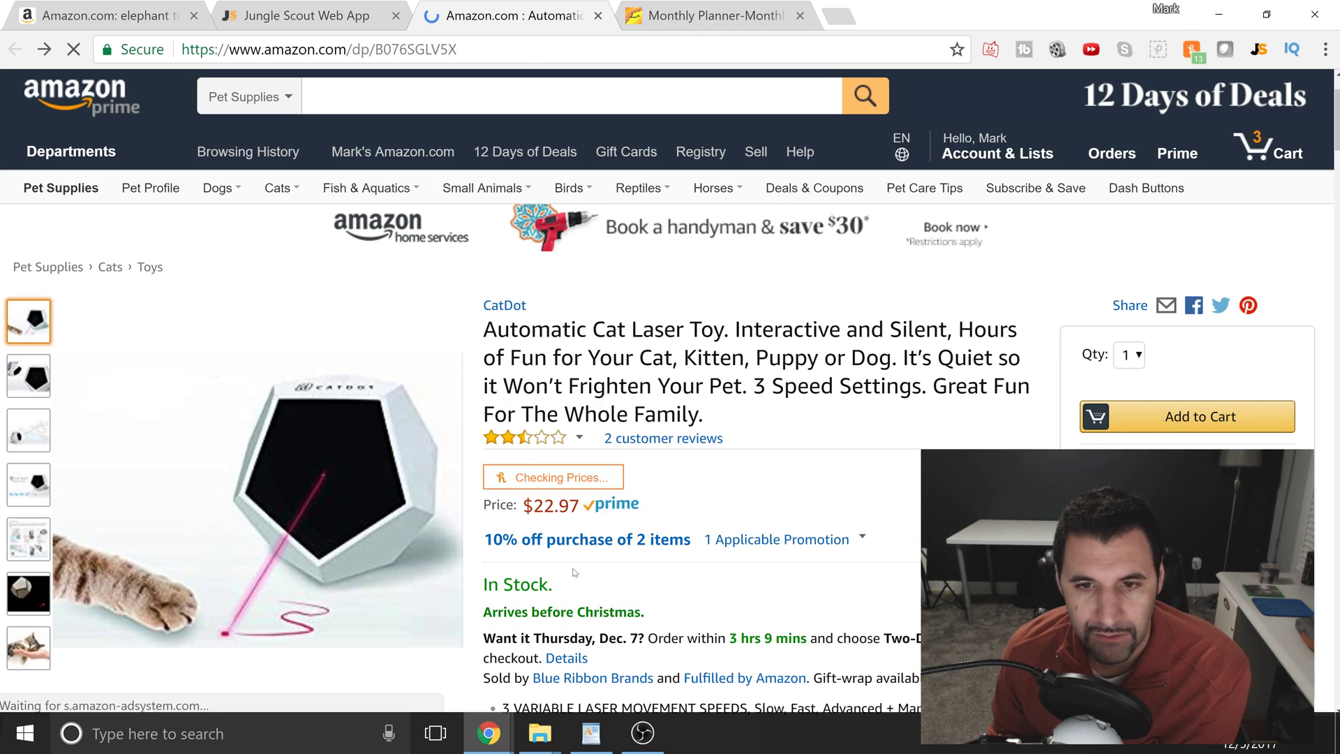
Open the seller profile of Blue Ribbon Brands from the cat laser toy listing and view its top selling products.
scroll(547, 409, "down", 4)
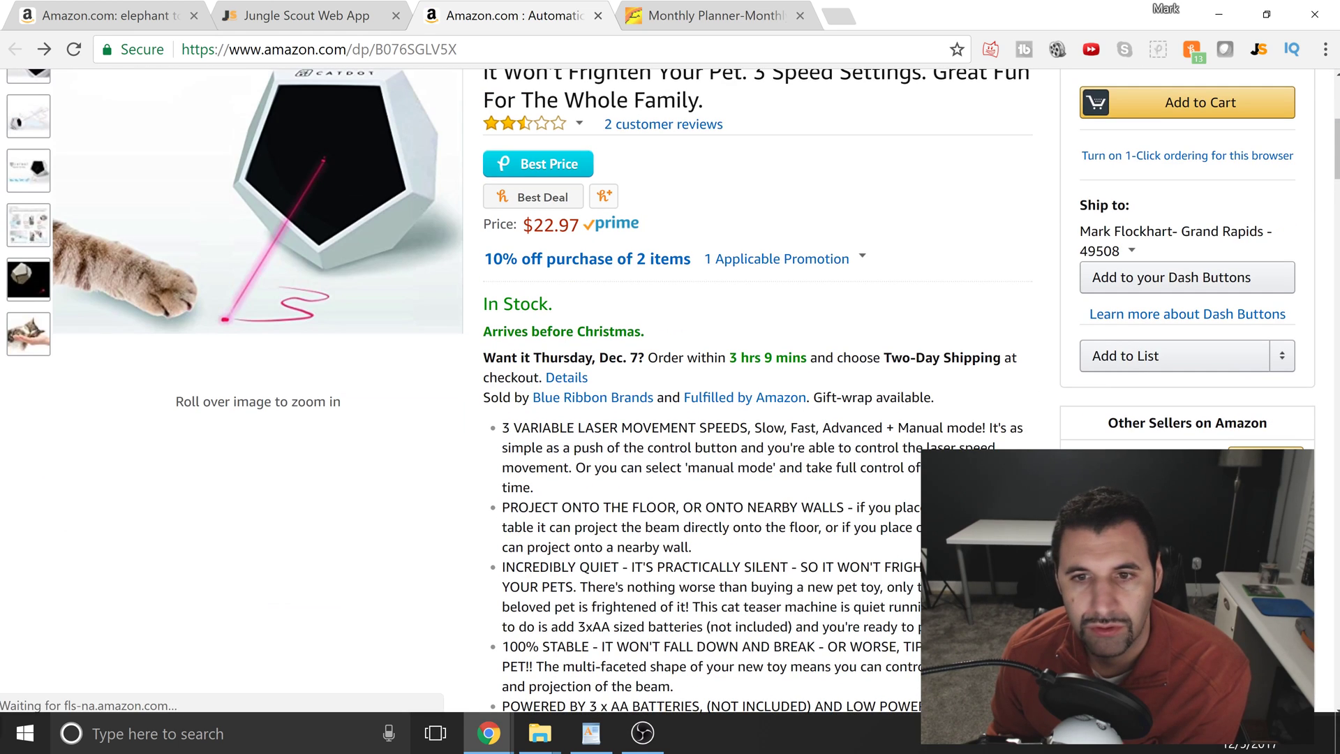
left_click(587, 400)
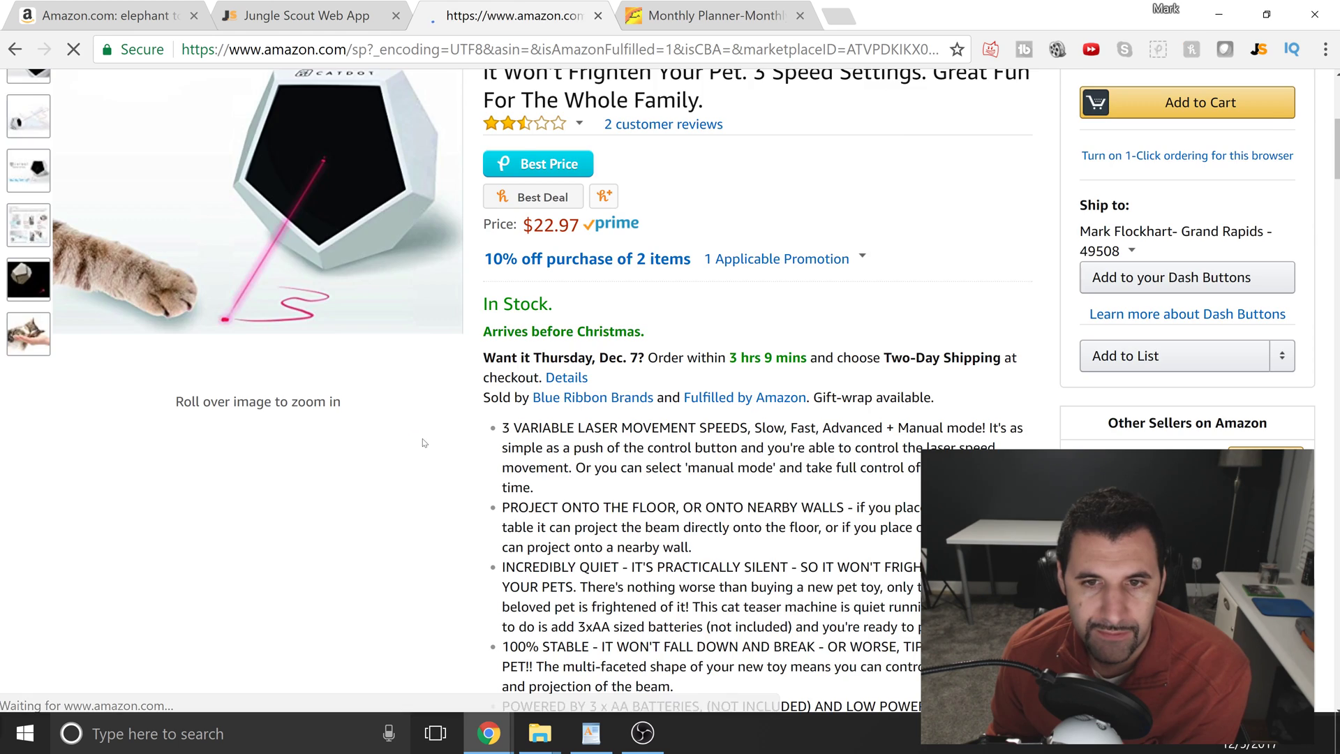
scroll(426, 438, "down", 3)
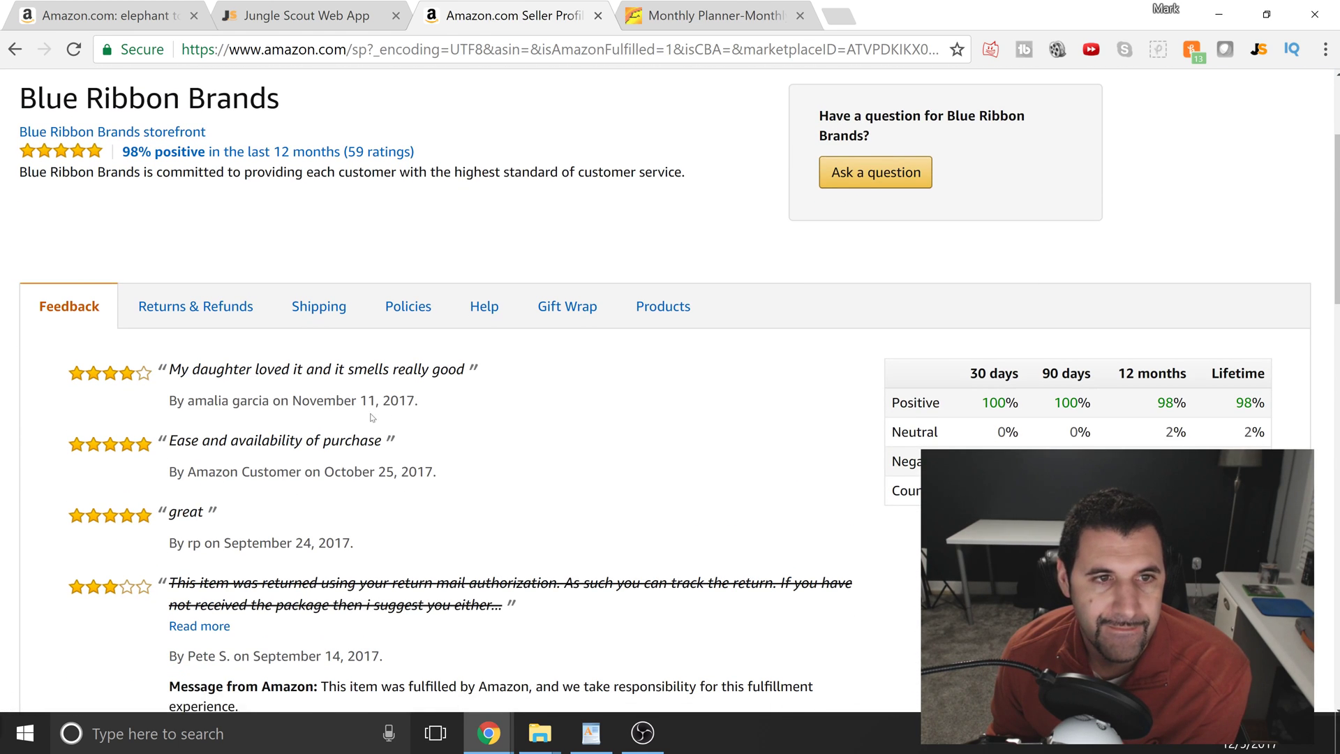
scroll(368, 413, "down", 10)
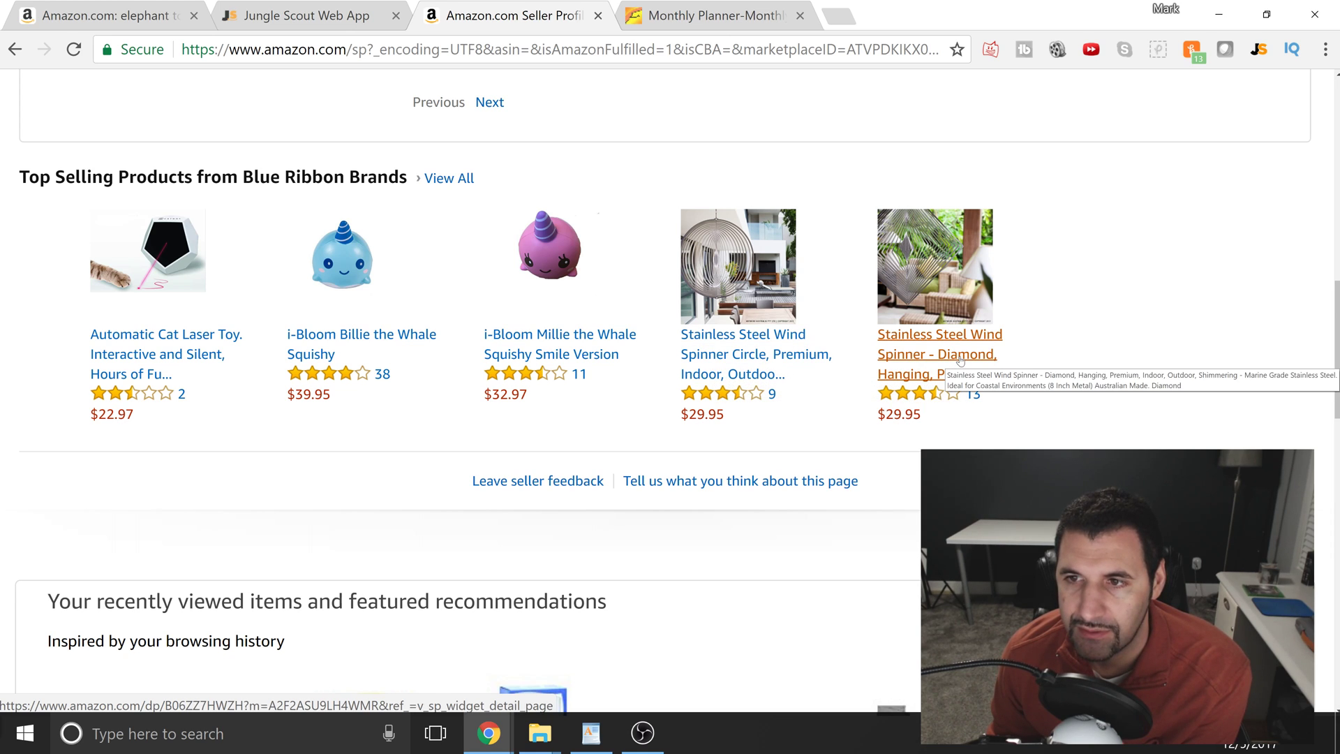
Open the Stainless Steel Wind Spinner Circle and i-Bloom Billie the Whale Squishy listings in separate new browser tabs.
right_click(728, 361)
left_click(802, 370)
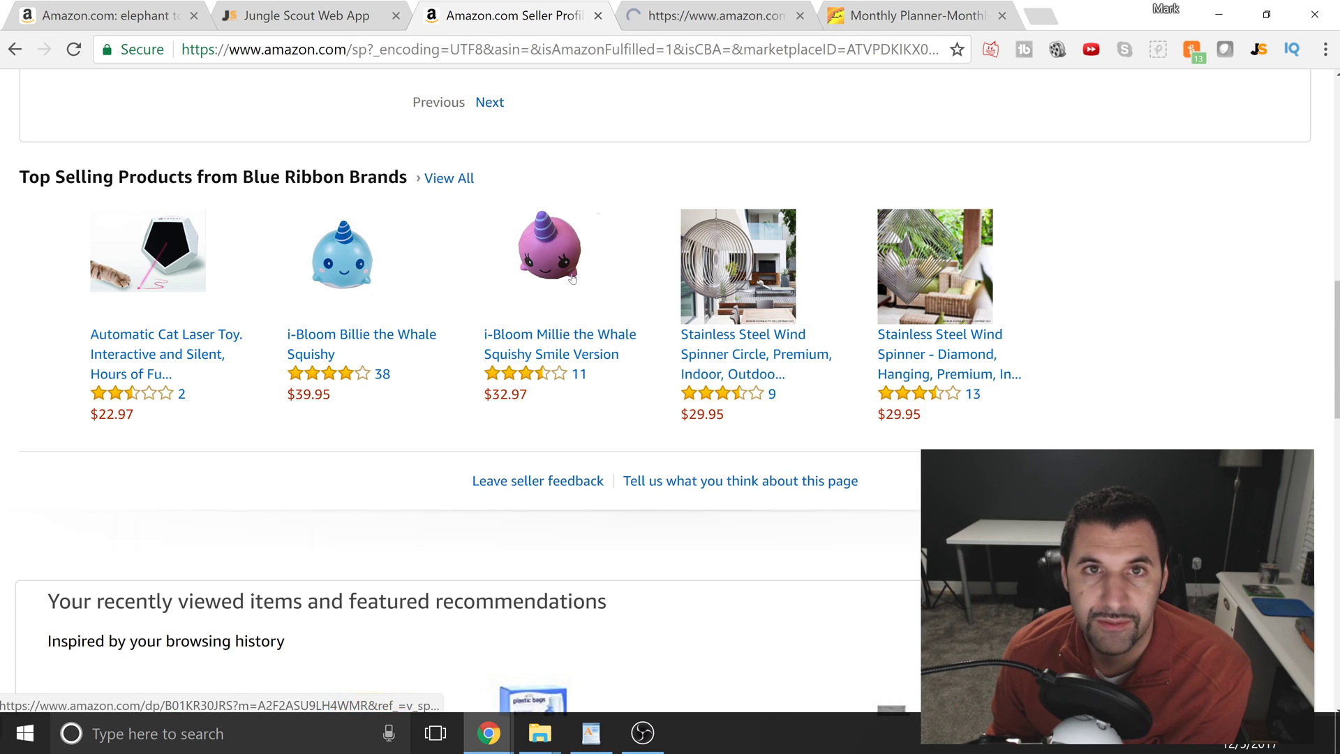
right_click(321, 340)
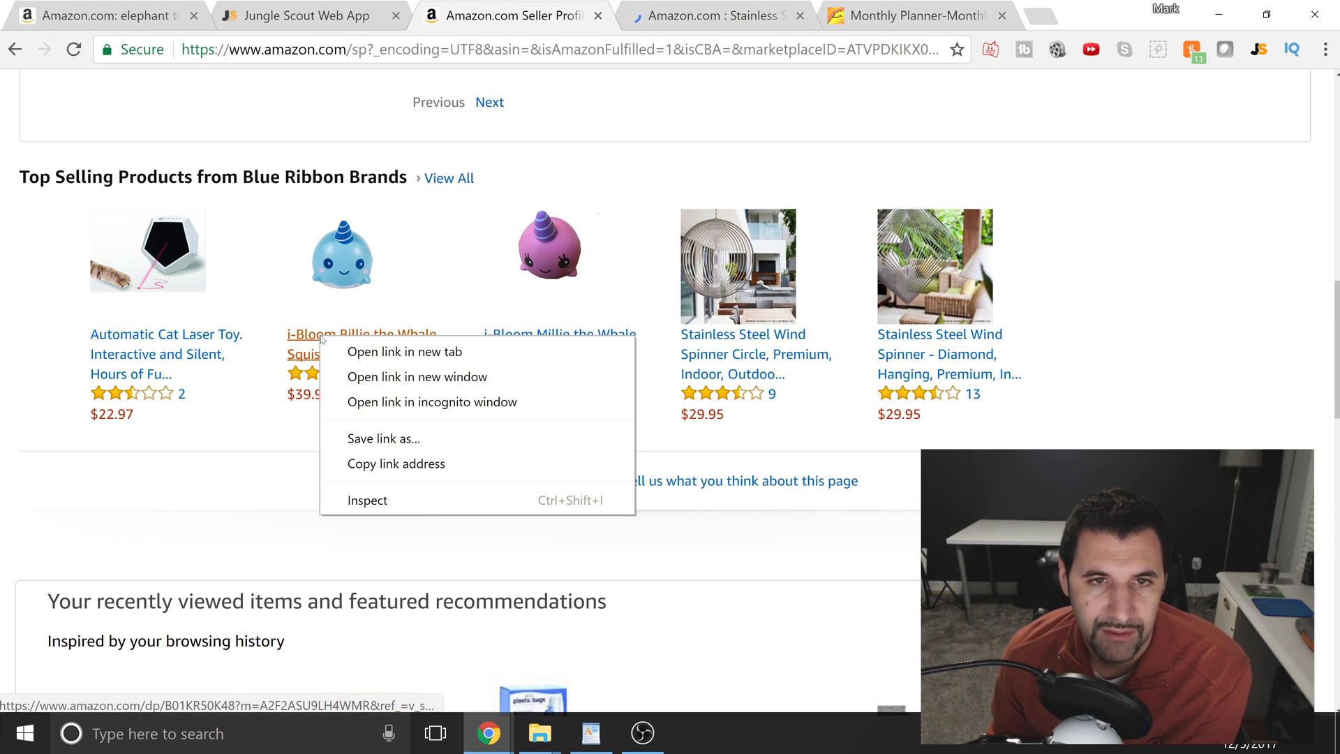
left_click(389, 352)
scroll(388, 352, "up", 1)
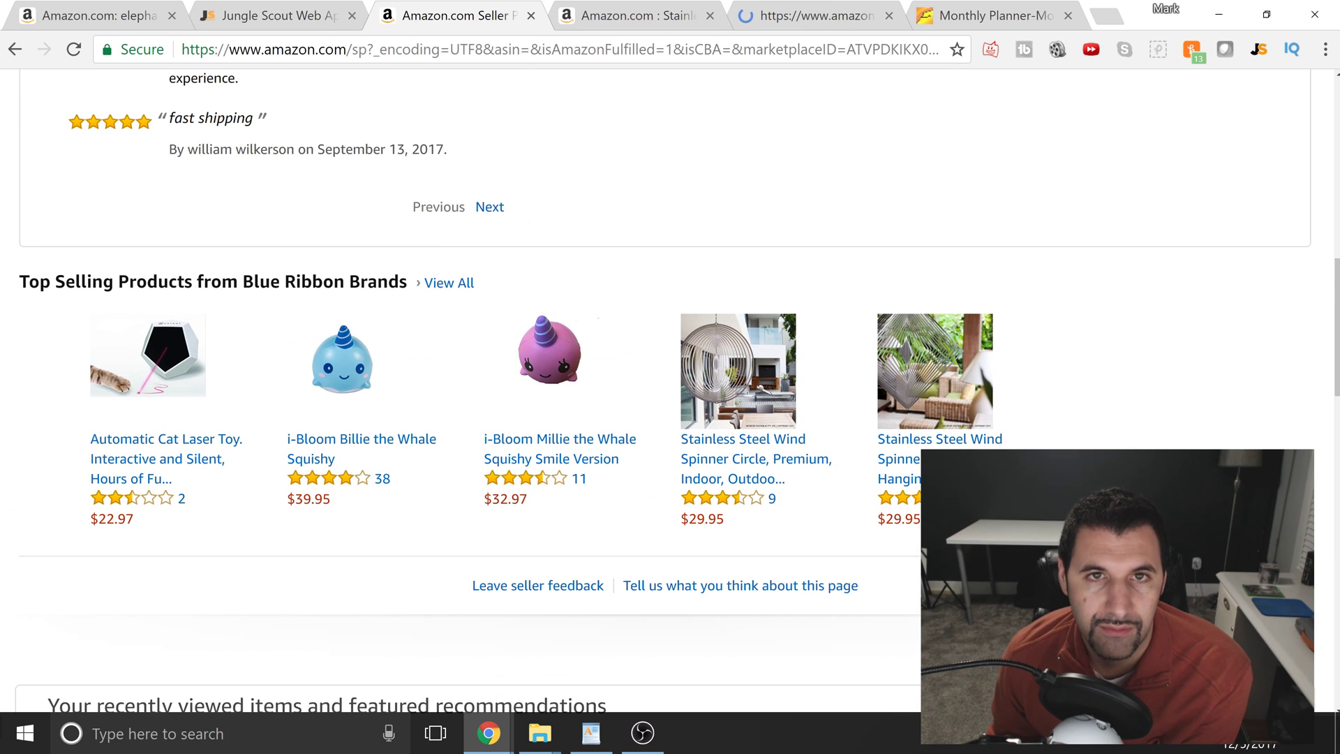
left_click(302, 14)
left_click(438, 6)
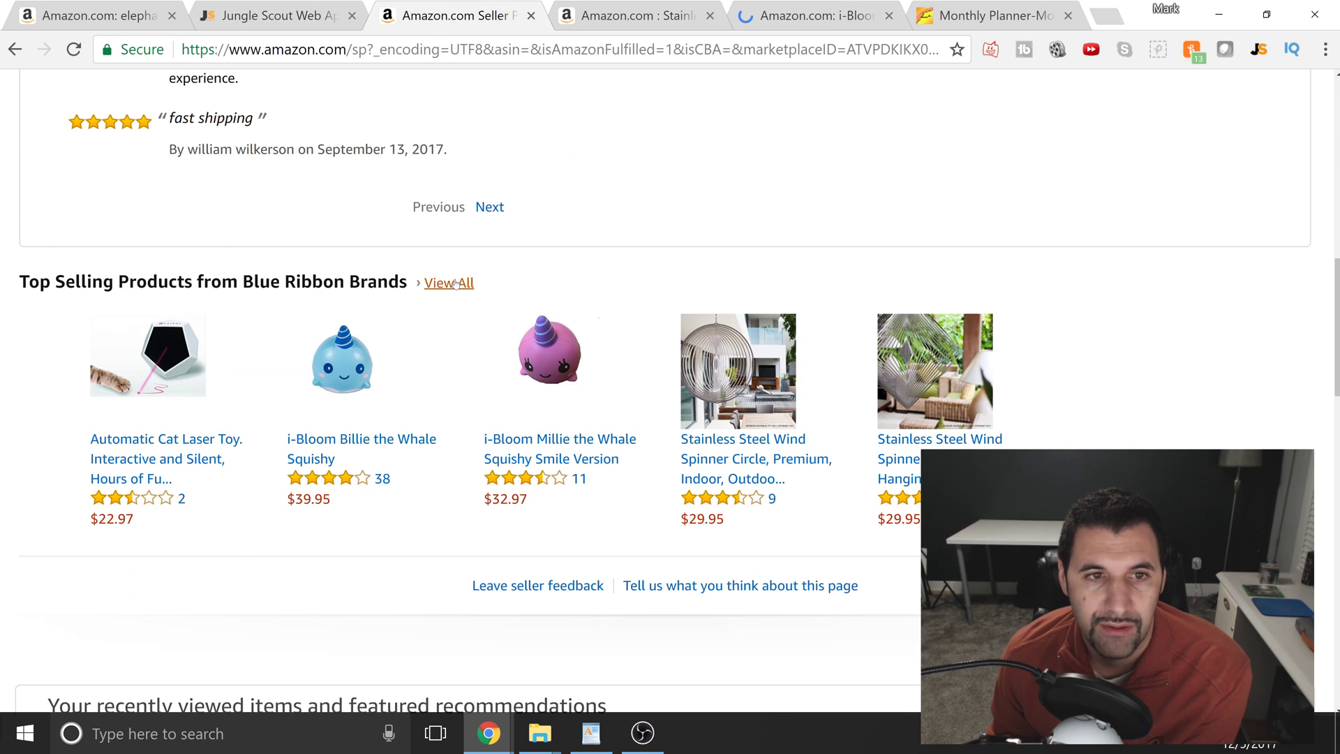
Return from the seller profile to the cat laser toy listing and search Pet Supplies for "automatic cat laser toy".
scroll(460, 283, "up", 8)
key("alt+Left")
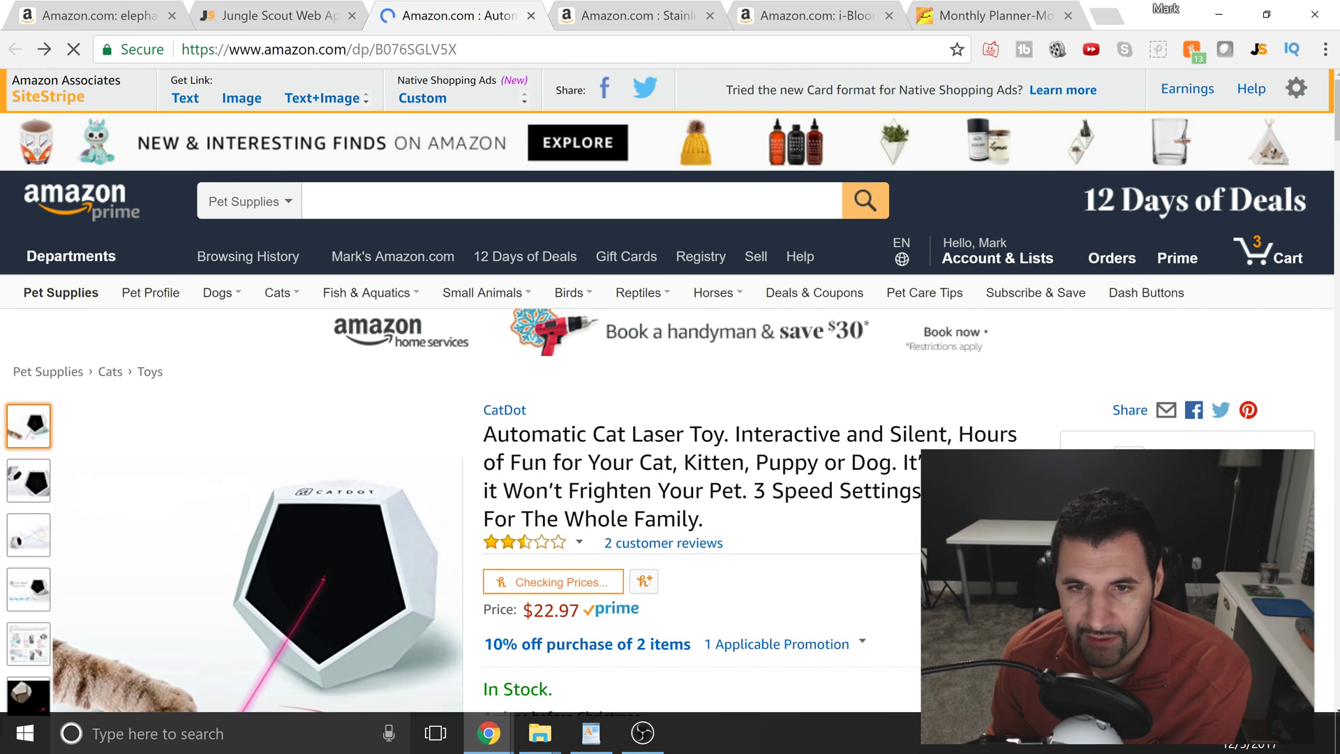
left_click(559, 201)
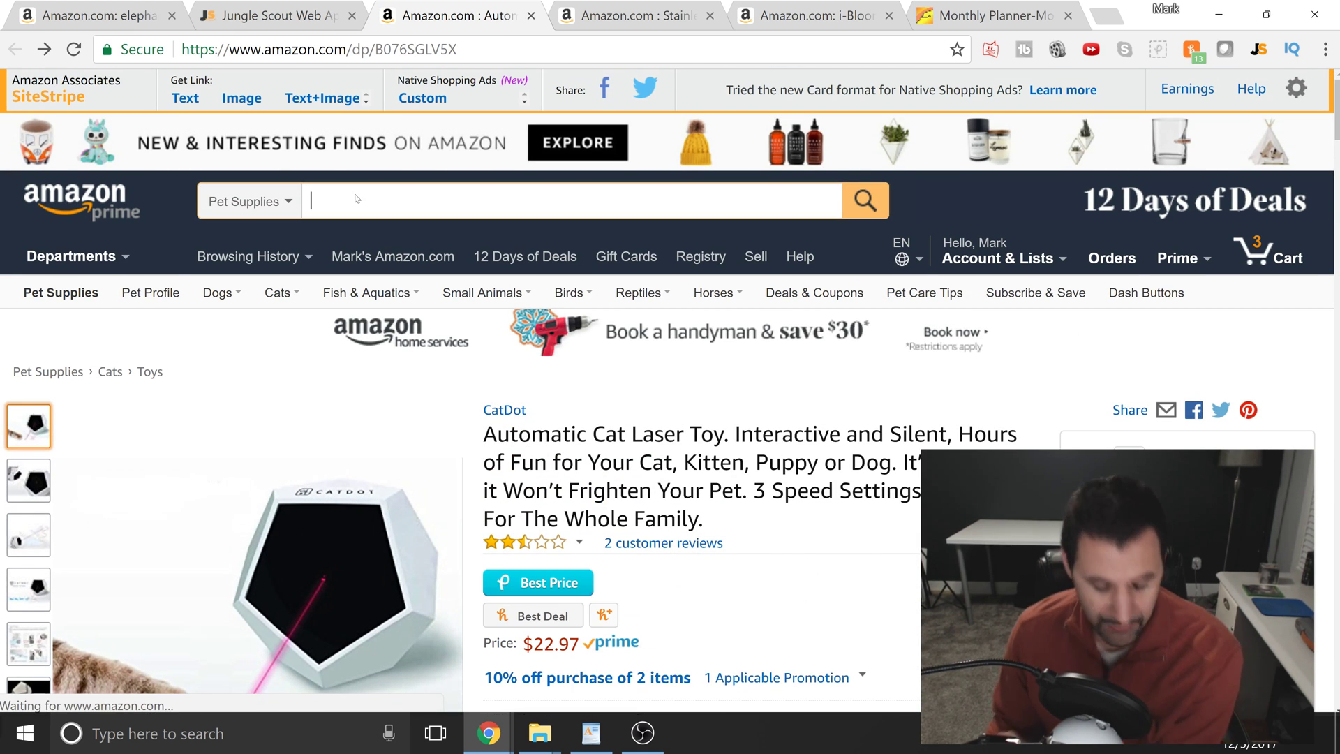
type("automat")
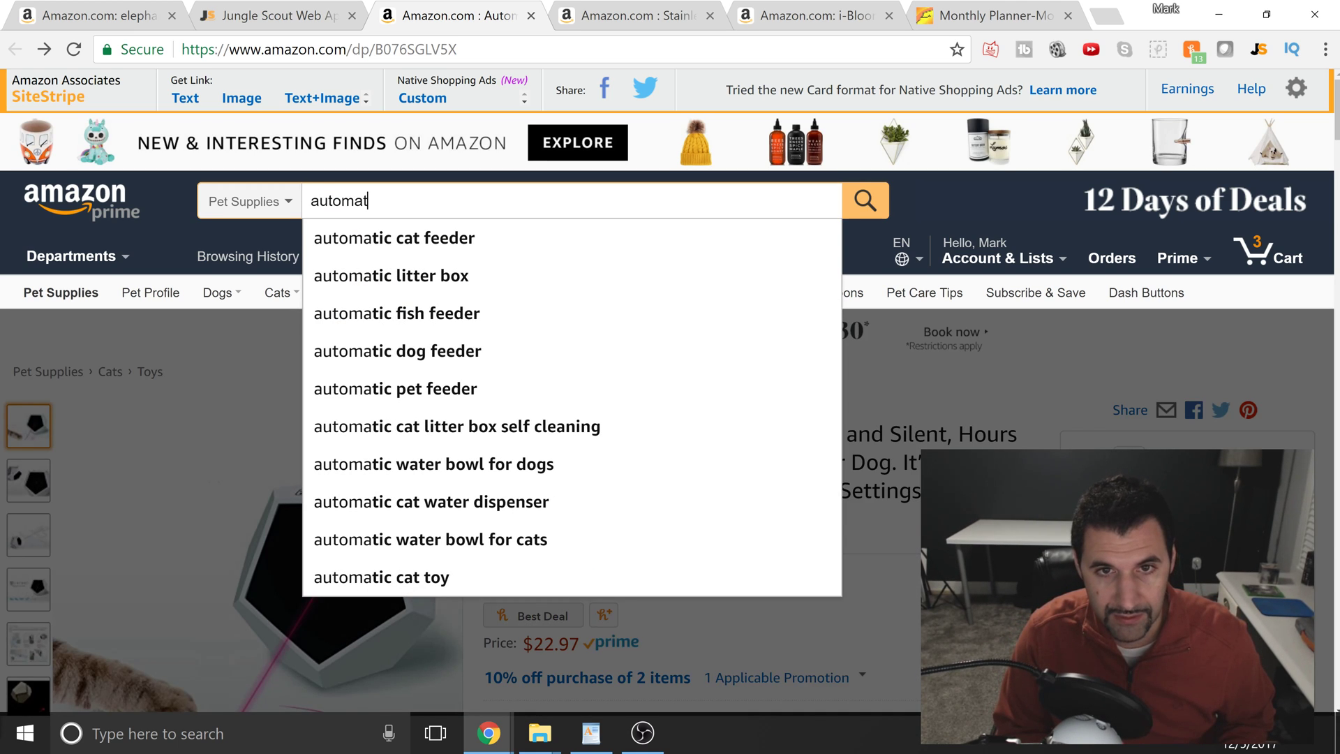
type("ic ")
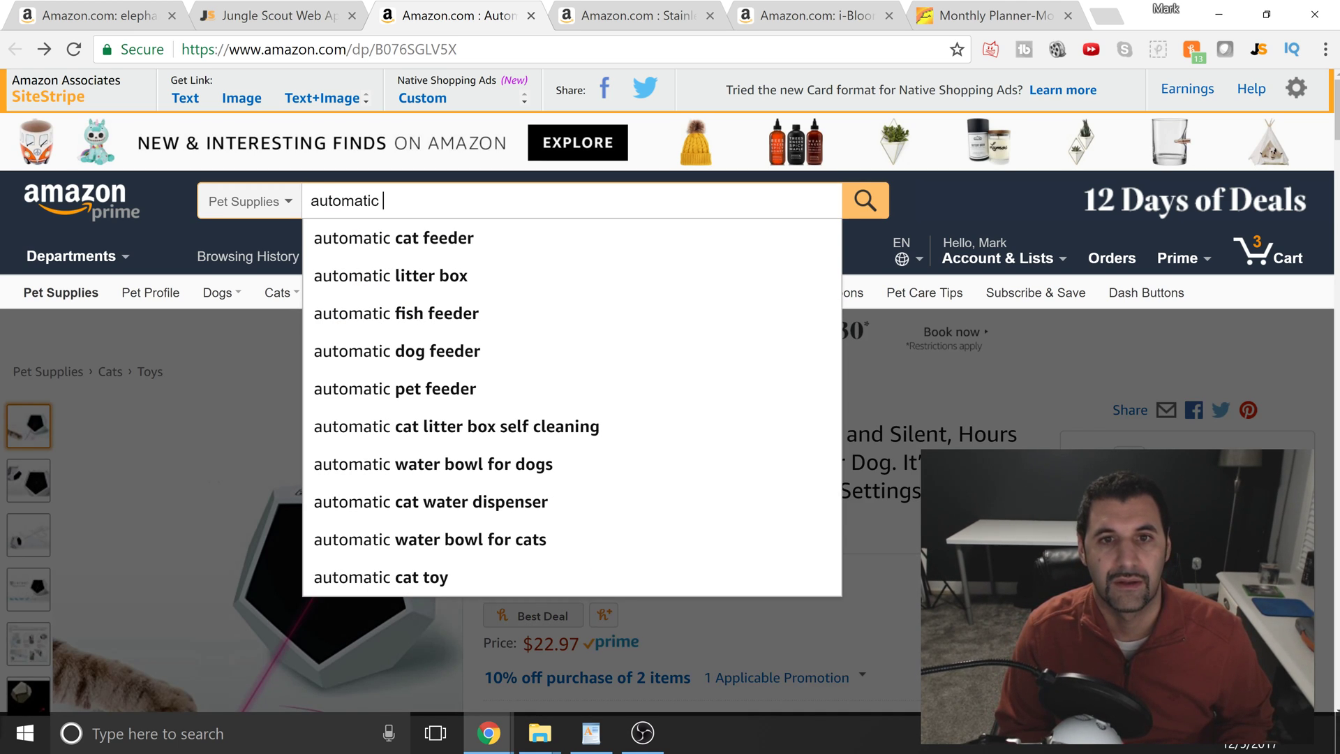
type("cat las")
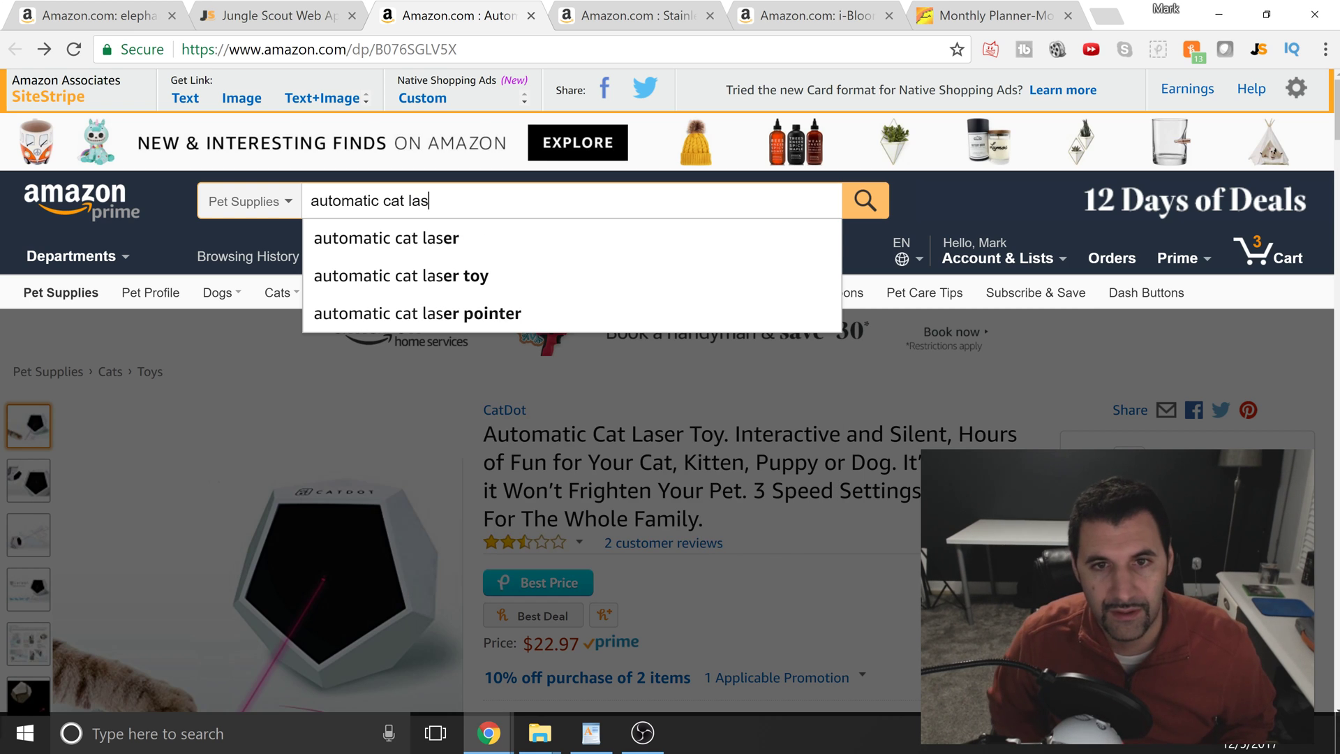
key("Down")
key("Down")
key("Return")
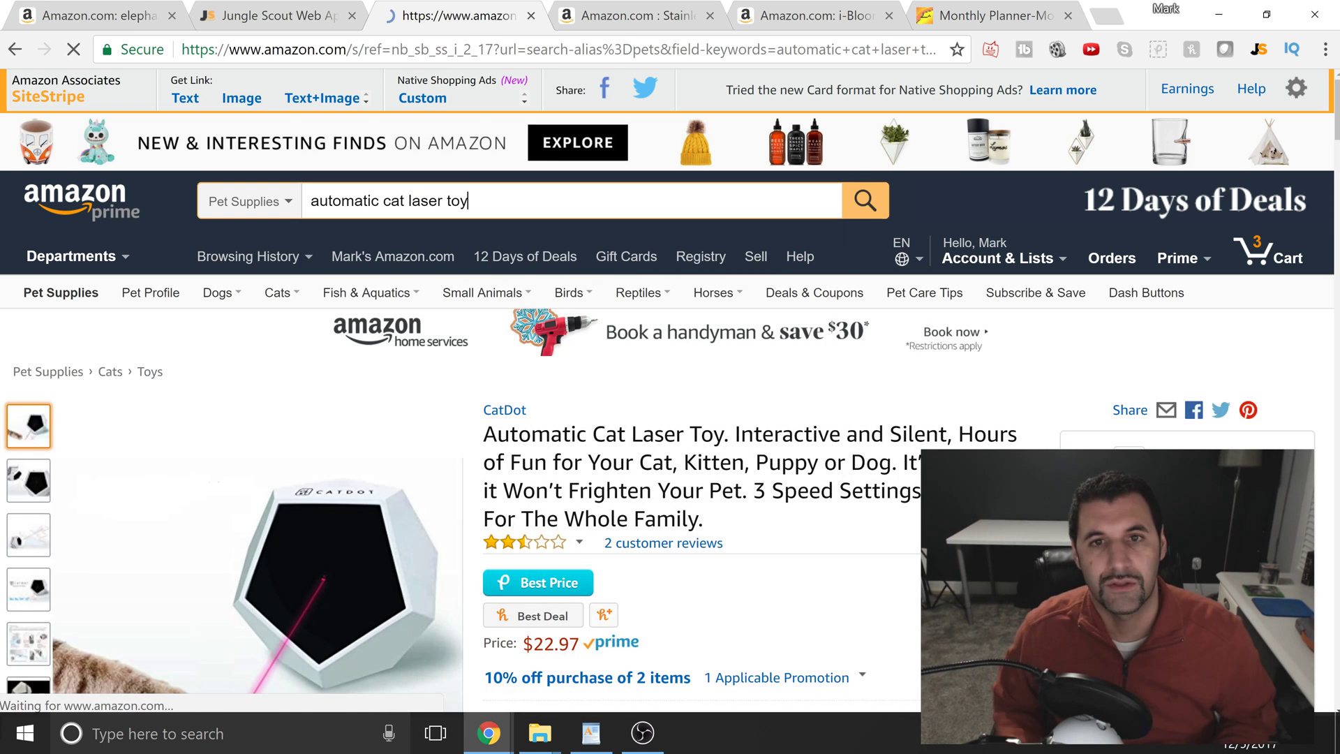
Examine the competing automatic cat laser toys in the search results, comparing their designs, prices and review counts.
scroll(567, 493, "down", 4)
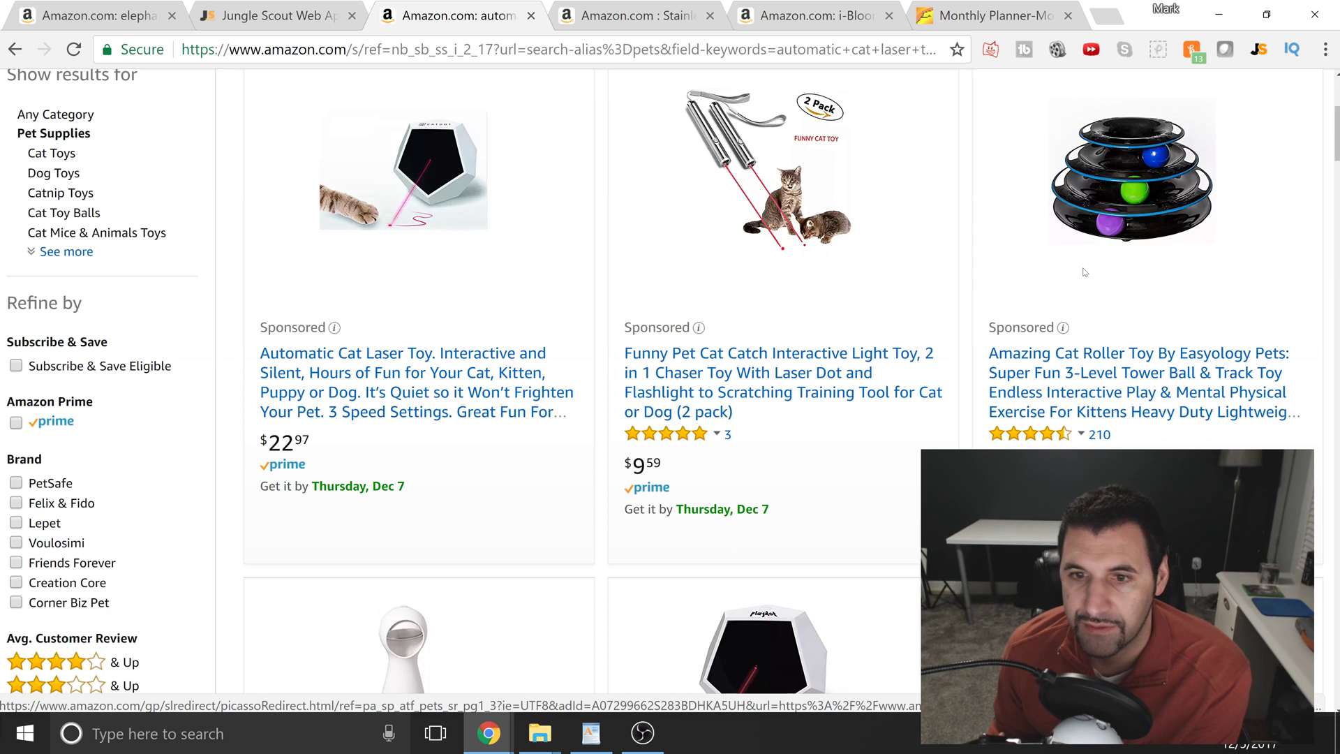
scroll(768, 405, "down", 4)
scroll(672, 406, "down", 7)
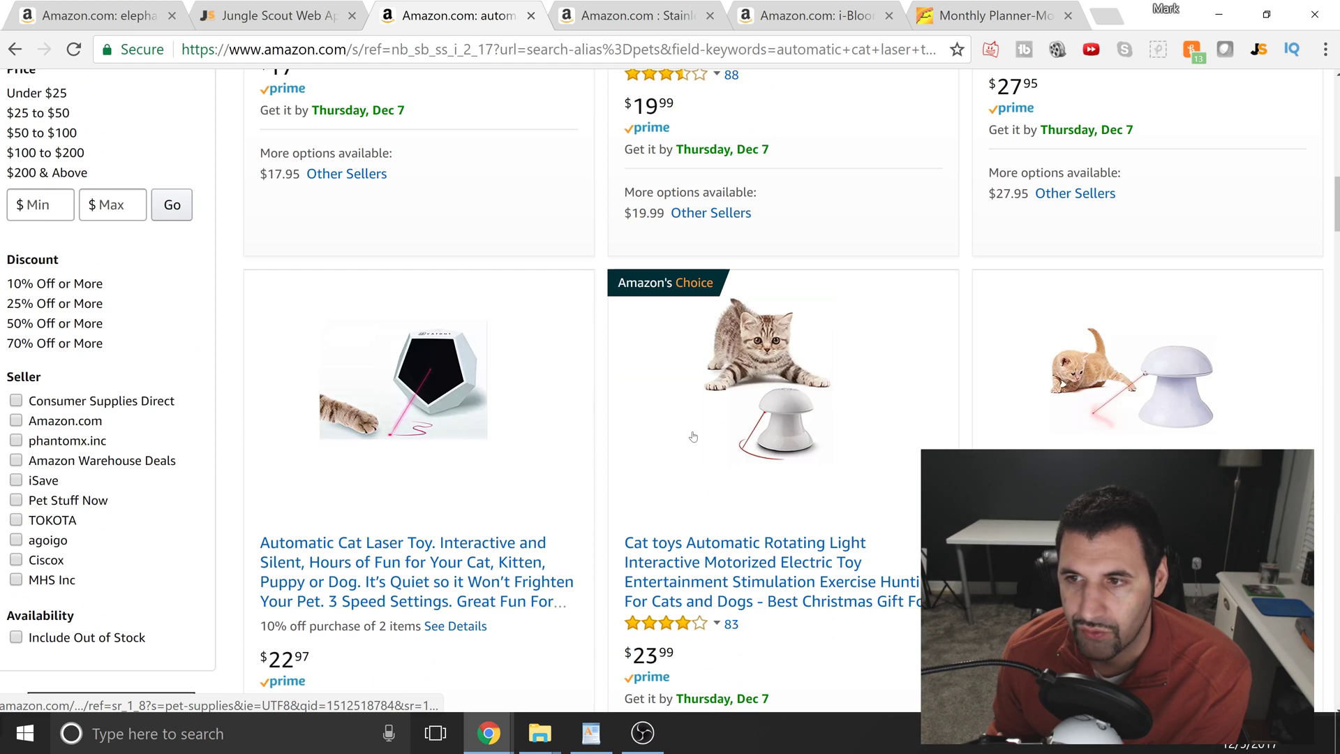
scroll(775, 517, "down", 4)
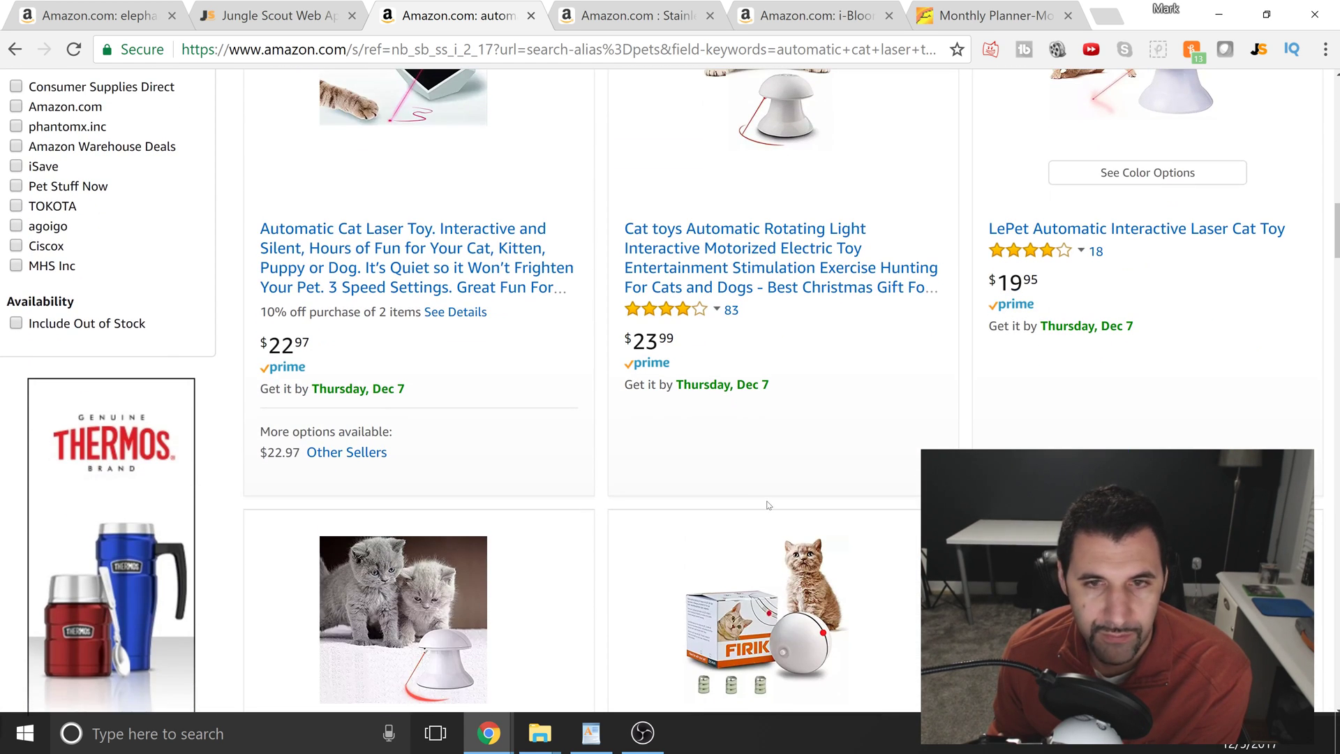
scroll(780, 480, "down", 4)
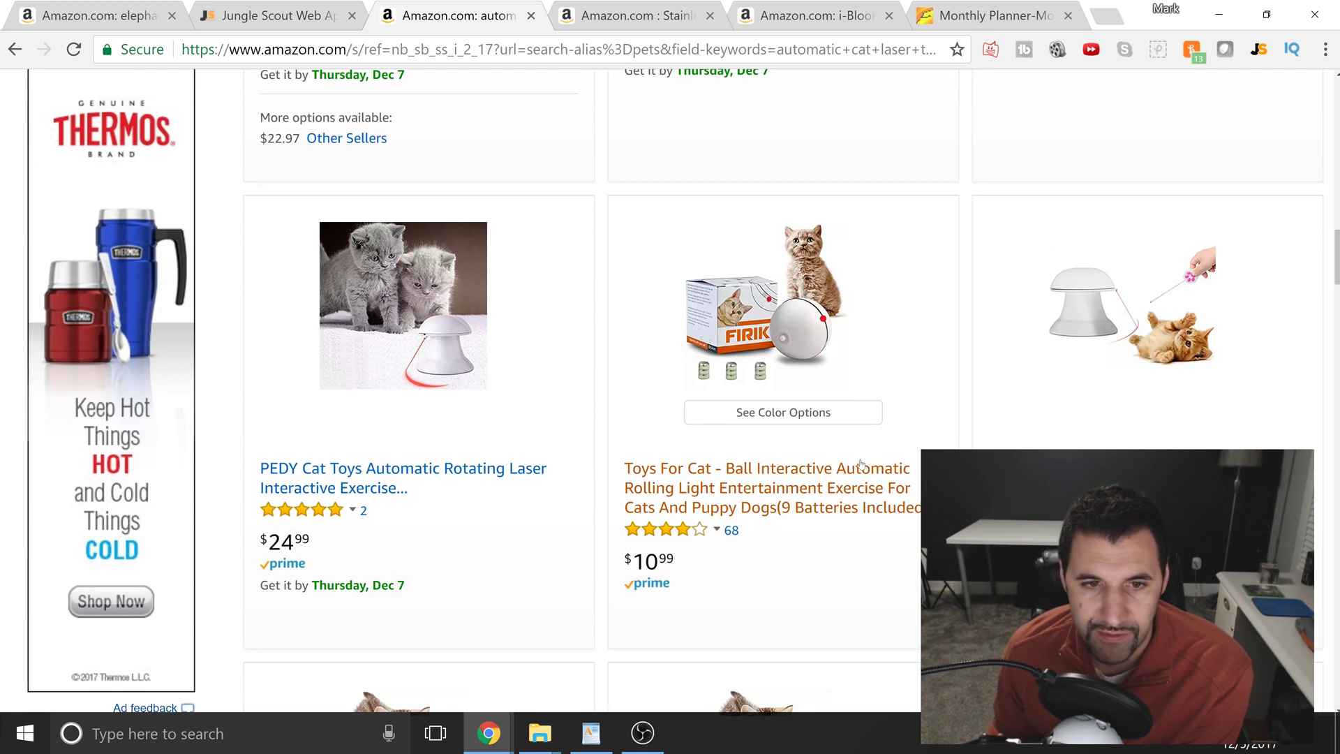
scroll(824, 558, "down", 4)
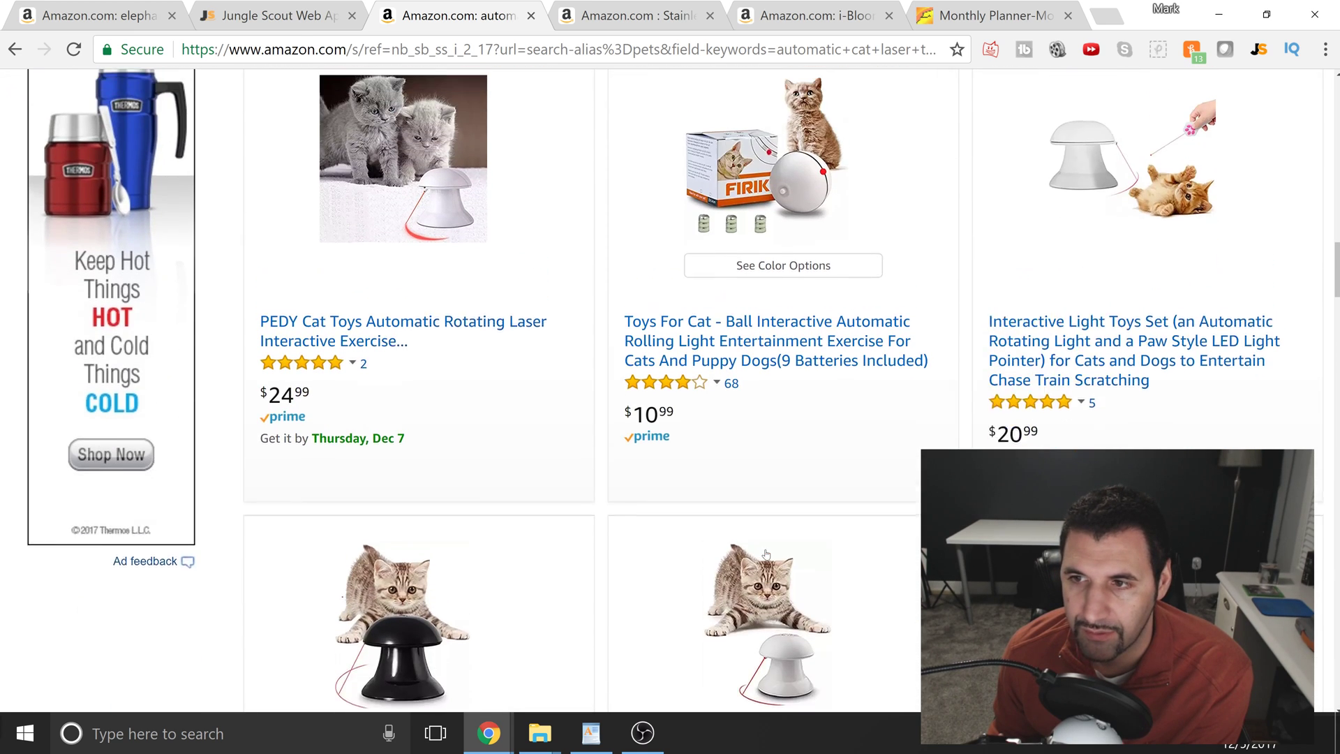
scroll(765, 551, "down", 2)
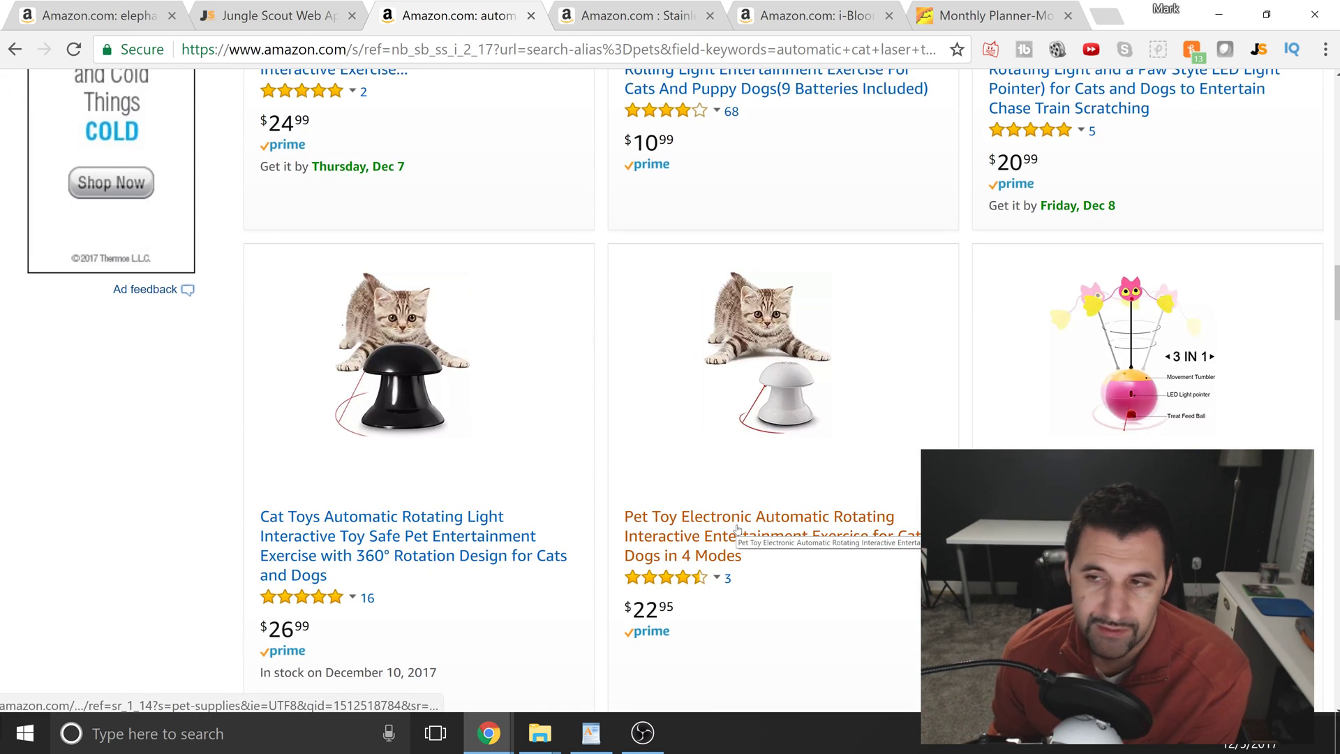
scroll(736, 528, "down", 2)
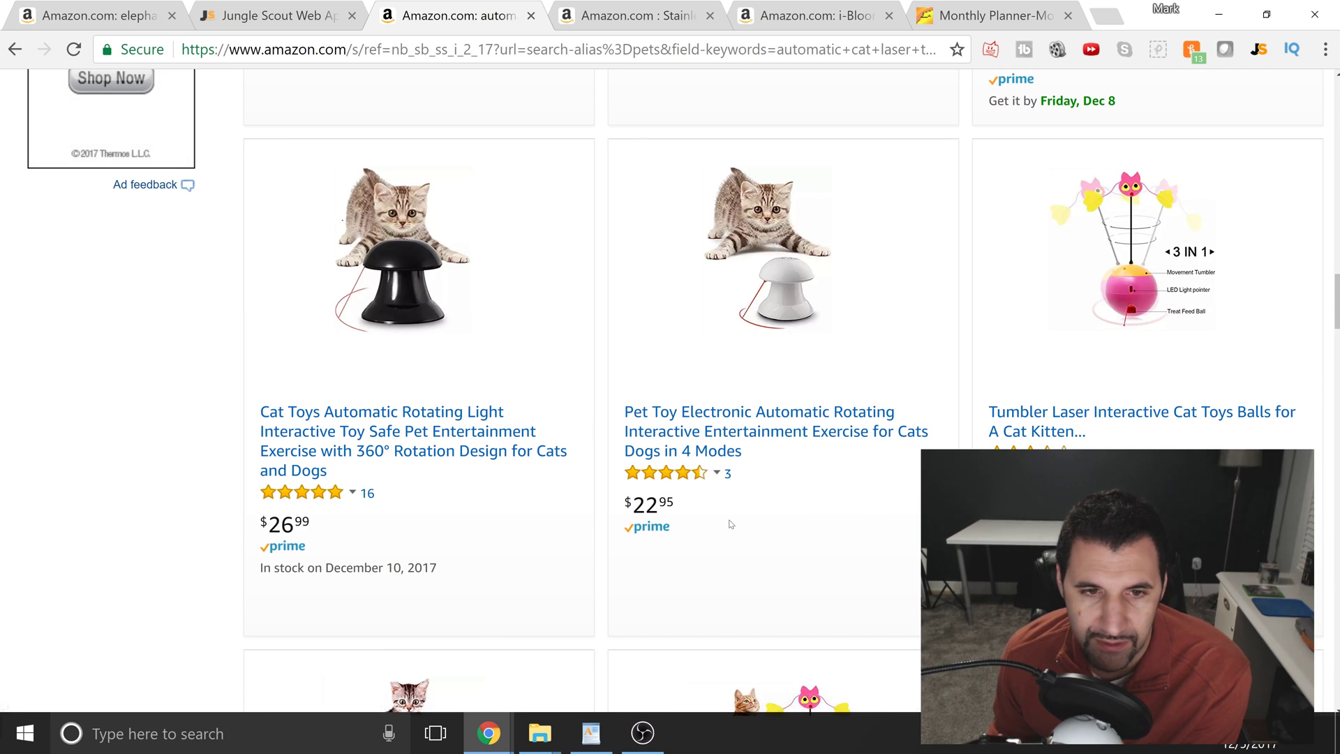
scroll(733, 525, "down", 2)
scroll(730, 524, "down", 5)
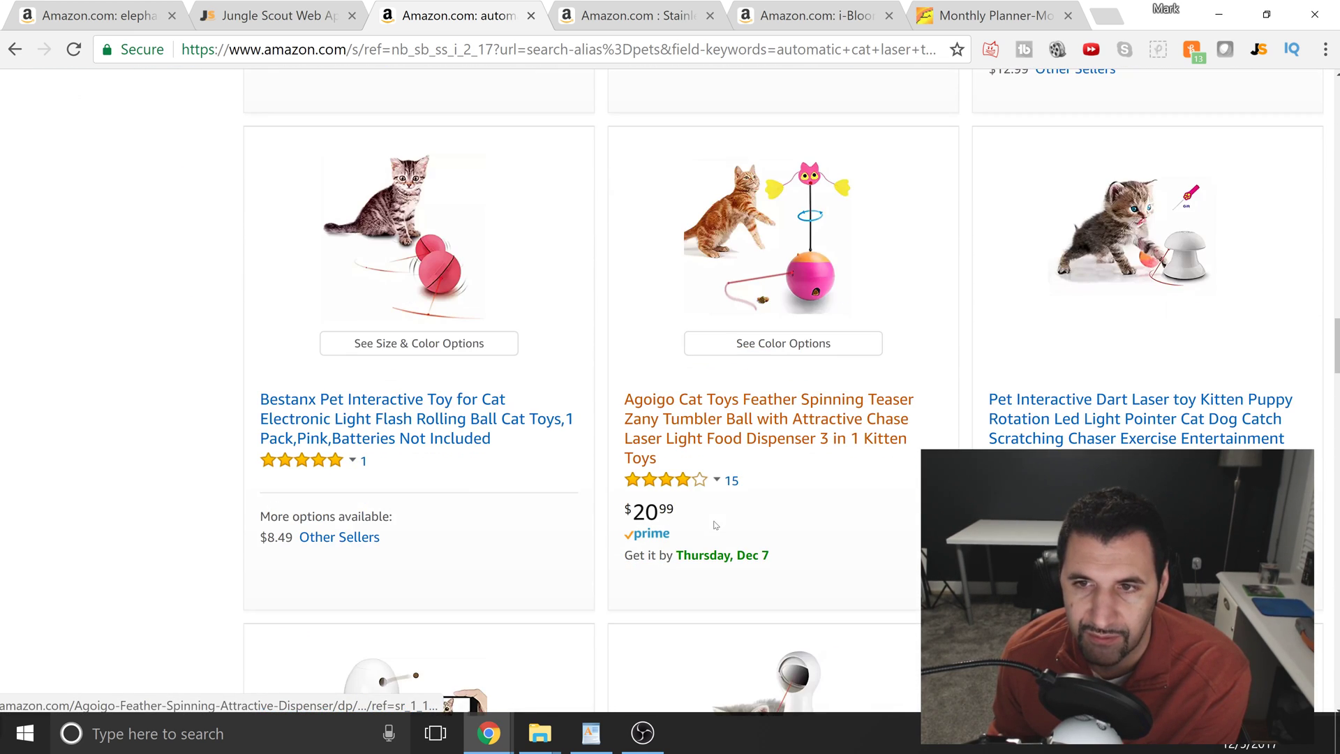
scroll(733, 513, "down", 5)
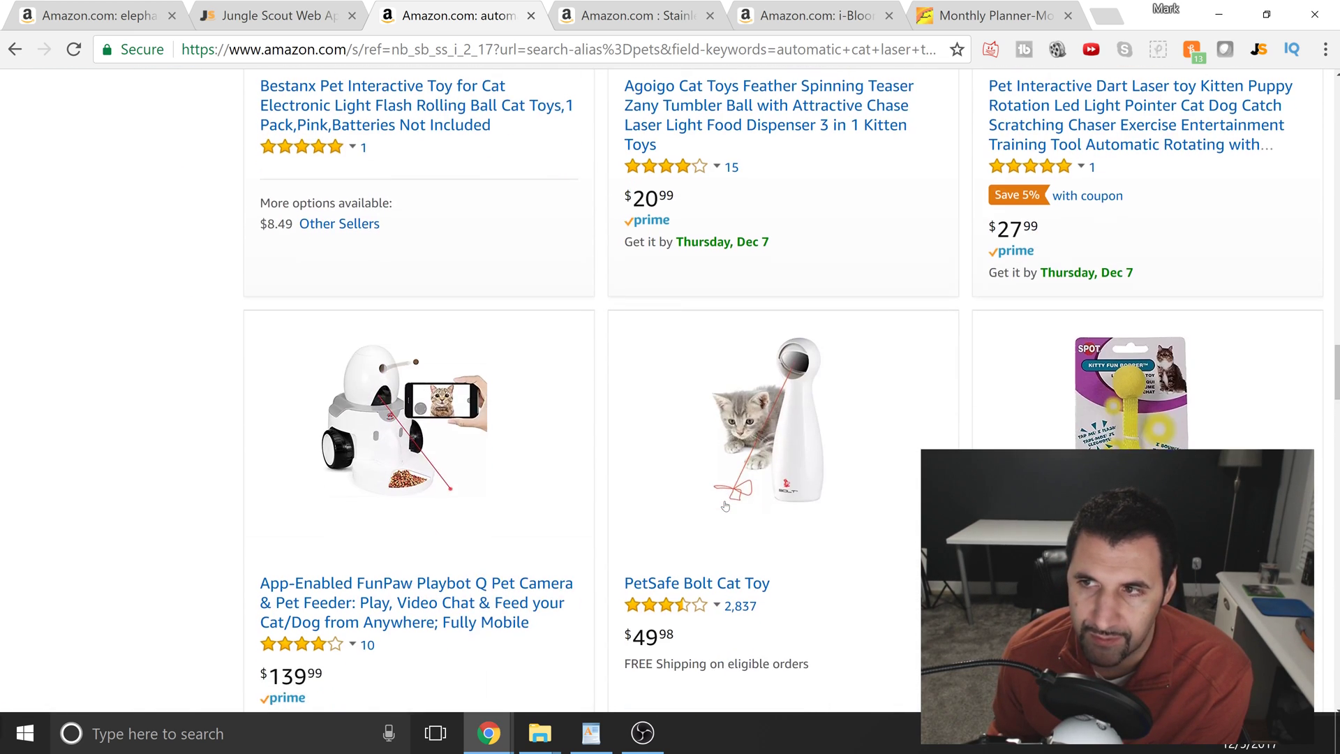
scroll(832, 481, "up", 15)
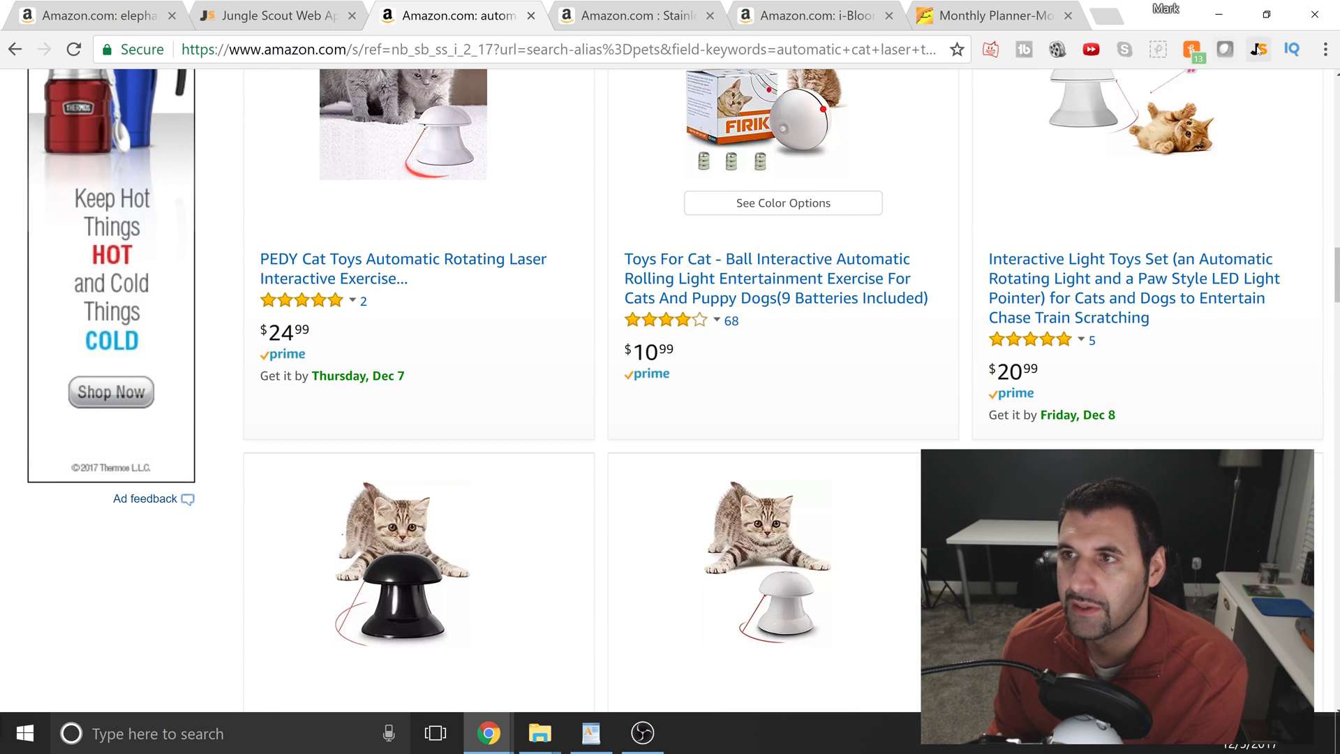
Run the Jungle Scout extension on the cat laser toy results and check the average price and the PetSafe Dart and Playdot competitors.
left_click(1259, 49)
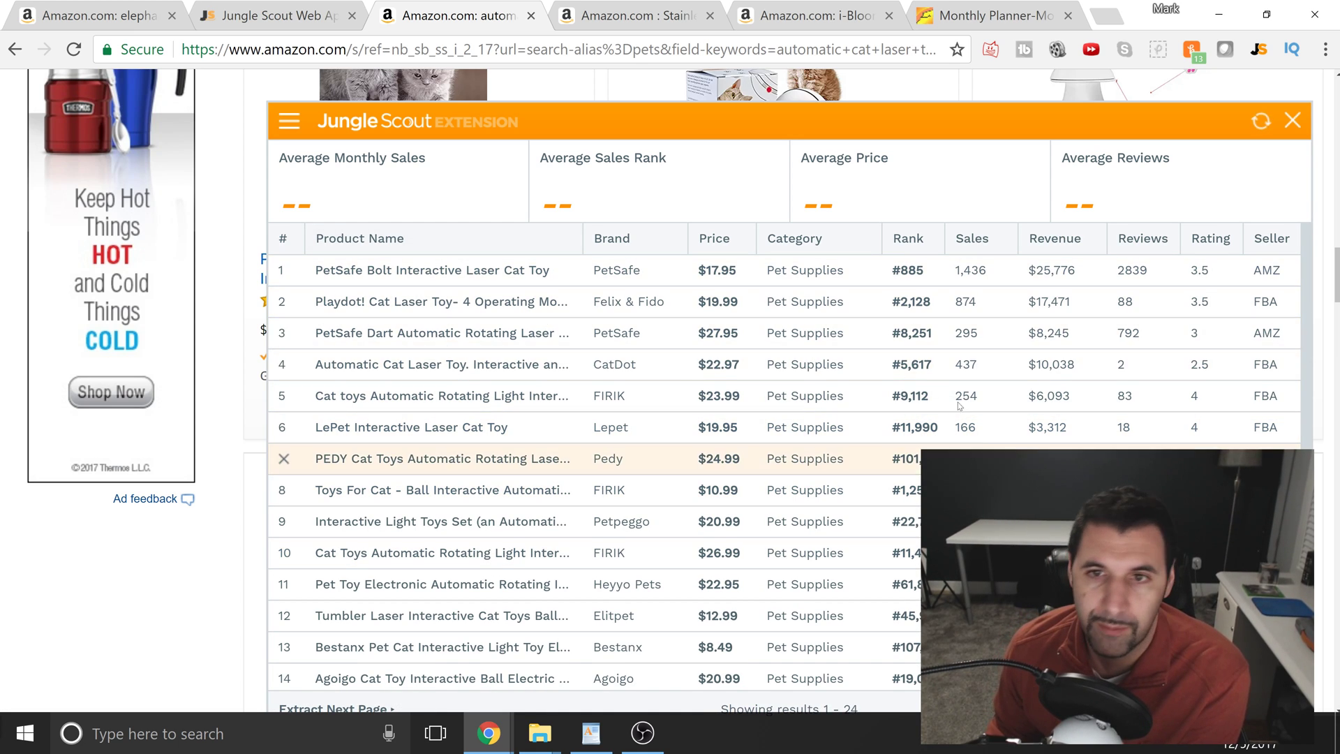
mouse_move(497, 277)
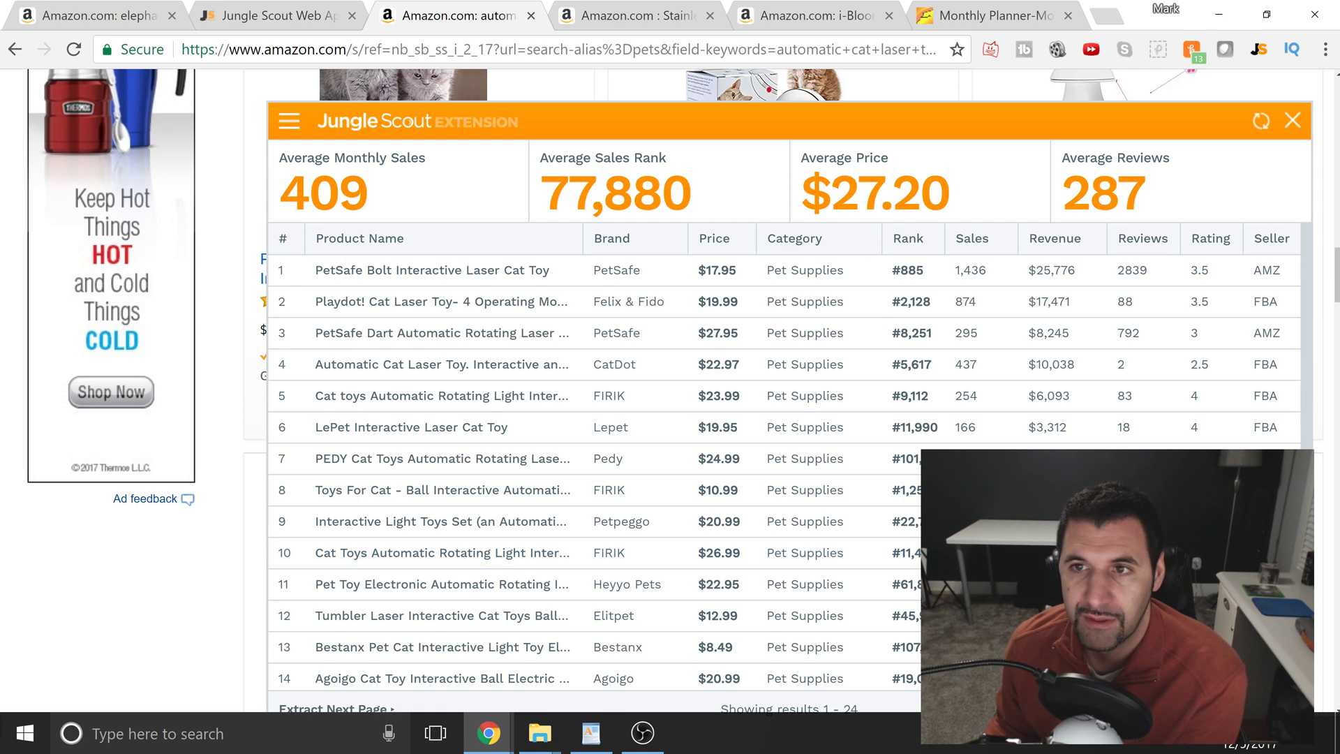
double_click(890, 194)
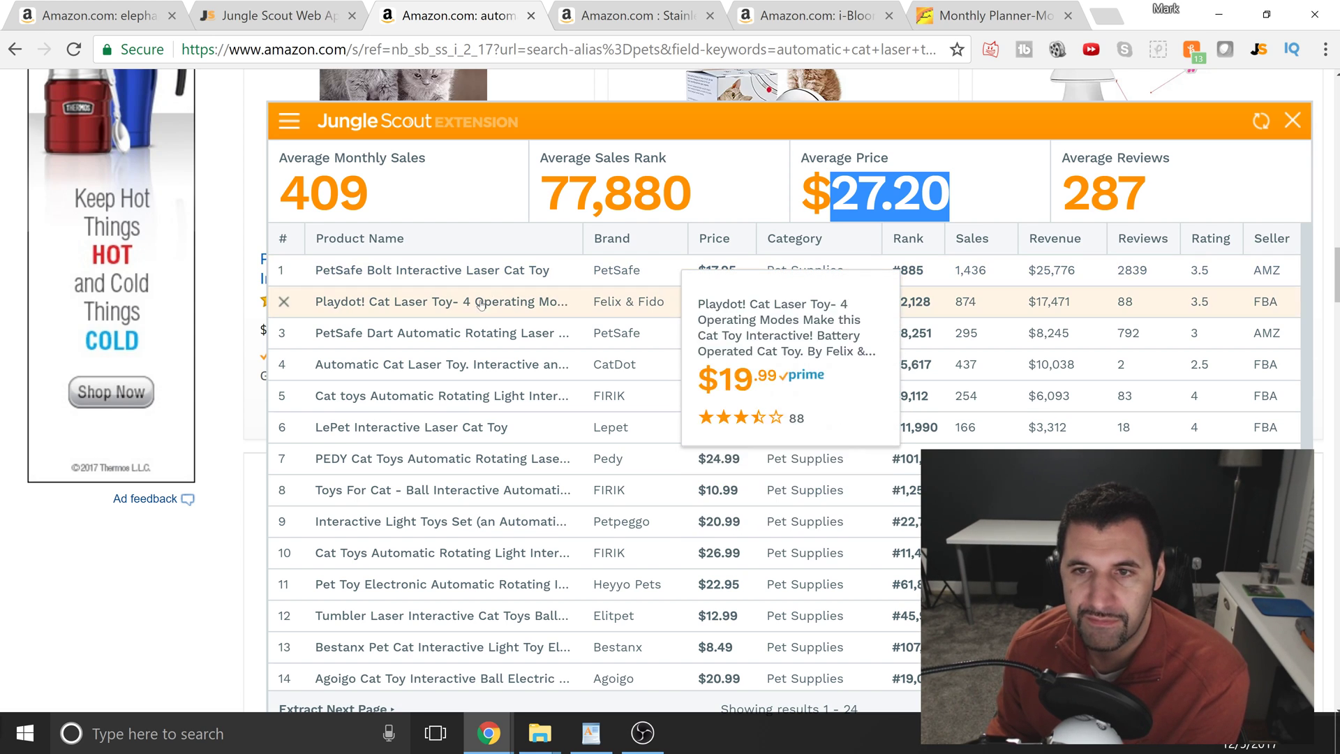
mouse_move(458, 337)
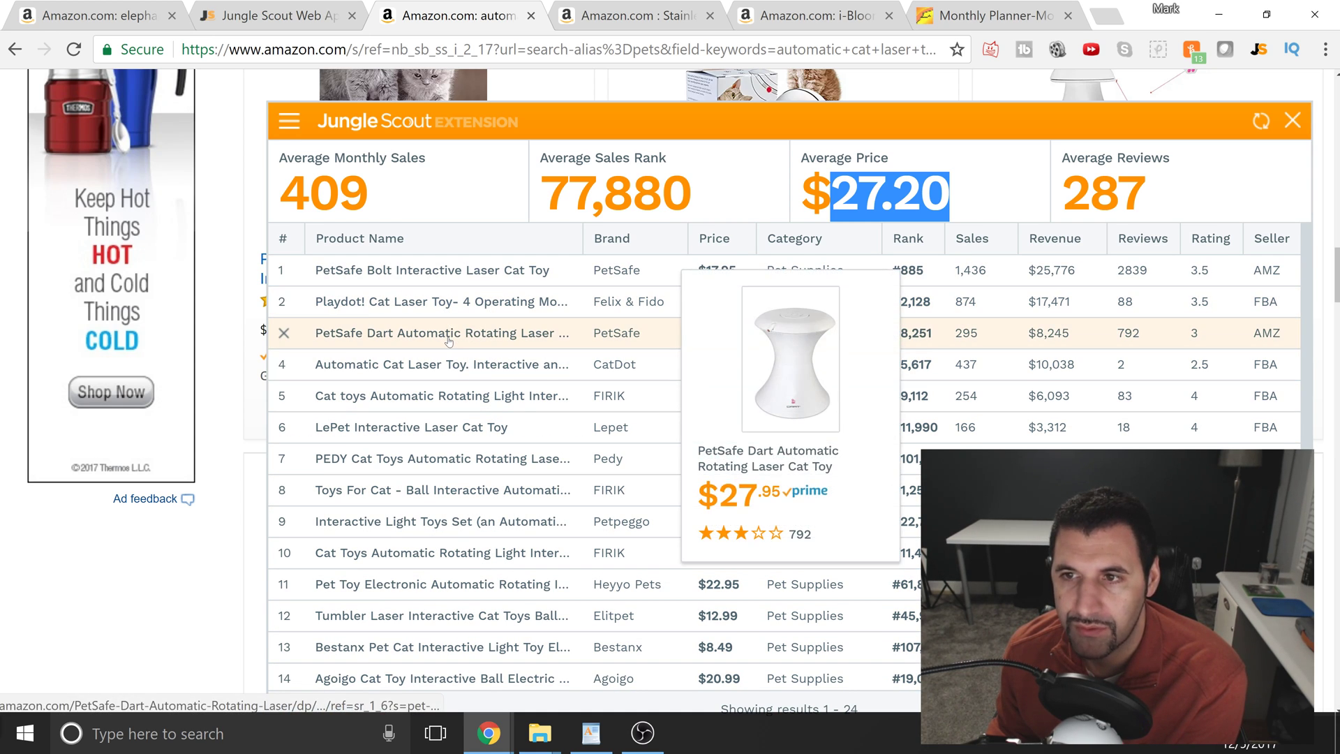
mouse_move(461, 303)
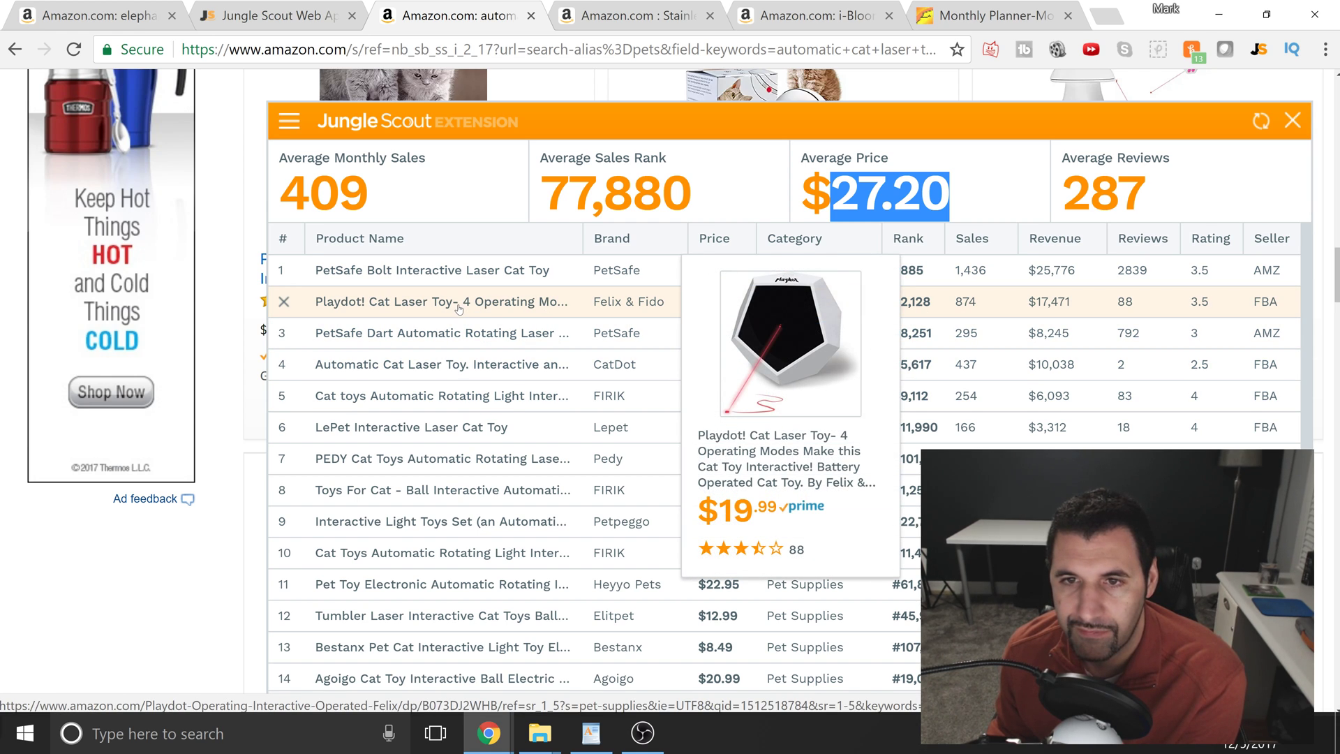
mouse_move(440, 392)
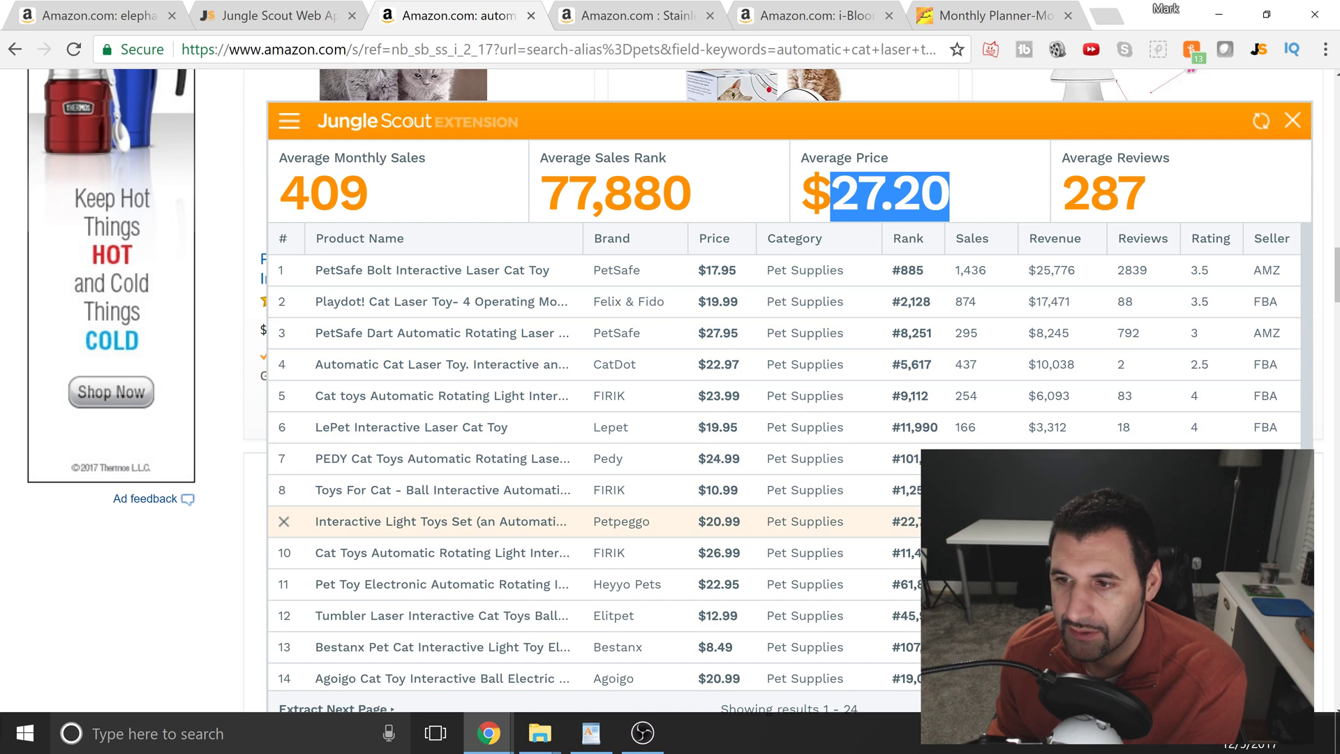
left_click(1107, 339)
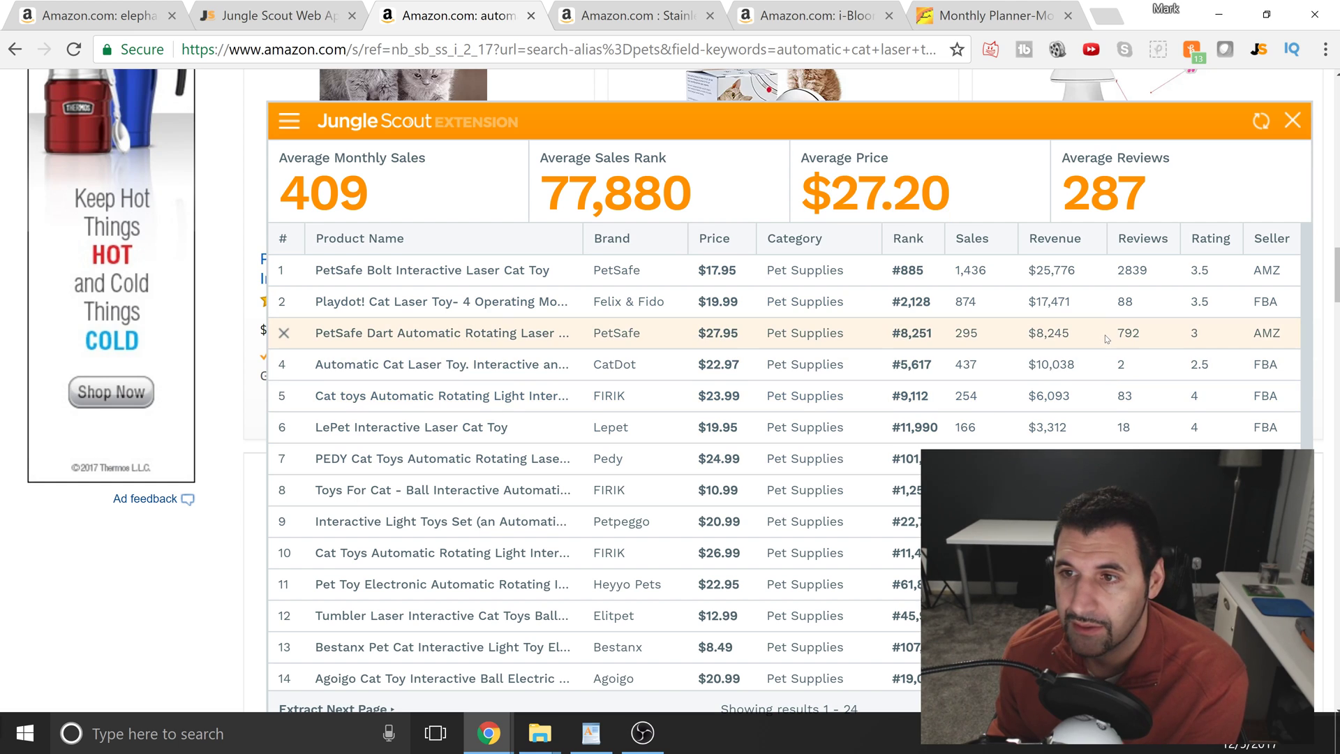
Close the sales overlay and add the CatDot Automatic Cat Laser Toy from the Jungle Scout product database to the product tracker.
left_click(1293, 121)
left_click(343, 13)
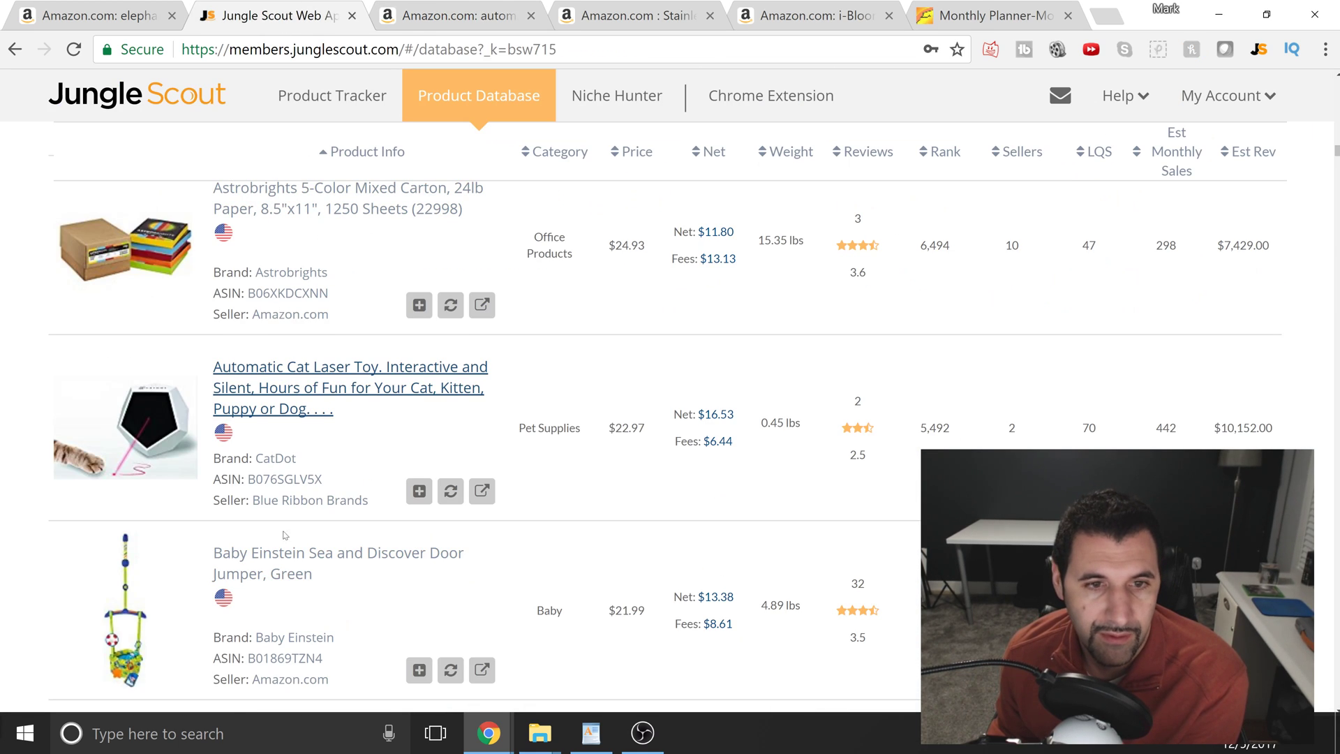
left_click(419, 490)
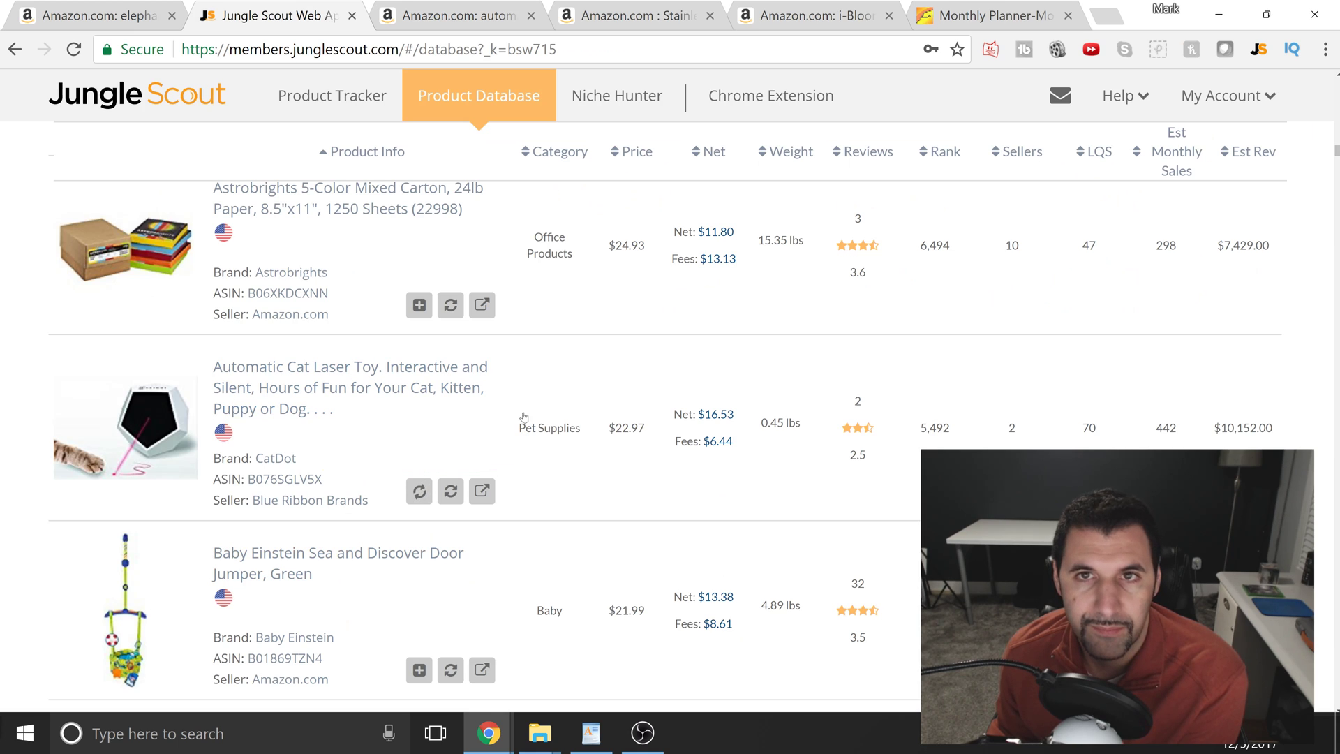
Go to the wind spinner listing and search Garden & Outdoor for its product name, "Stainless Steel Wind Spinner Circle".
left_click(479, 14)
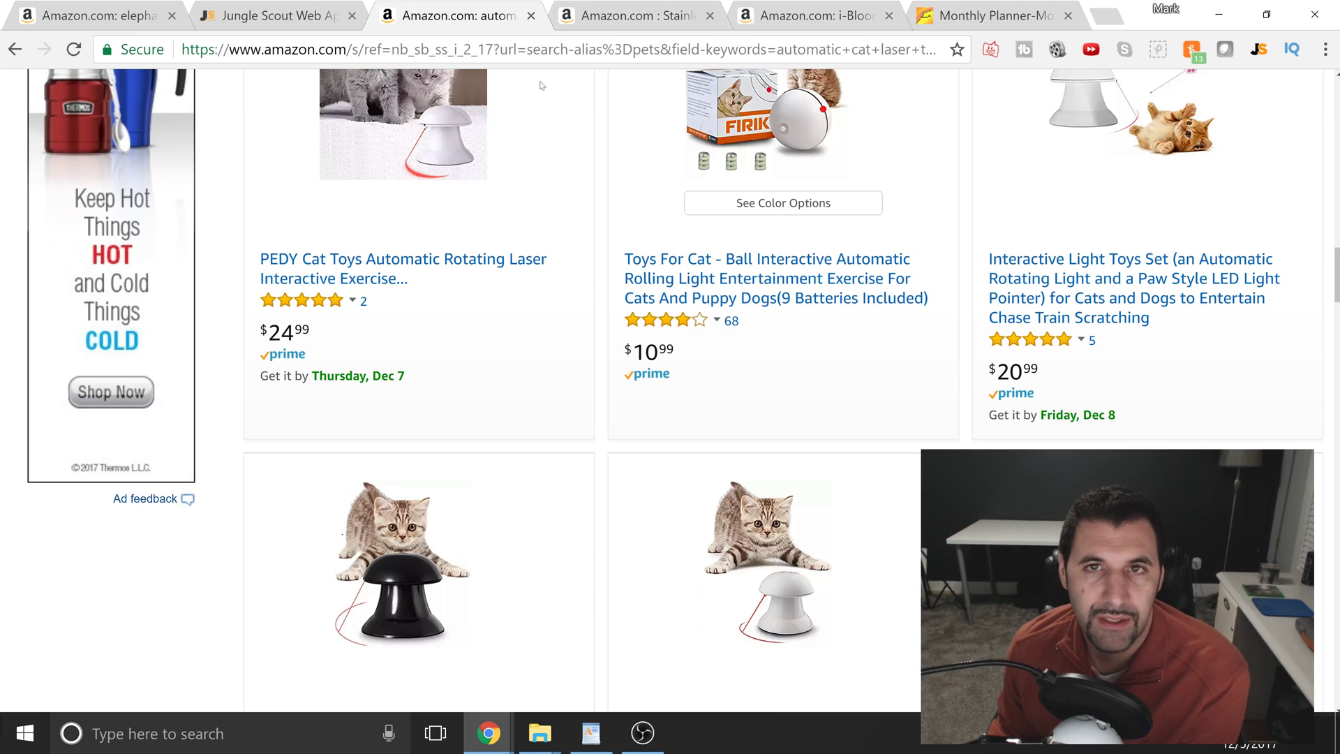
left_click(595, 12)
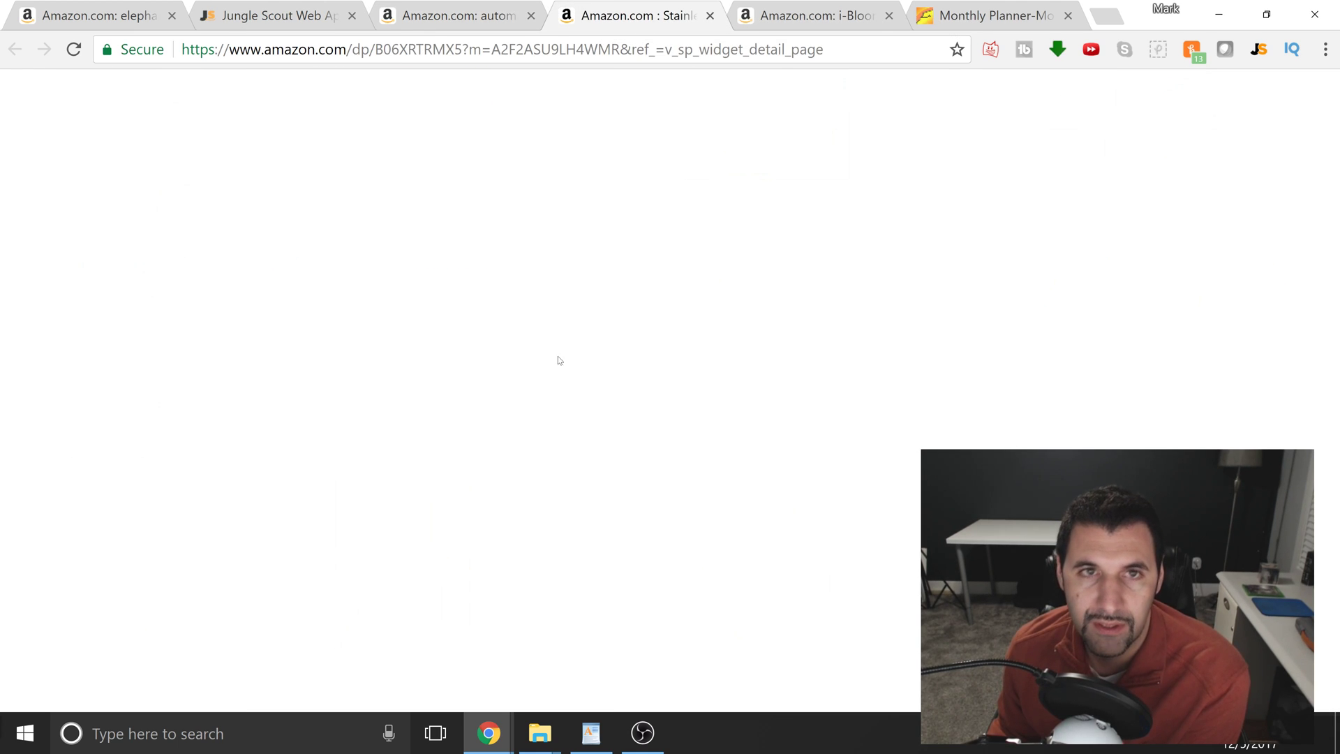
left_click(794, 4)
left_click(620, 13)
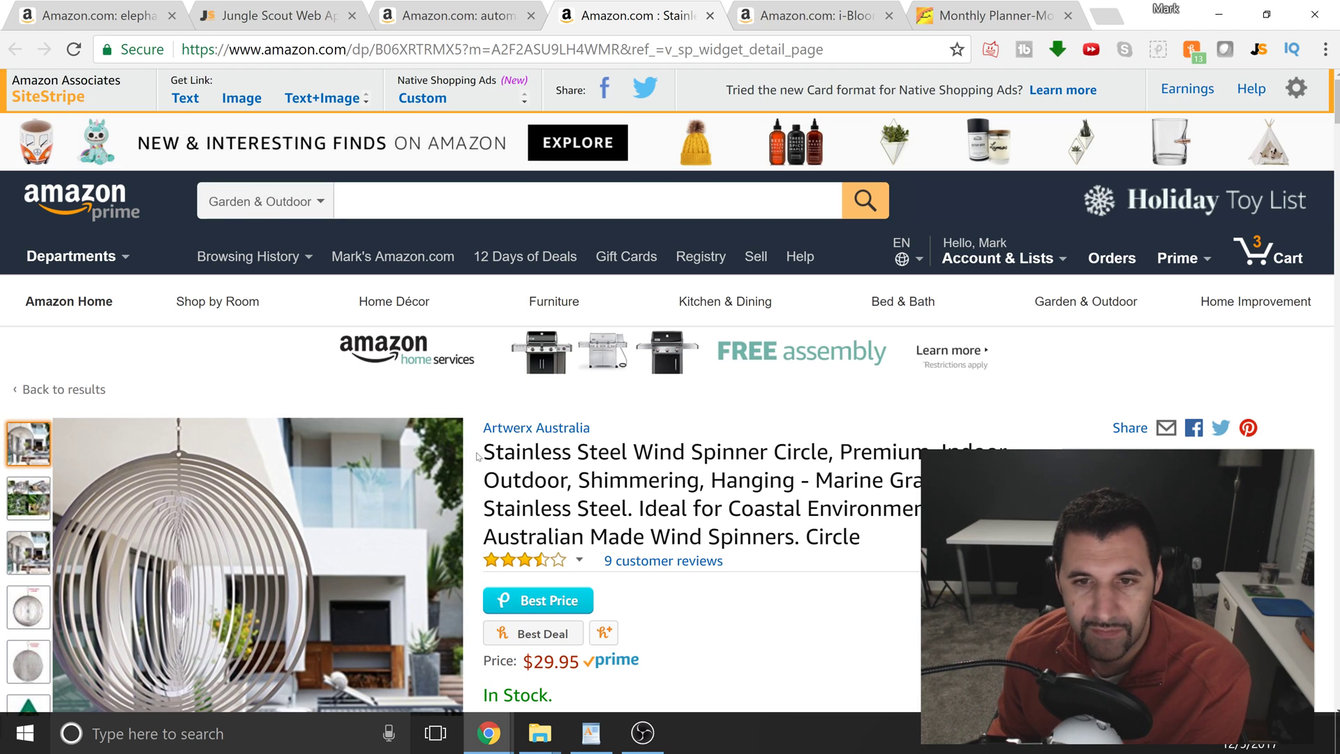
left_click_drag(495, 452, 747, 452)
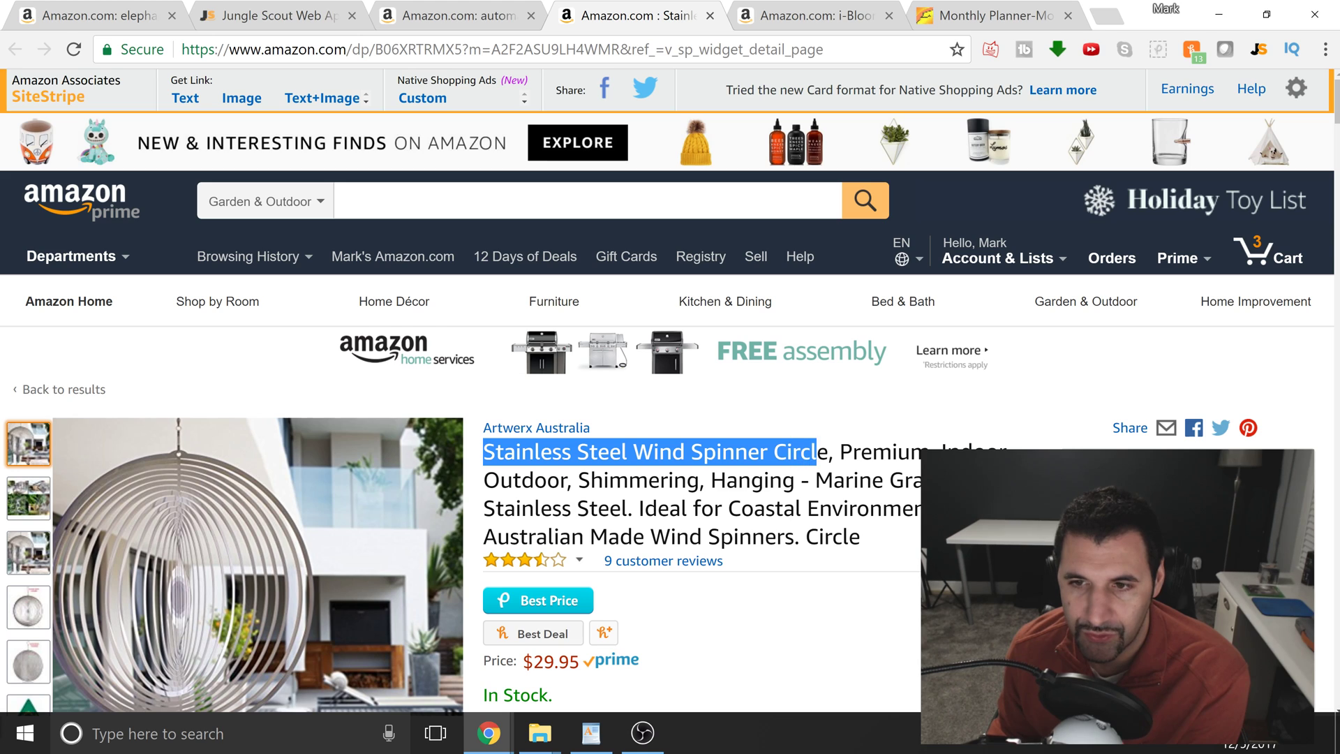
right_click(818, 453)
left_click(853, 468)
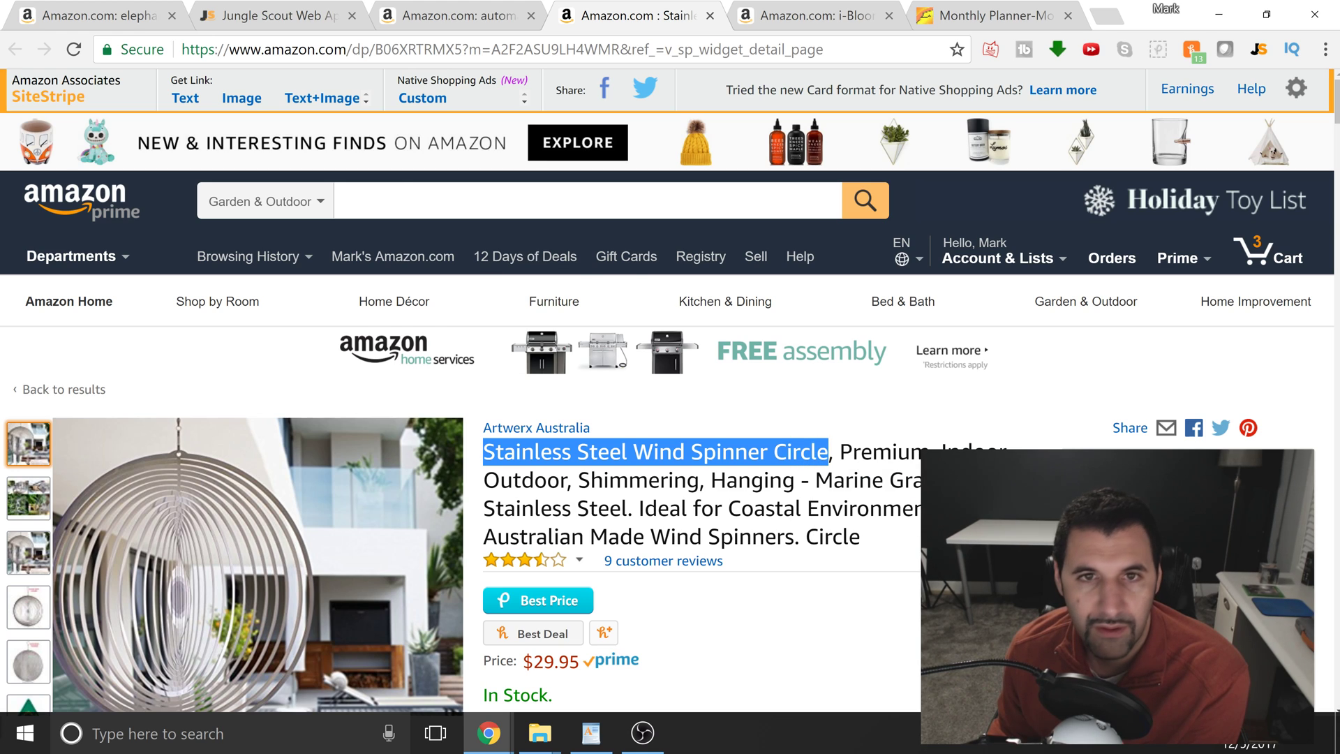
right_click(389, 201)
left_click(455, 333)
key("Return")
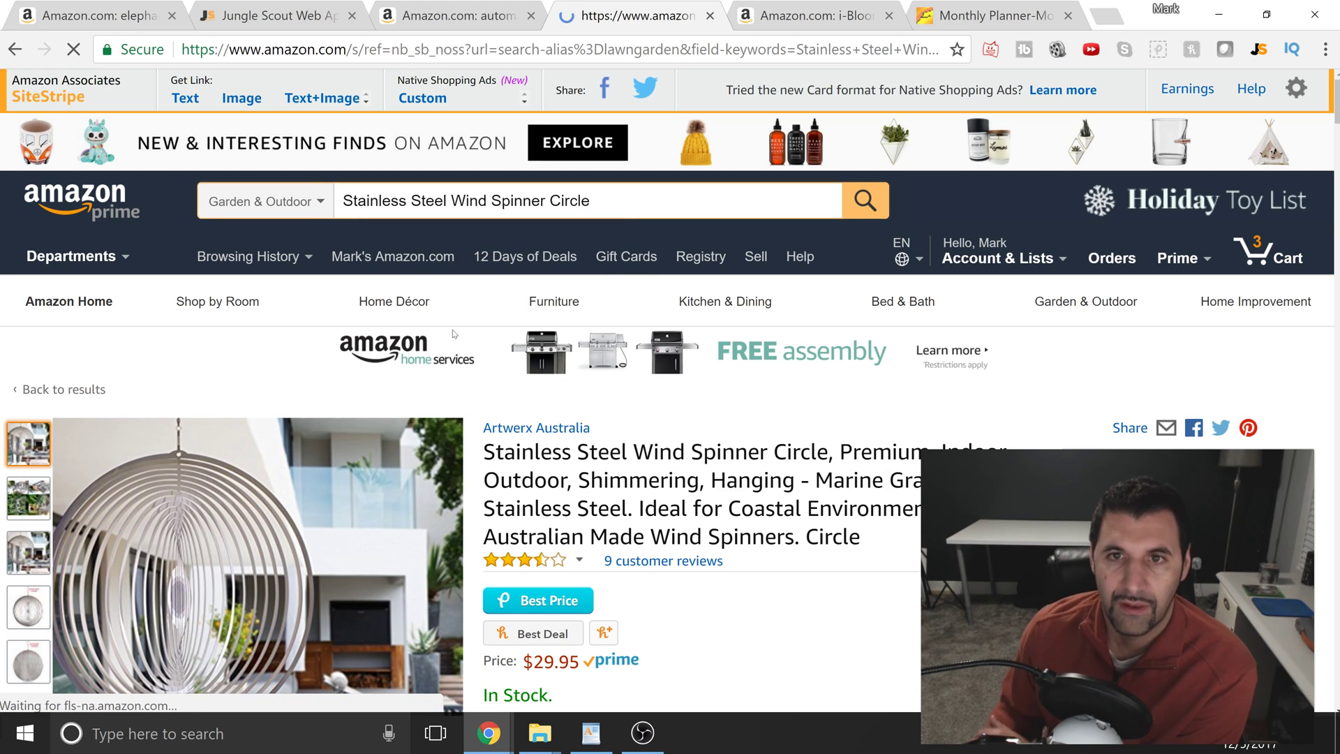
Review the wind spinner search results, check their sales with the Jungle Scout extension, and close that product's tab.
scroll(501, 429, "down", 3)
scroll(501, 430, "down", 6)
scroll(501, 430, "up", 9)
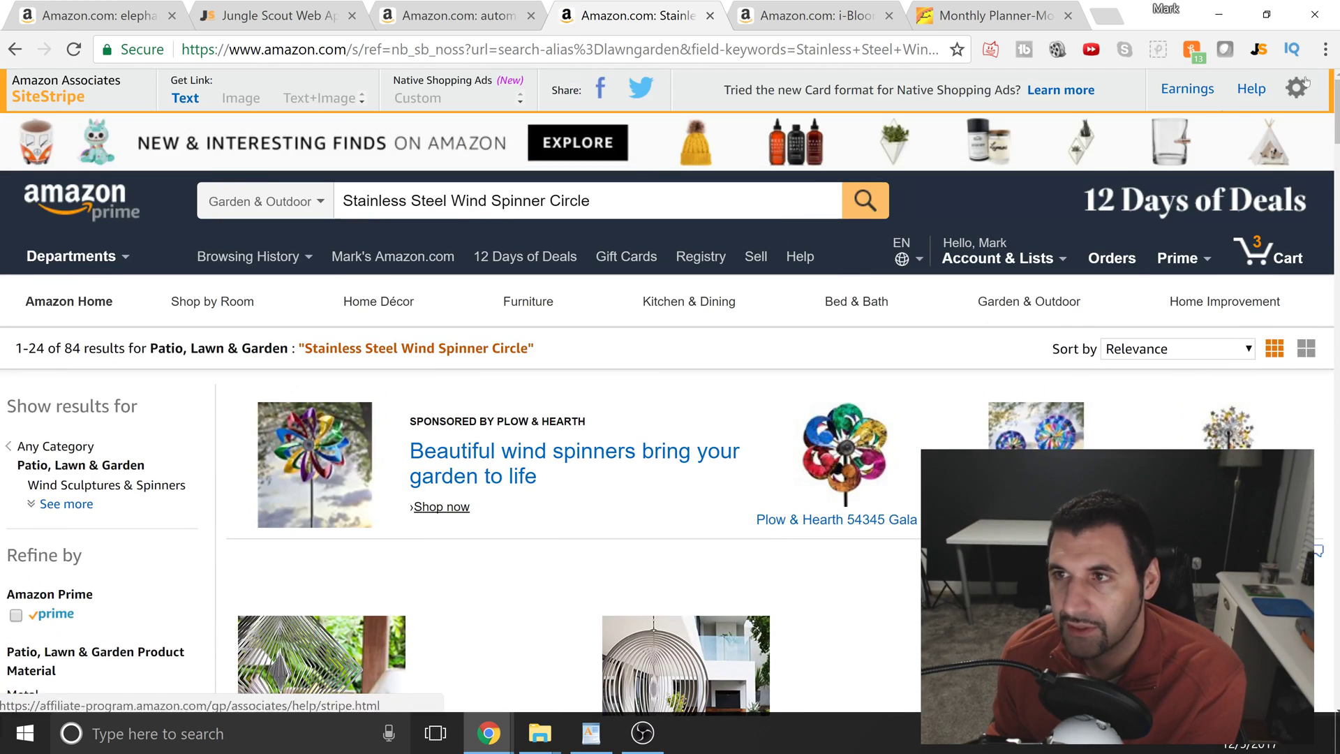
left_click(1258, 49)
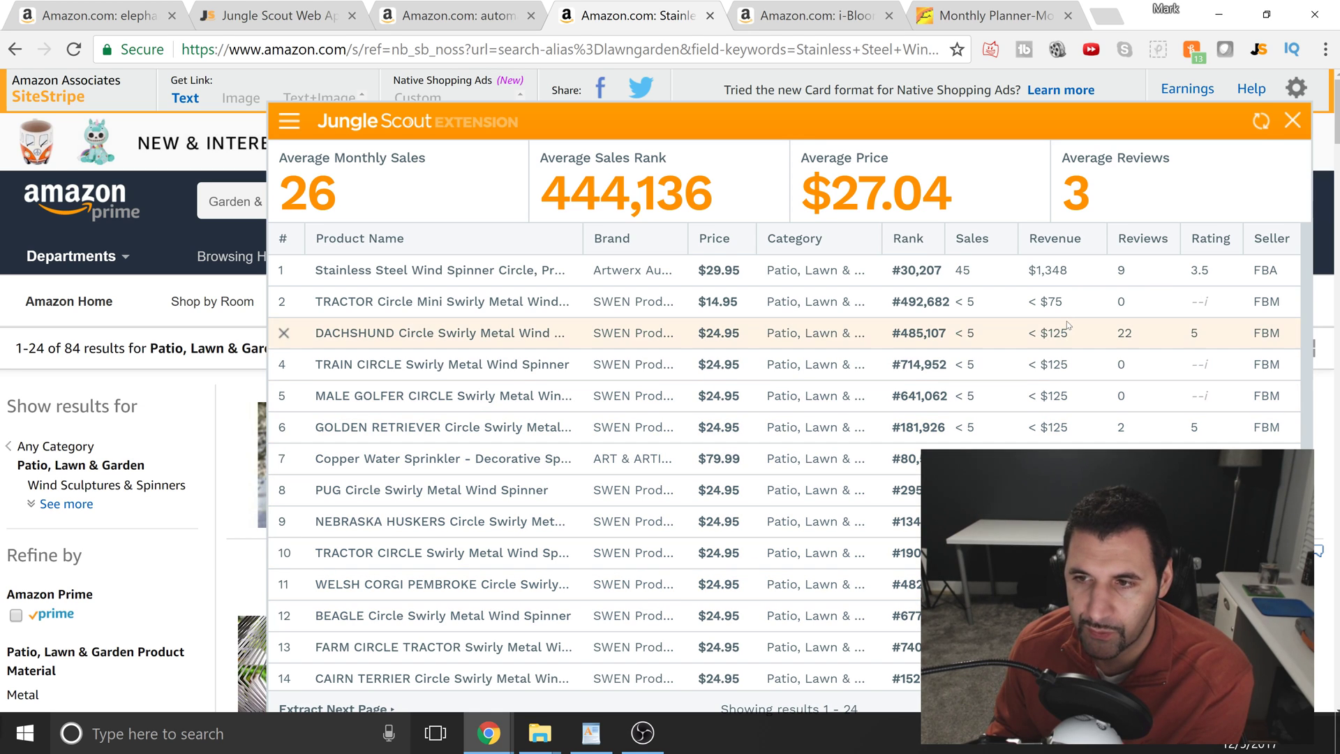
left_click(1293, 121)
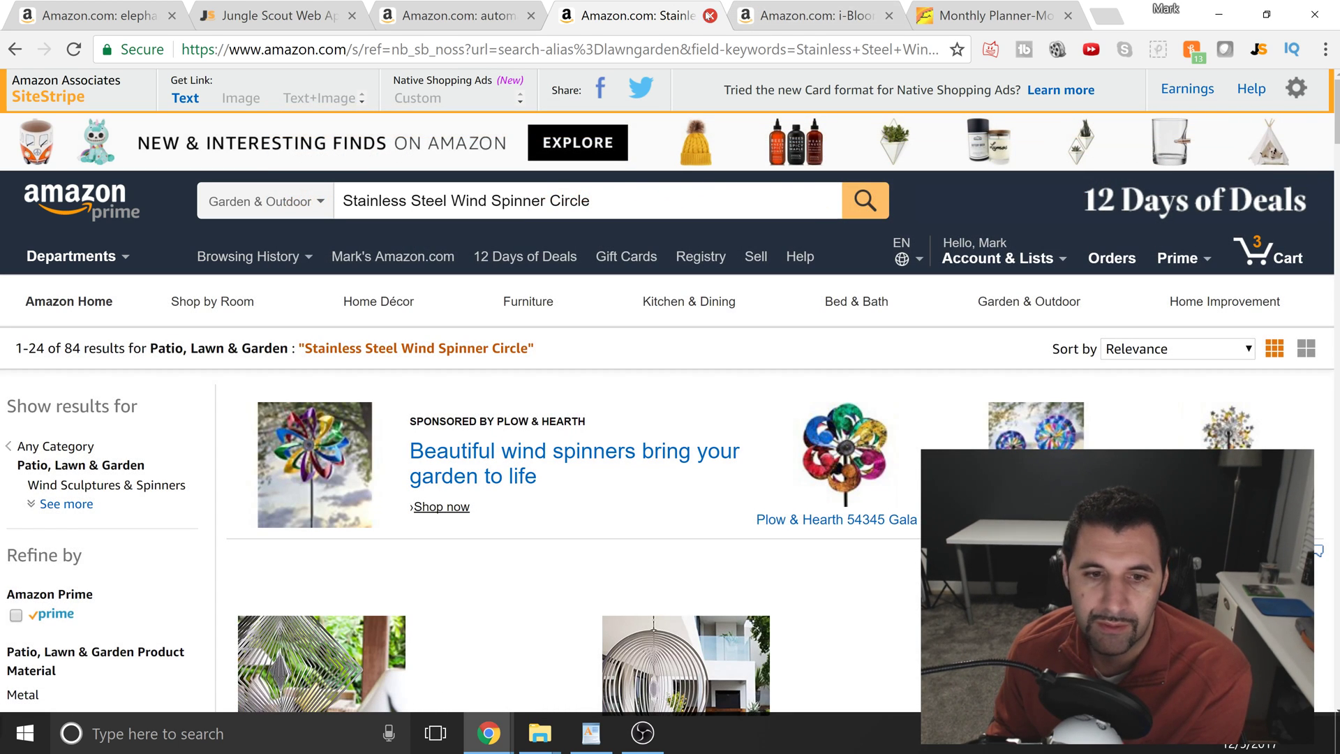
left_click(710, 15)
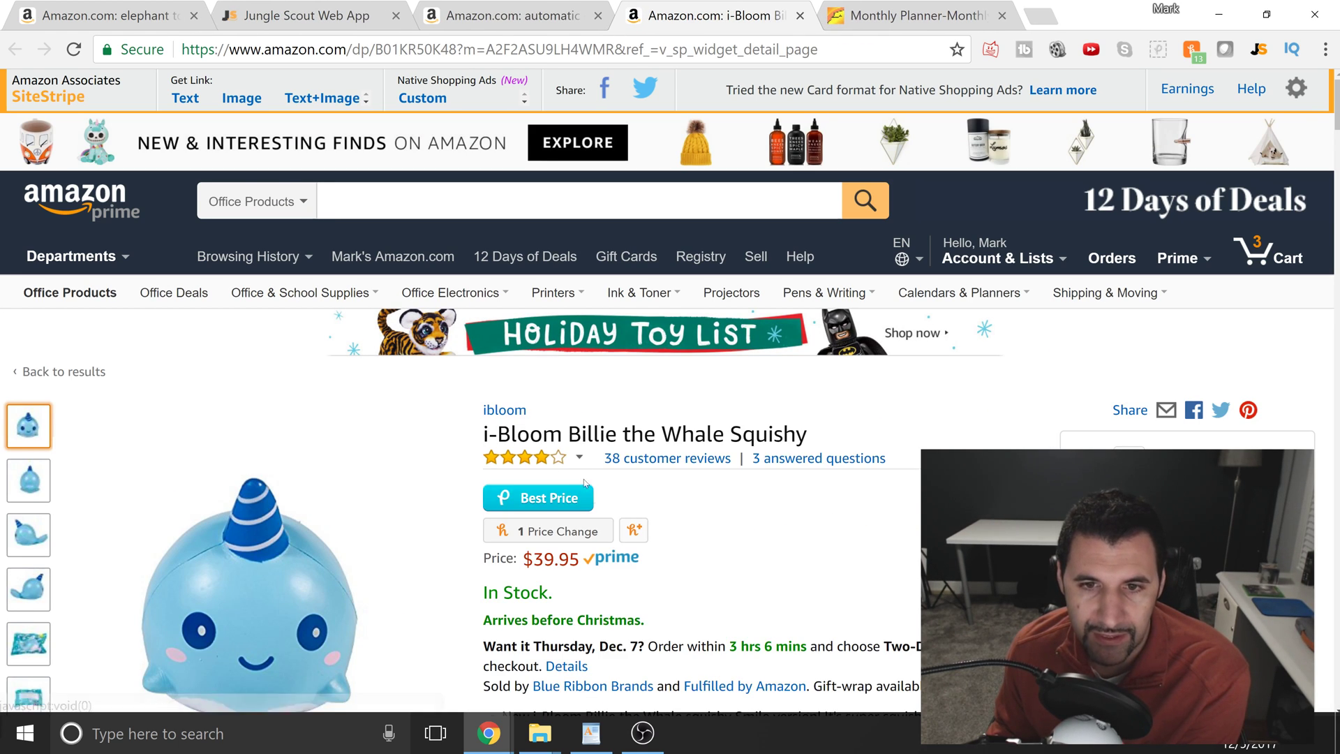
Read the whale squishy listing's details and search Office Products for its title, "i-Bloom Billie the Whale Squishy".
scroll(636, 520, "down", 3)
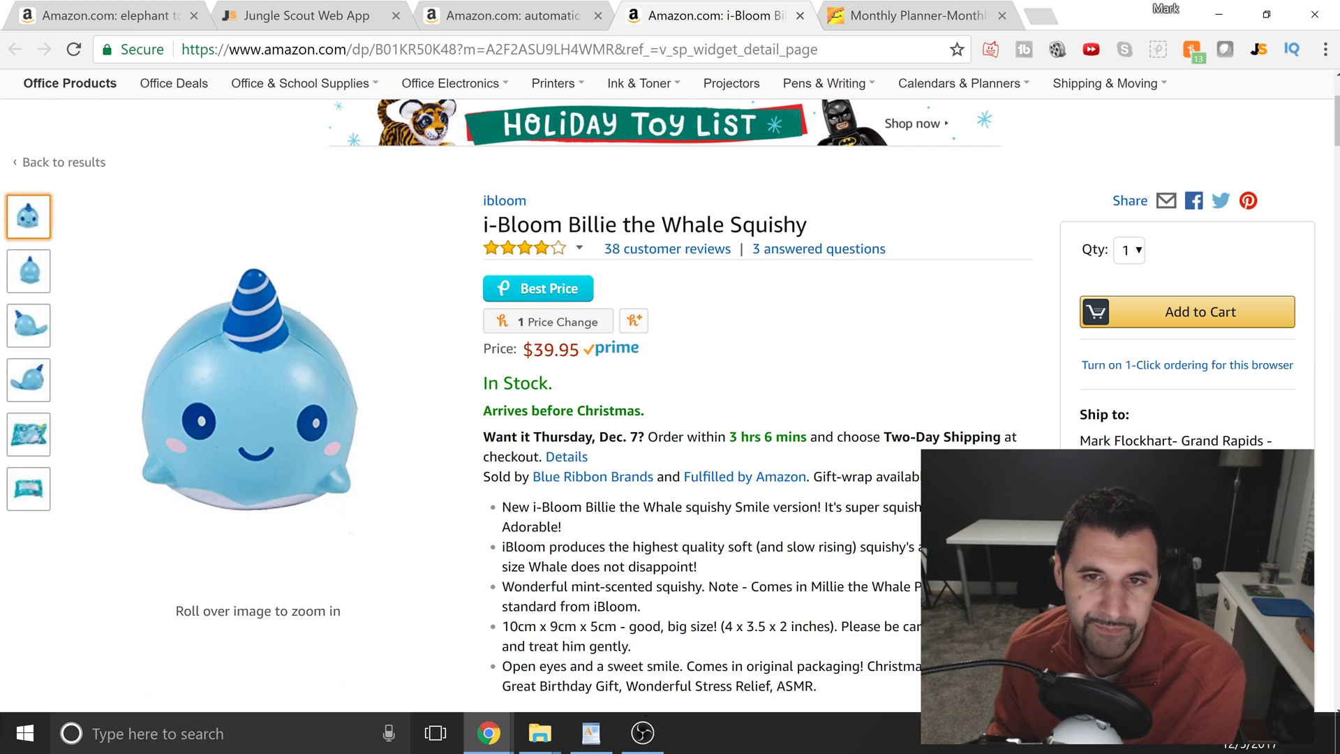
scroll(625, 462, "down", 3)
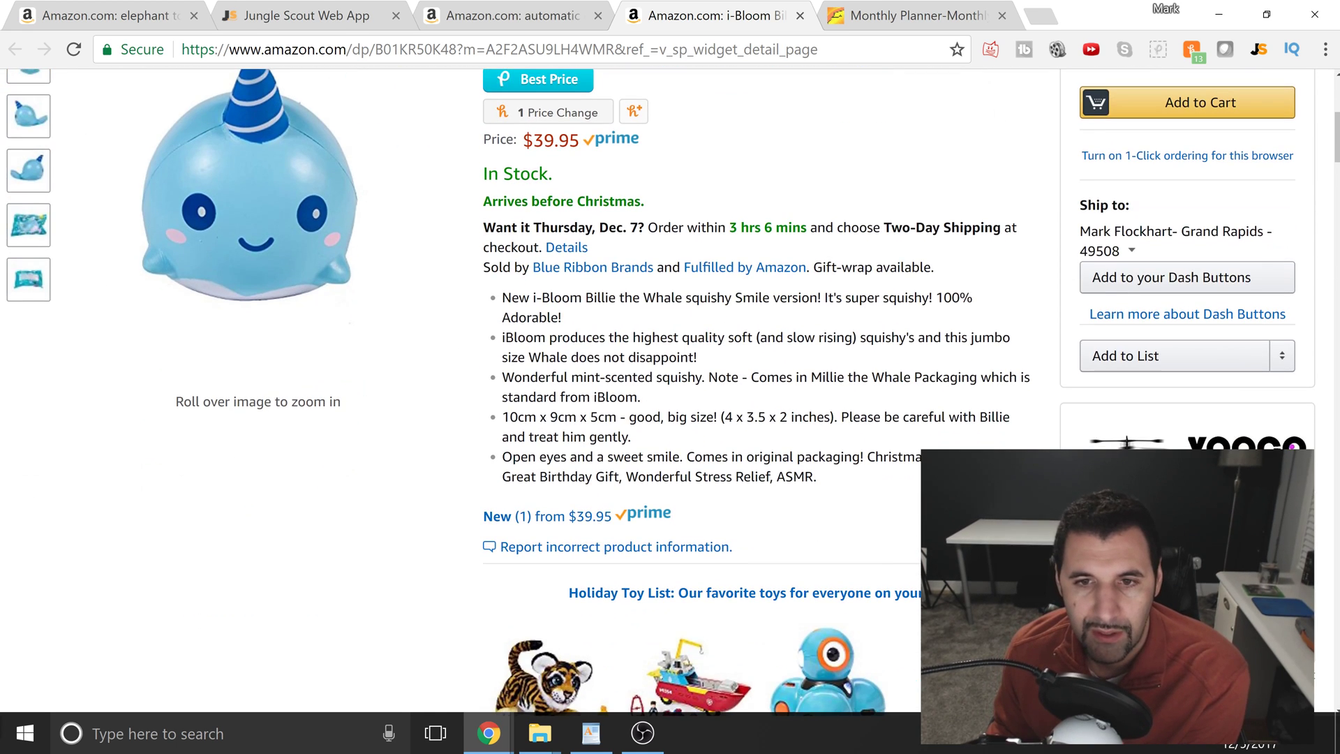
scroll(384, 377, "up", 6)
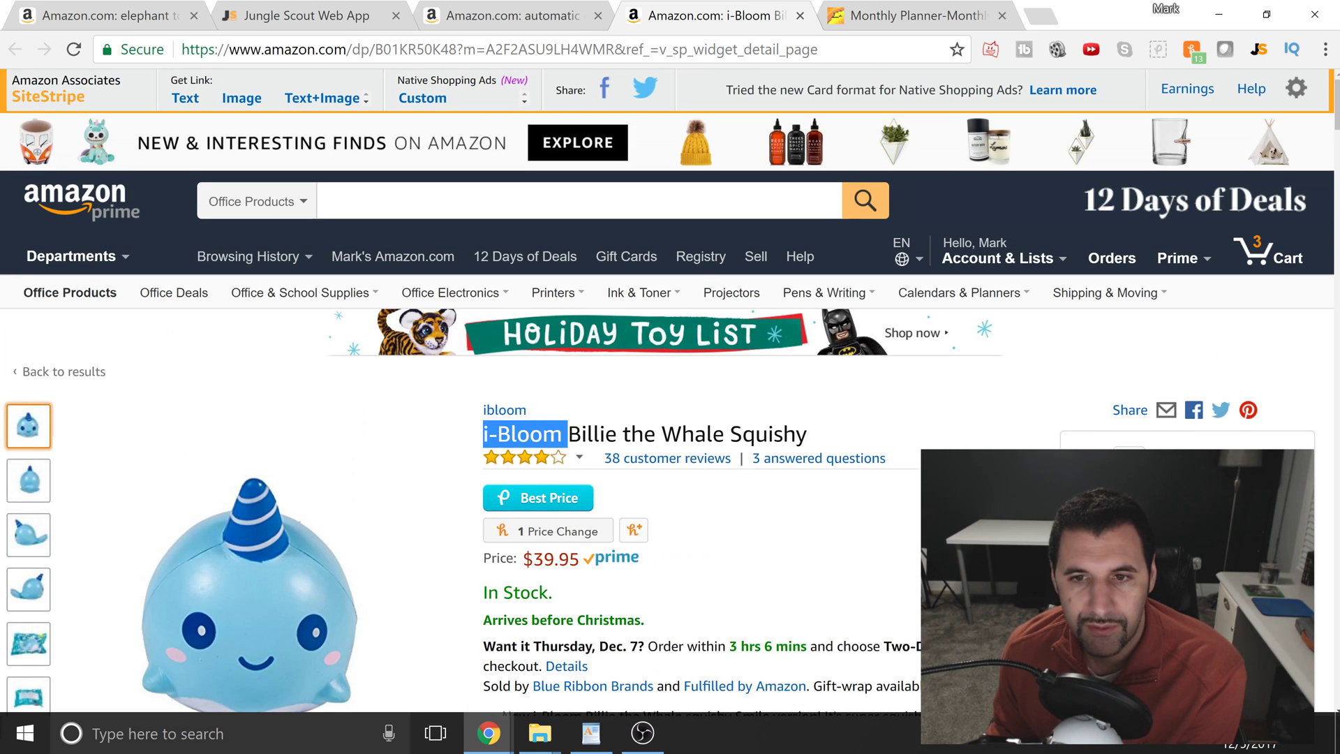
left_click_drag(561, 434, 730, 434)
right_click(848, 438)
left_click(866, 453)
right_click(363, 195)
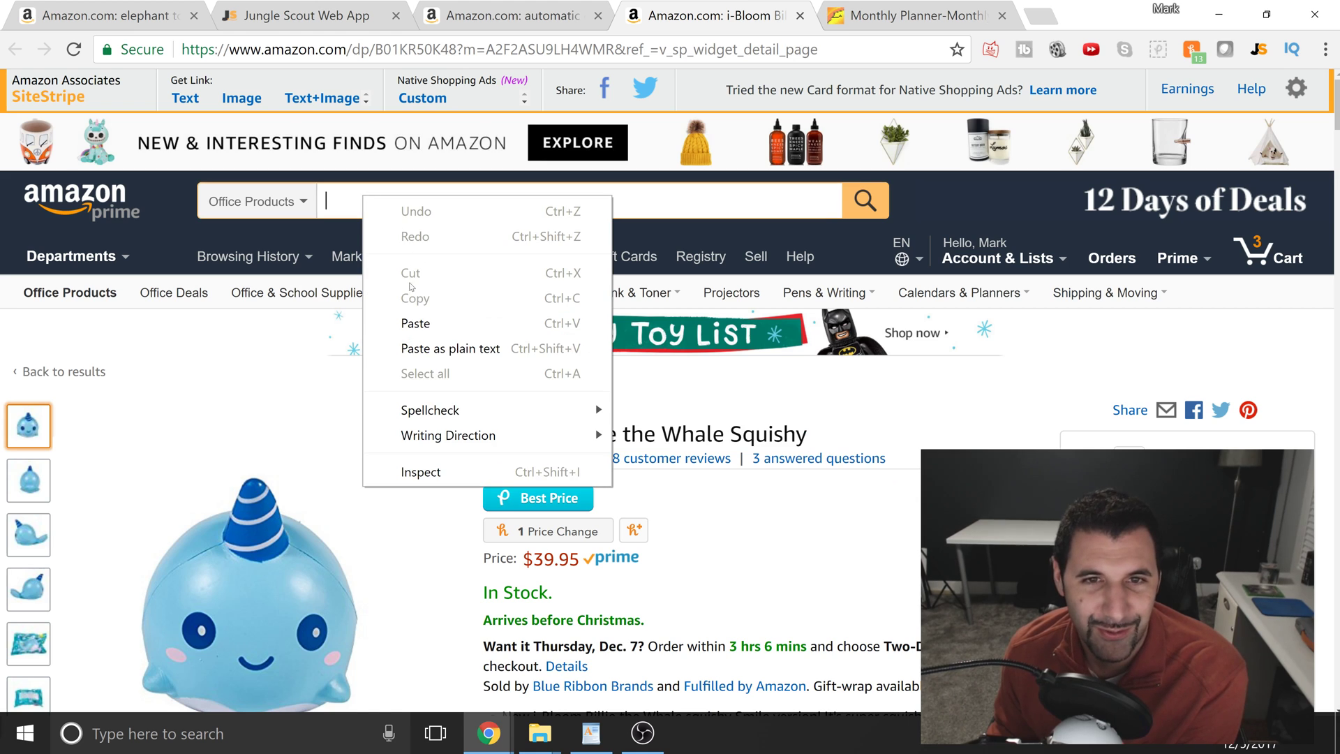
left_click(413, 241)
key("Return")
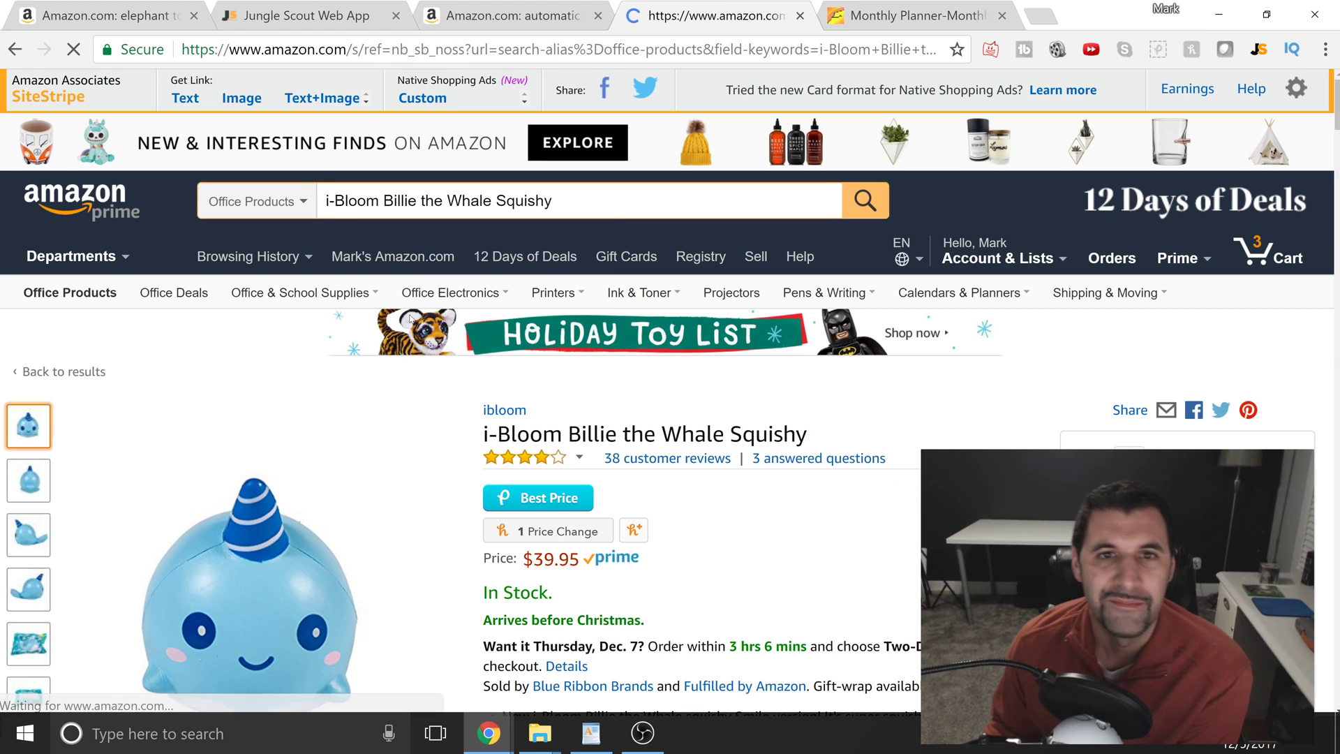
Compare the whale squishies in the search results by price, rating and similarity, including the "Inspired by your views" items.
scroll(503, 377, "down", 12)
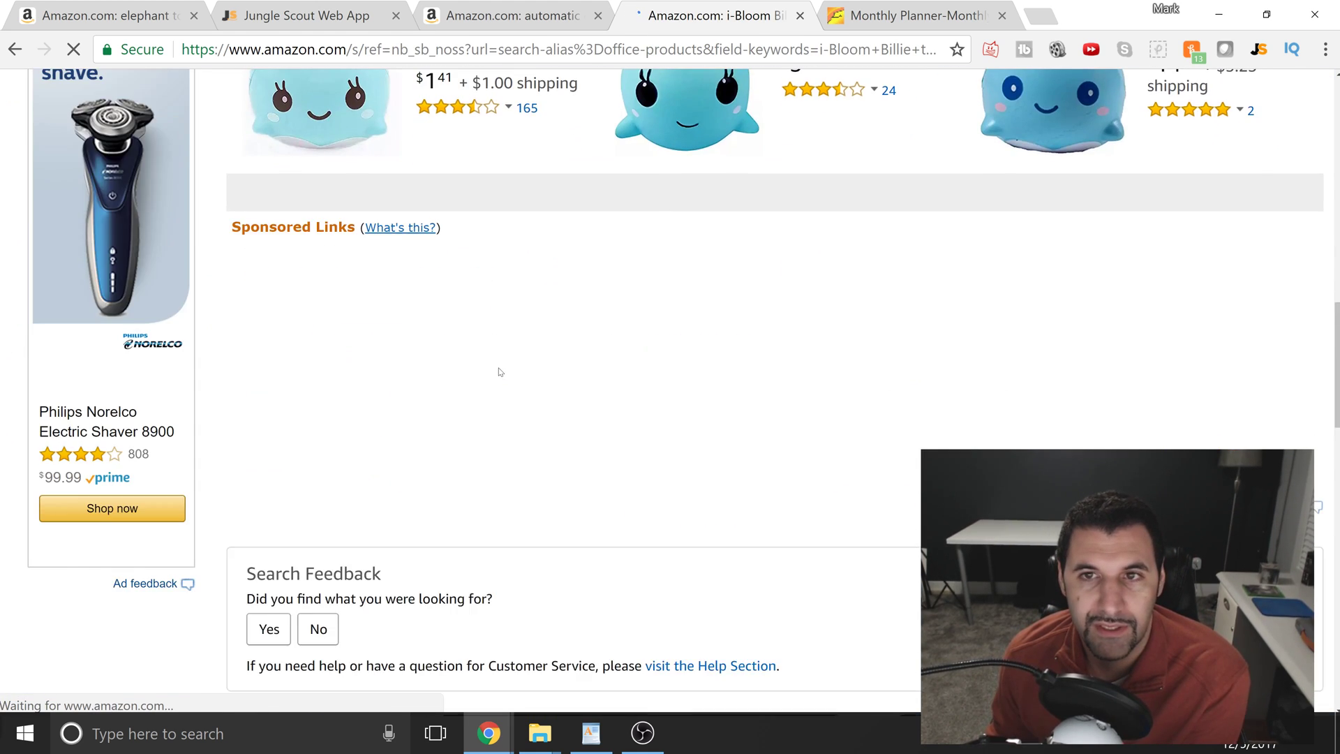
scroll(688, 397, "up", 3)
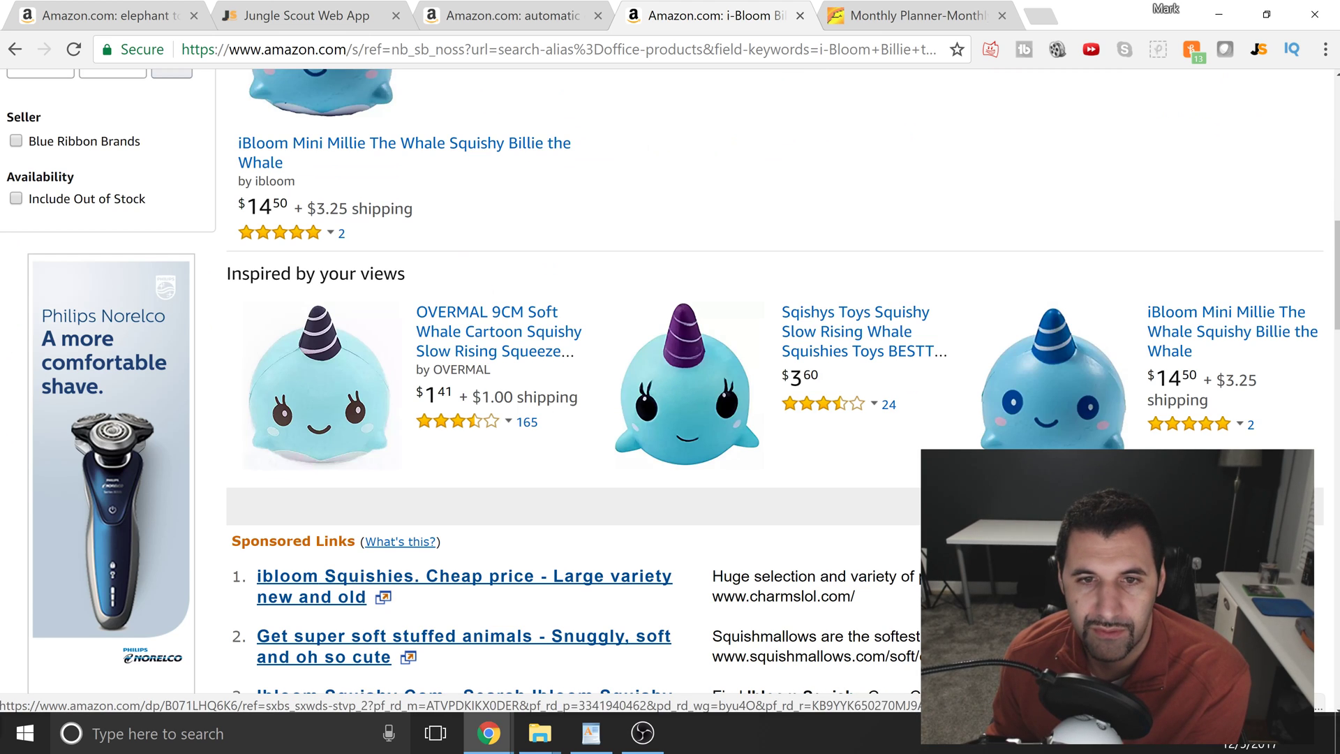
scroll(628, 383, "up", 7)
scroll(534, 374, "up", 2)
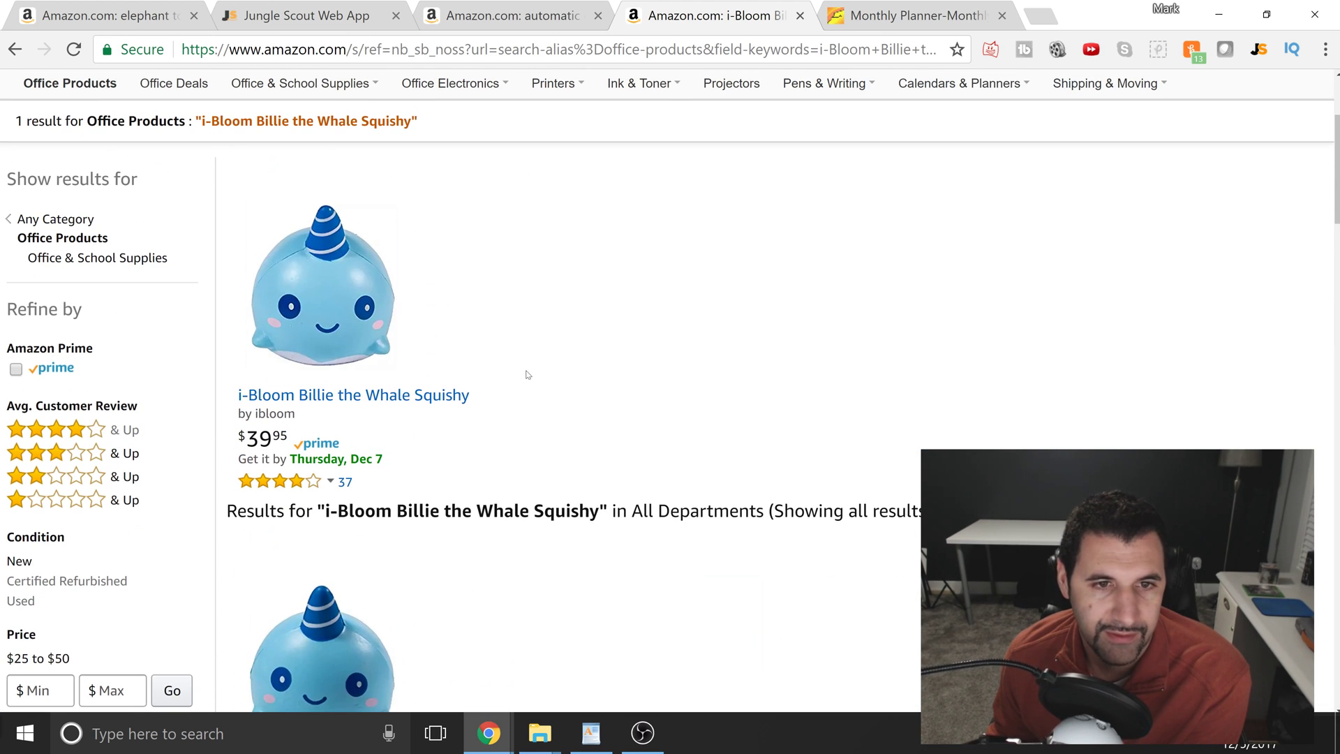
scroll(284, 311, "down", 6)
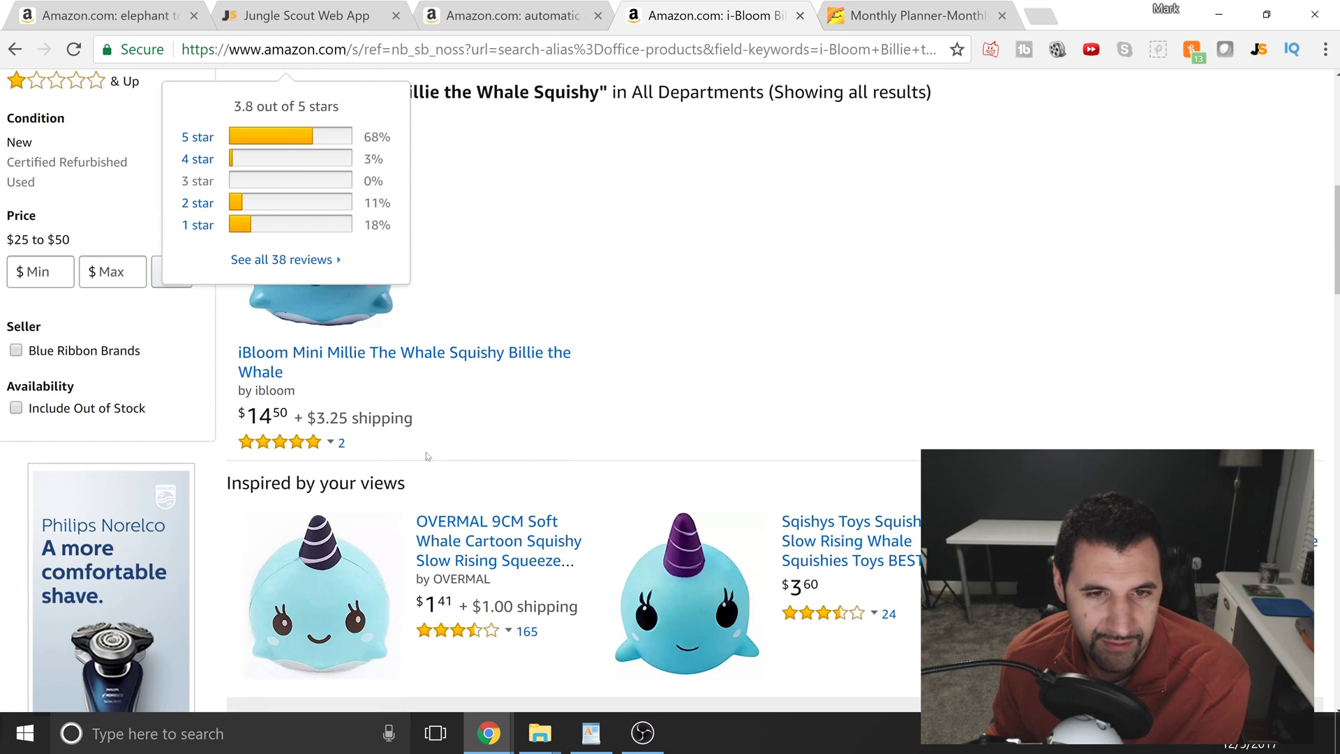
scroll(285, 310, "up", 5)
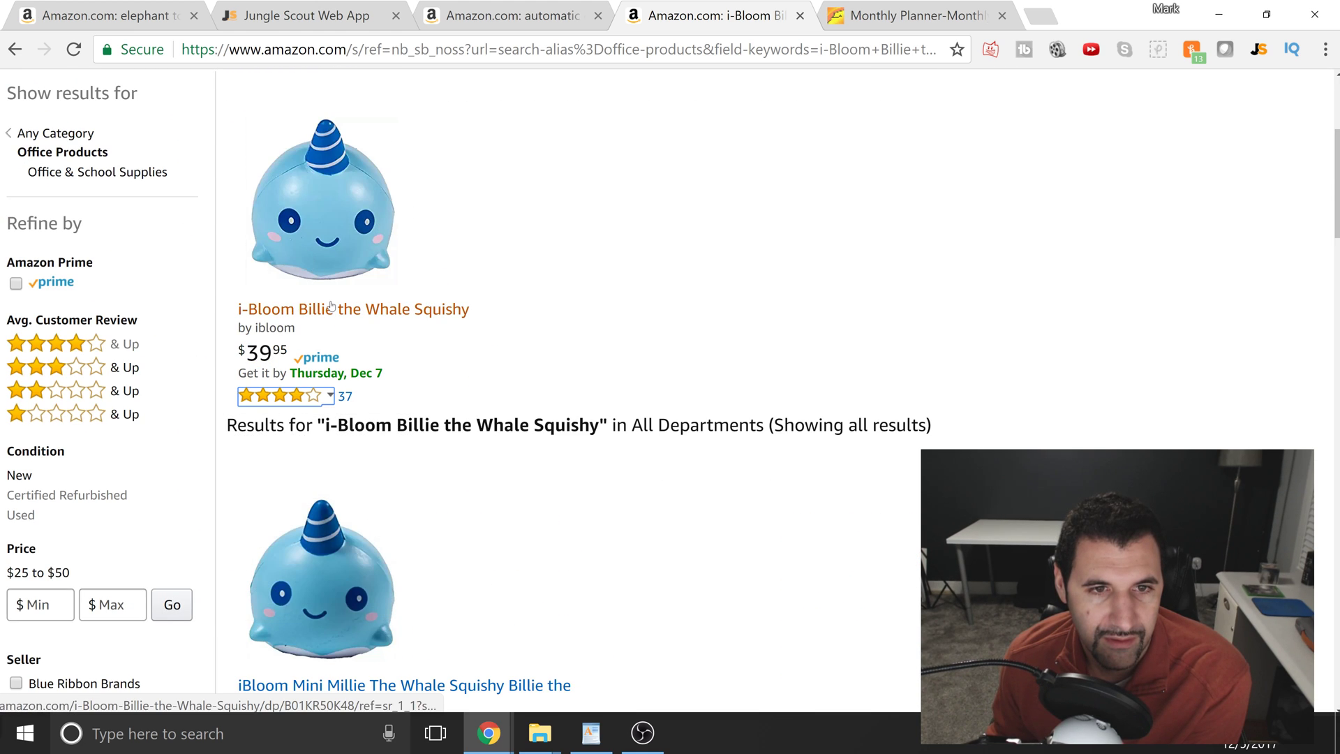
Run the Jungle Scout extension on the squishy results and compare the Billie and Mini Millie products' sales and previews.
scroll(657, 338, "up", 5)
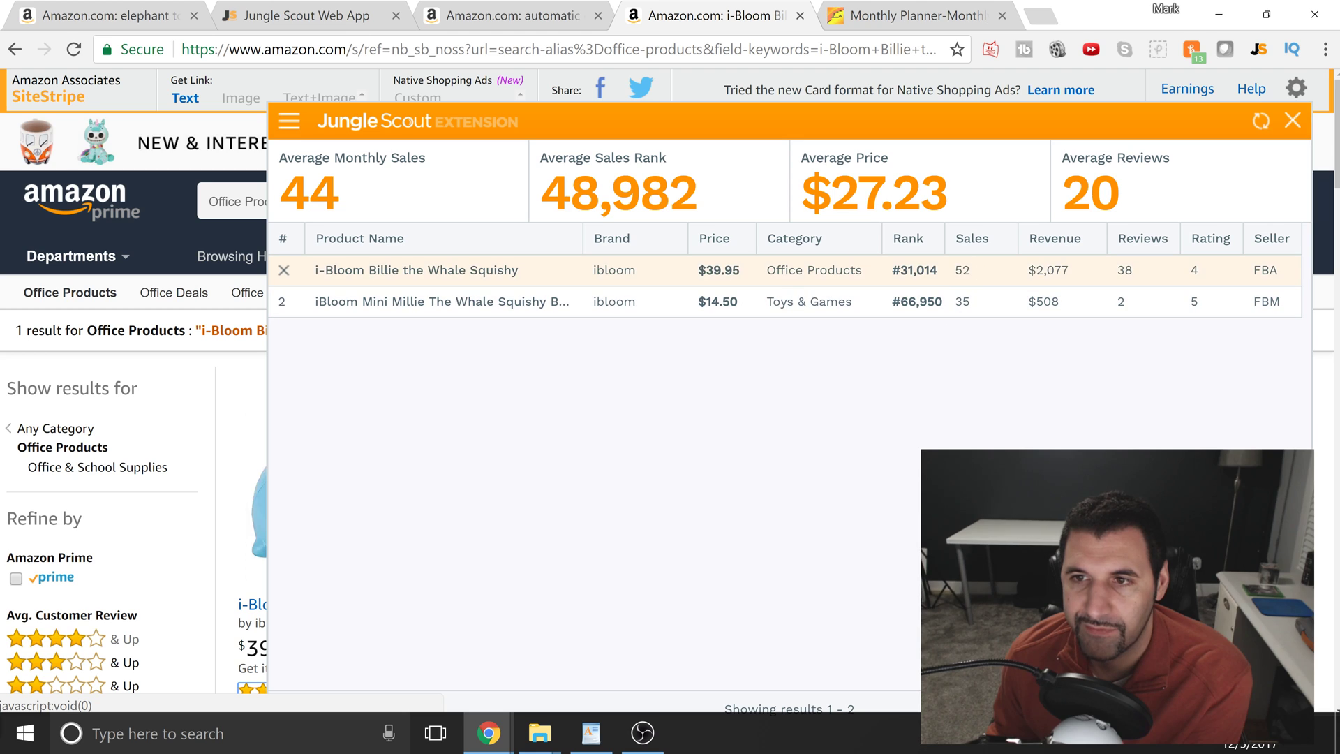
mouse_move(586, 283)
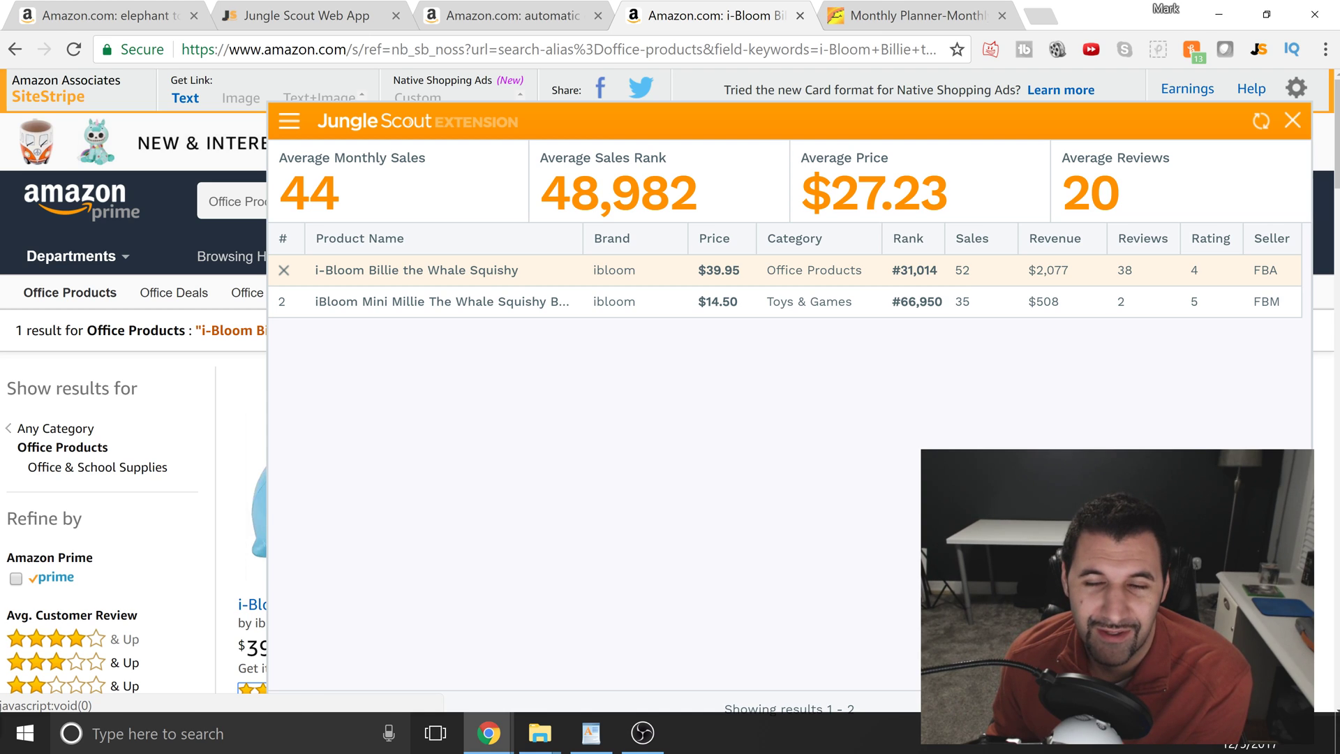
mouse_move(440, 271)
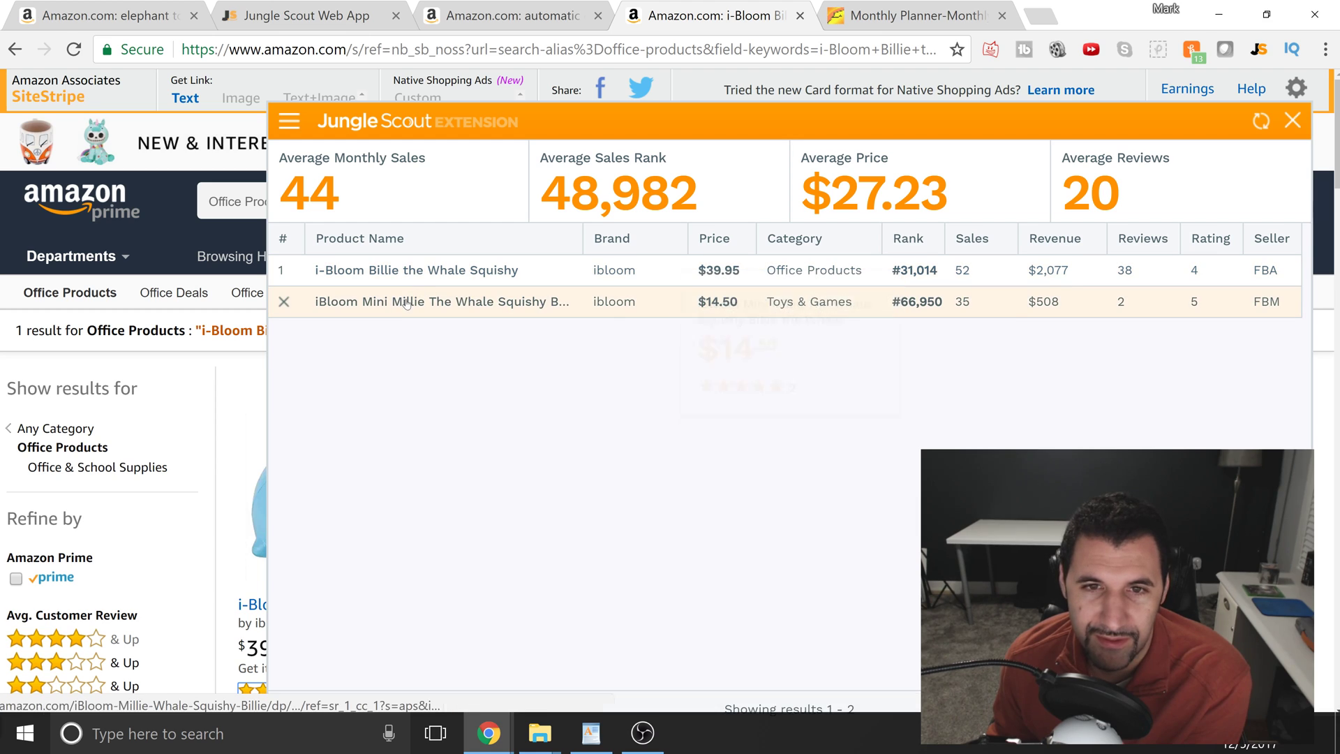
mouse_move(407, 303)
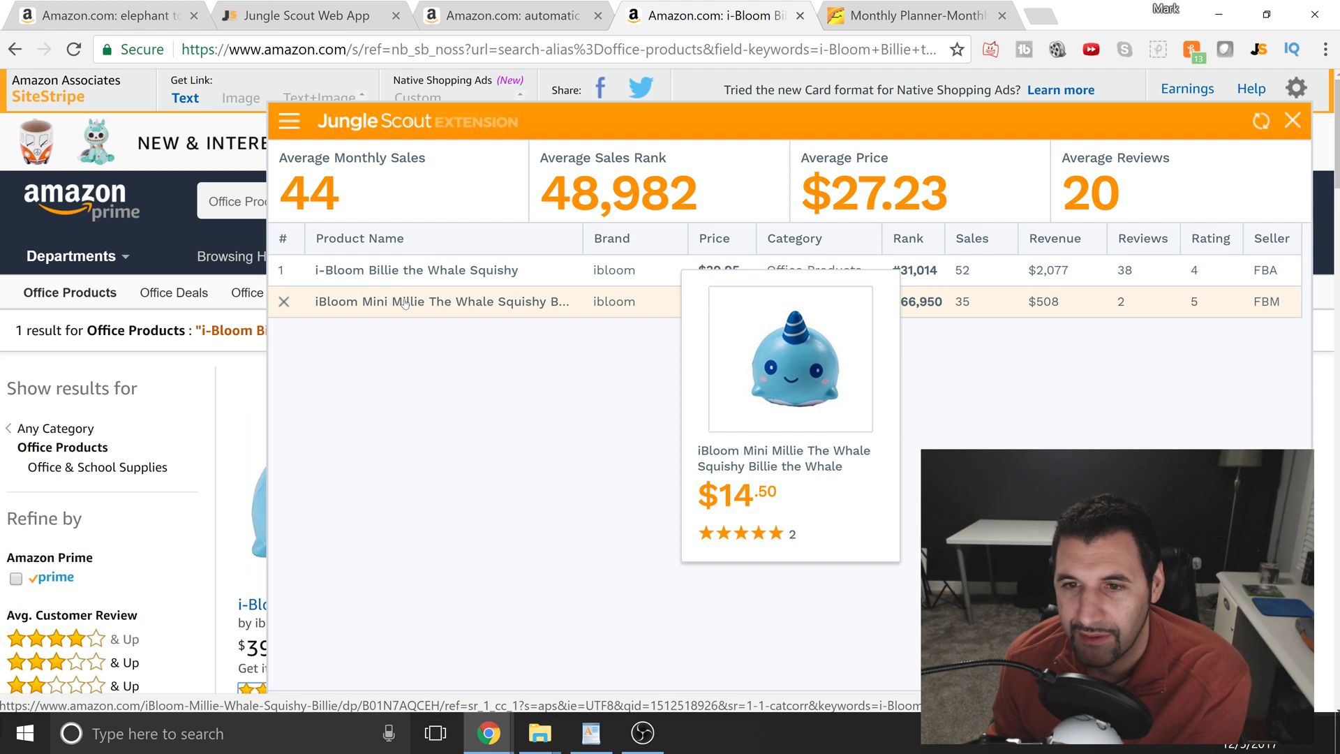
mouse_move(415, 312)
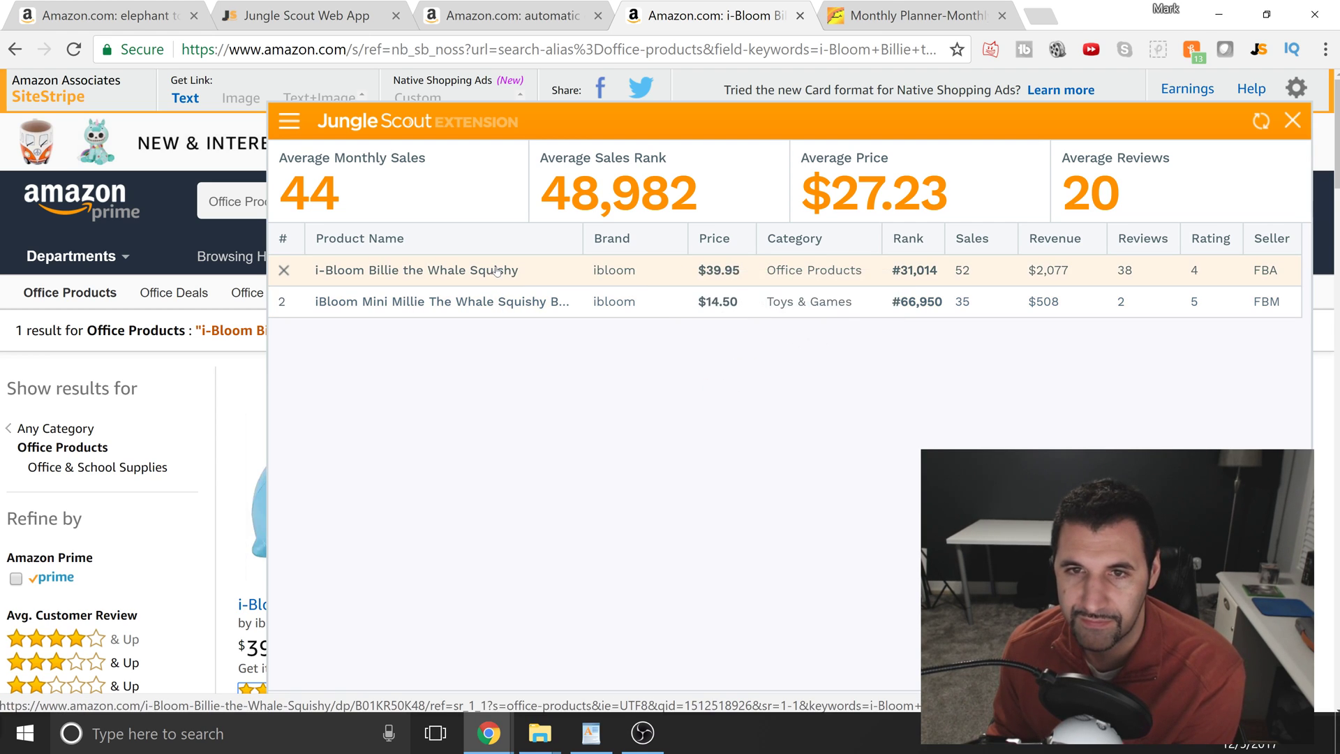
mouse_move(495, 271)
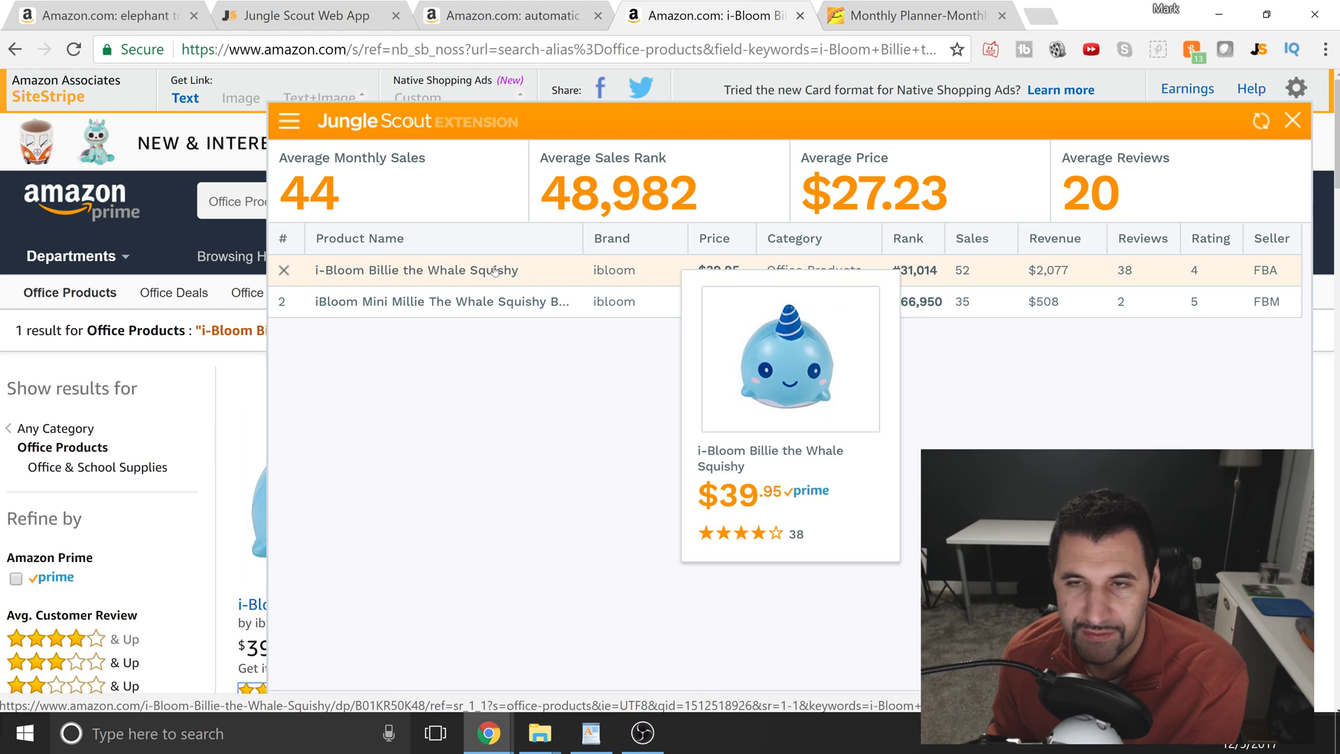
key("Escape")
Check the star rating breakdown of the i-Bloom Billie the Whale Squishy in the results and open its product listing.
scroll(587, 473, "down", 4)
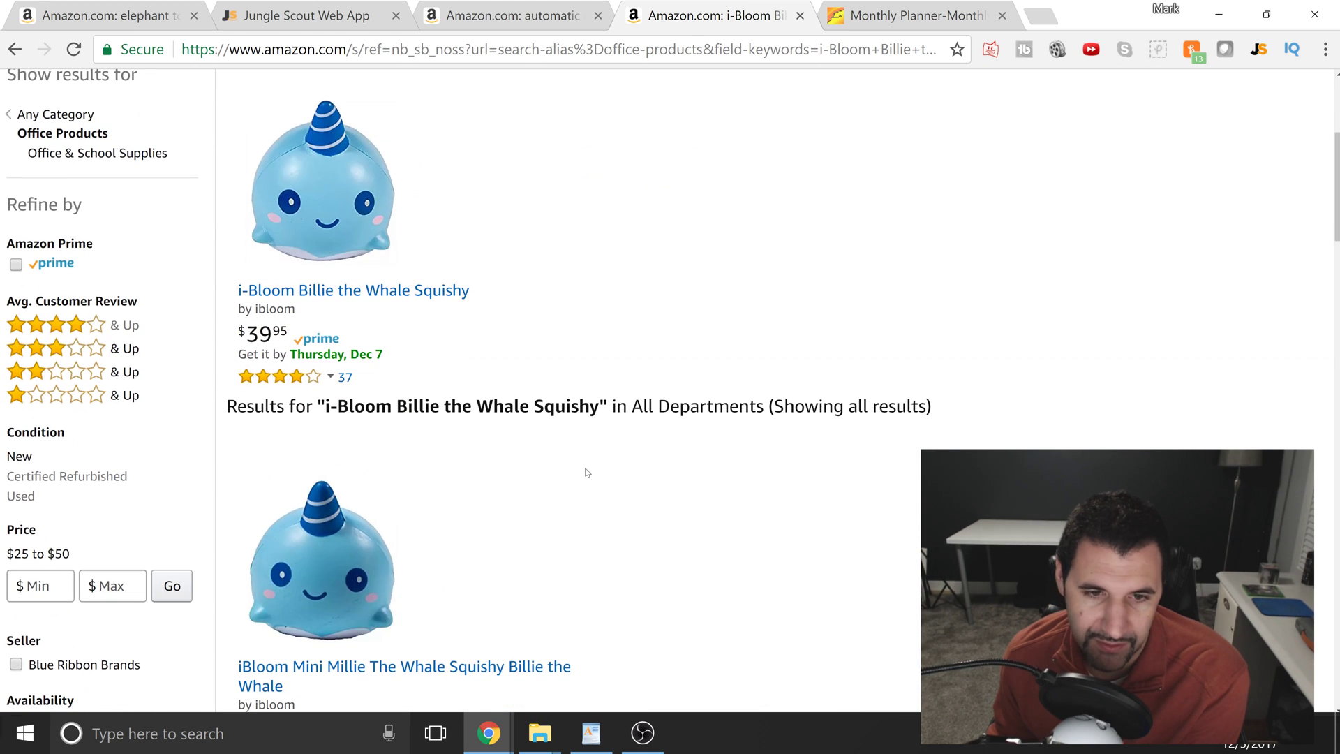
scroll(585, 470, "up", 4)
scroll(583, 466, "down", 4)
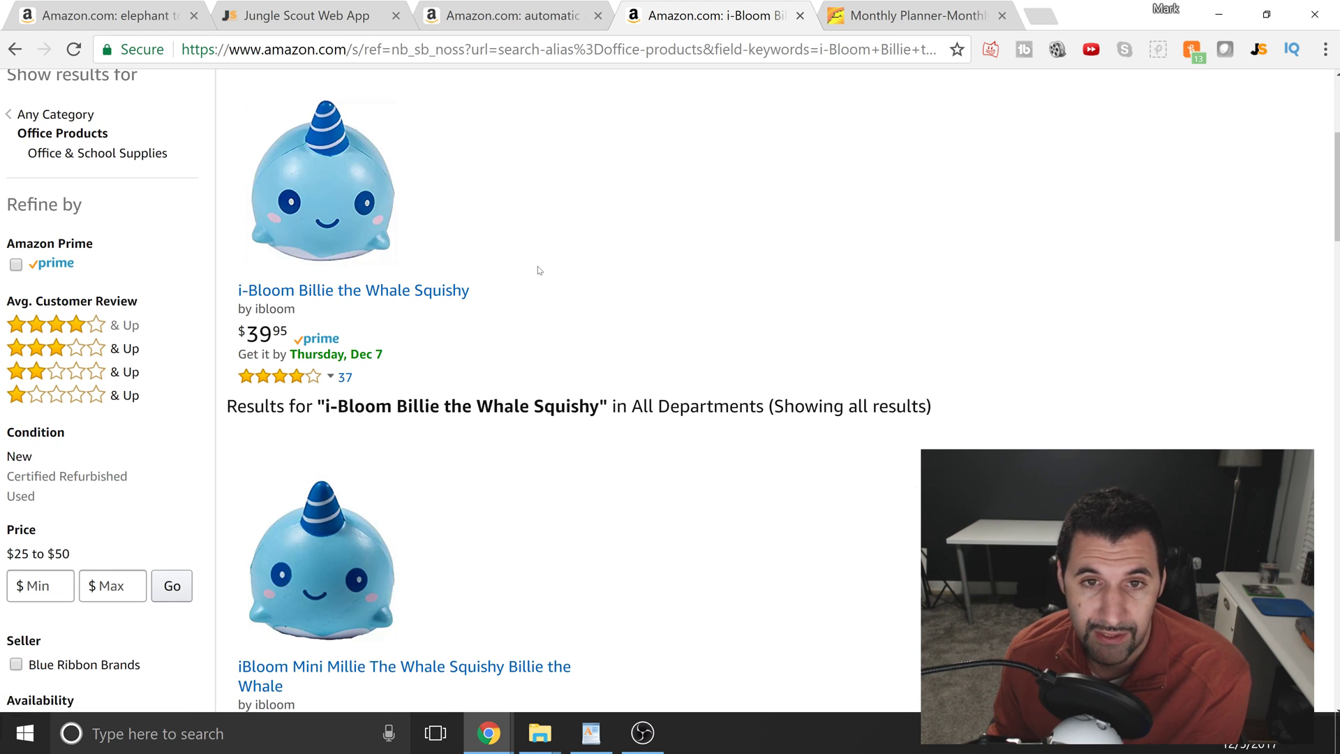
mouse_move(305, 379)
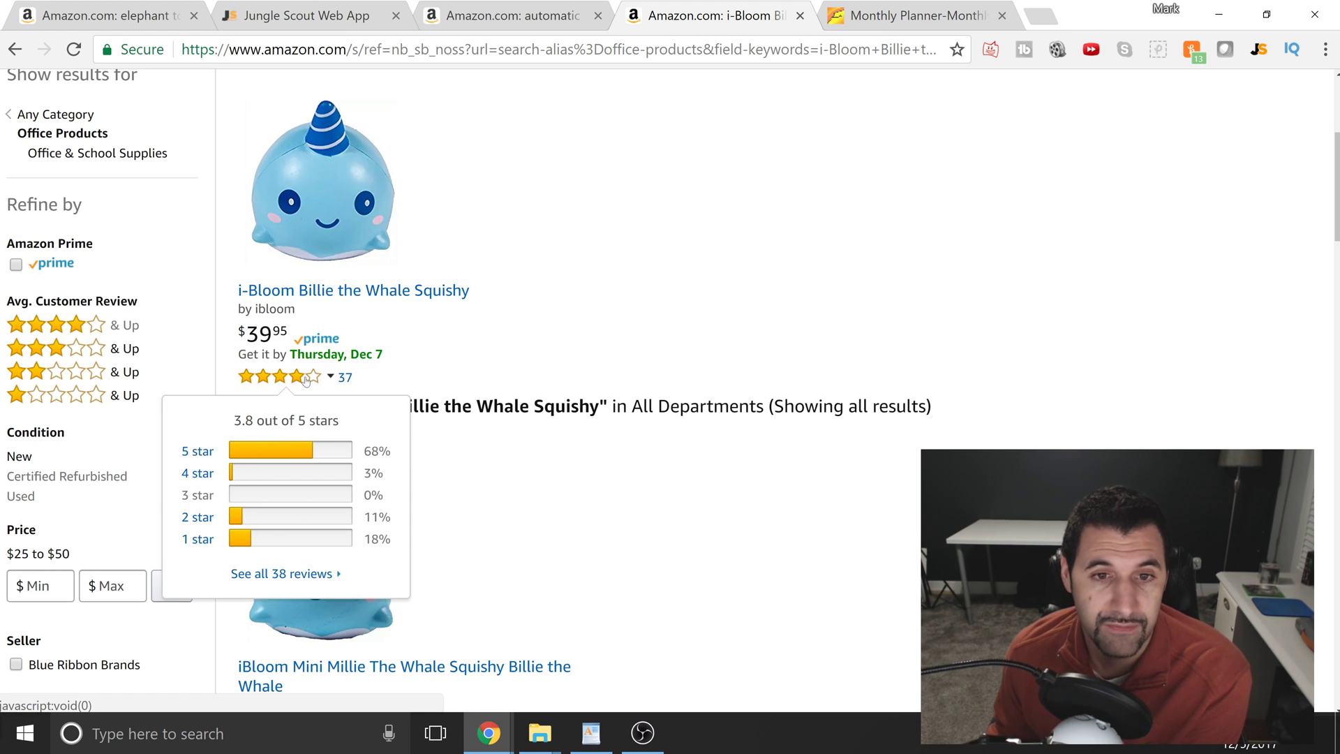
left_click(335, 574)
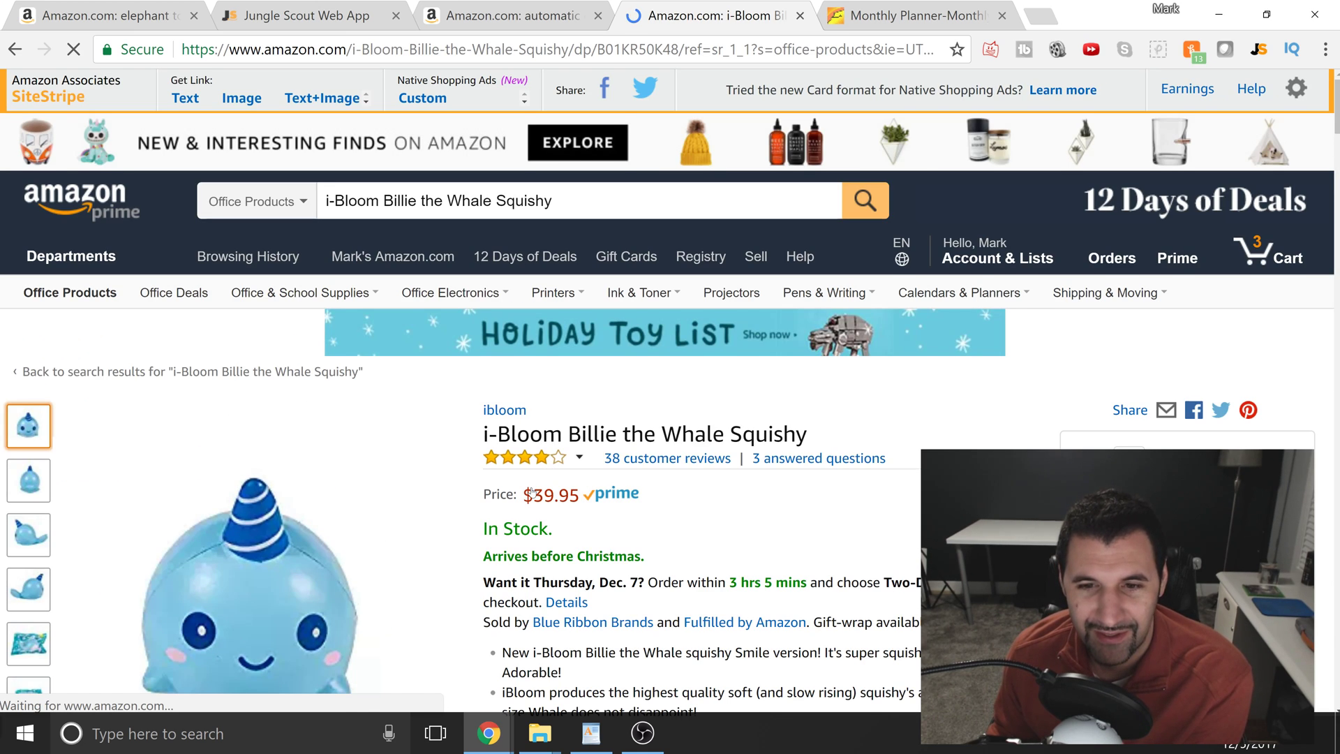
Examine the whale squishy listing's bundled items, product description, technical details and related sponsored products.
scroll(510, 473, "down", 12)
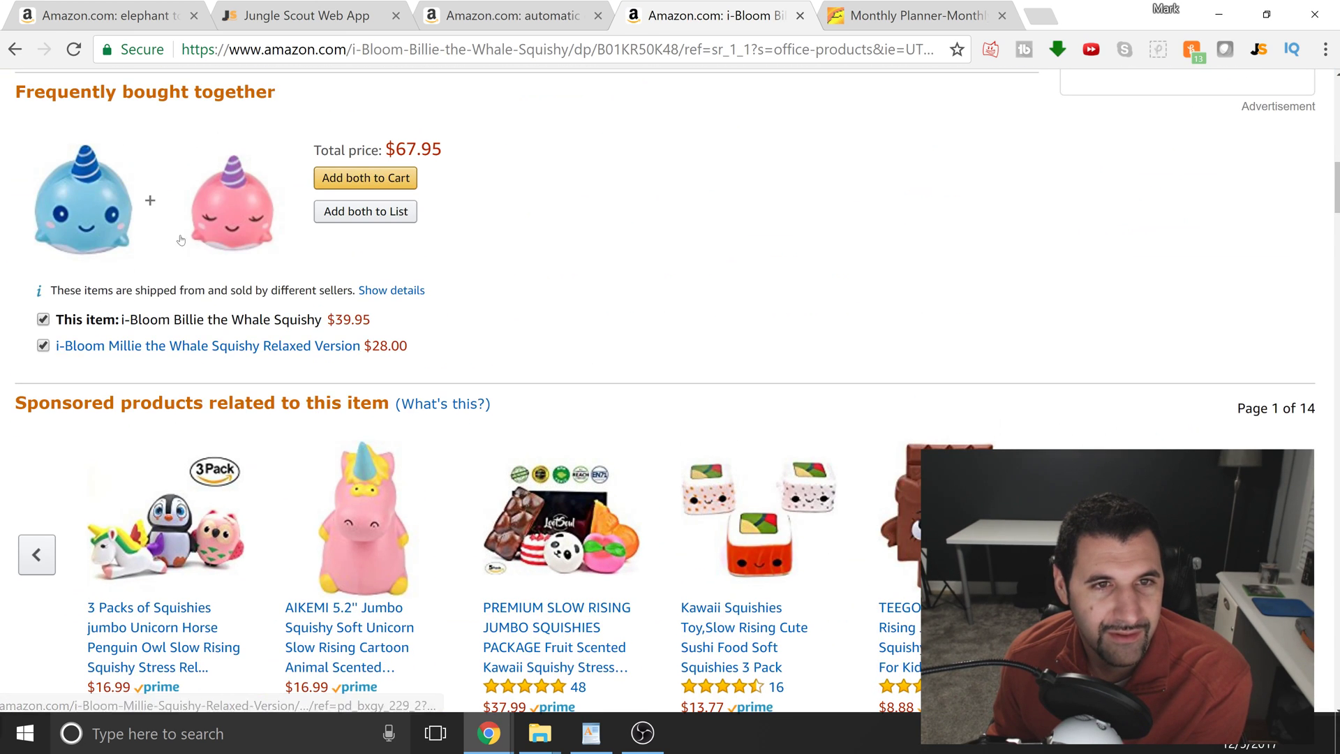
scroll(349, 486, "down", 6)
scroll(349, 487, "down", 5)
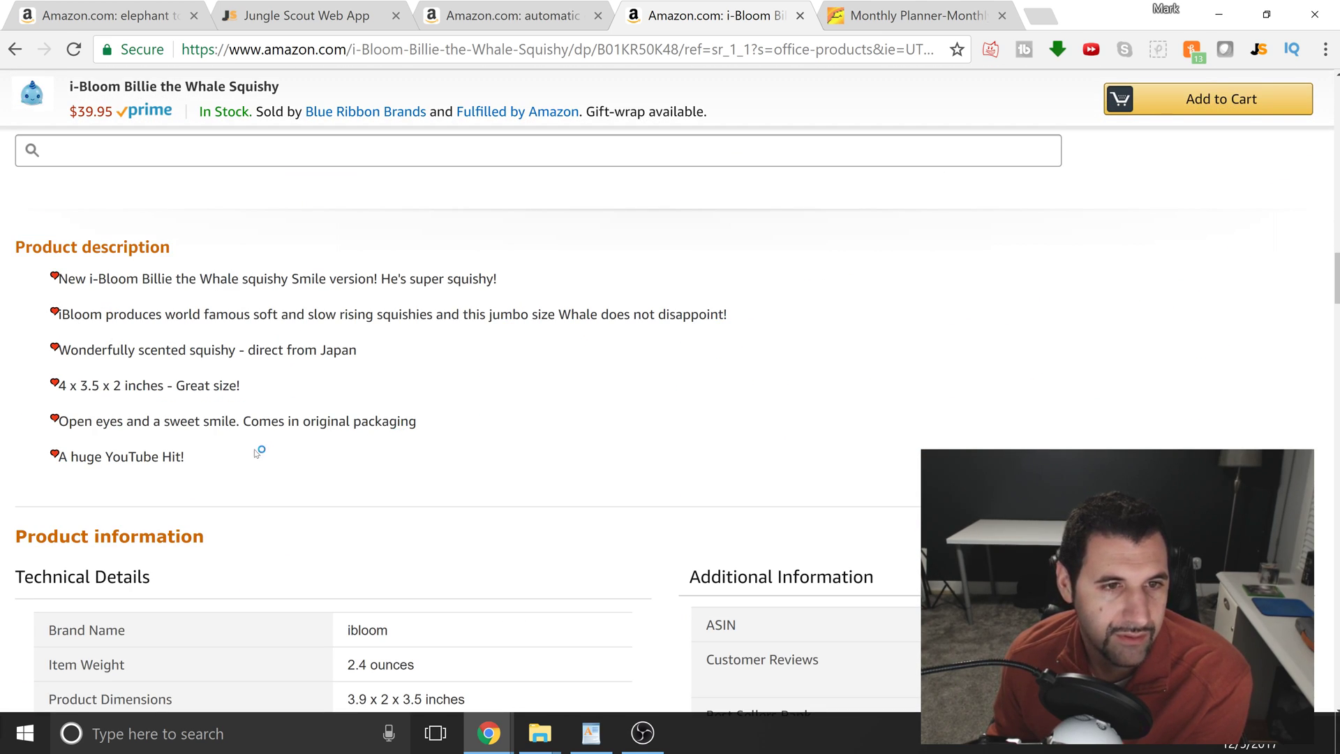
scroll(280, 461, "down", 5)
scroll(280, 460, "down", 7)
scroll(369, 450, "up", 5)
scroll(370, 449, "down", 1)
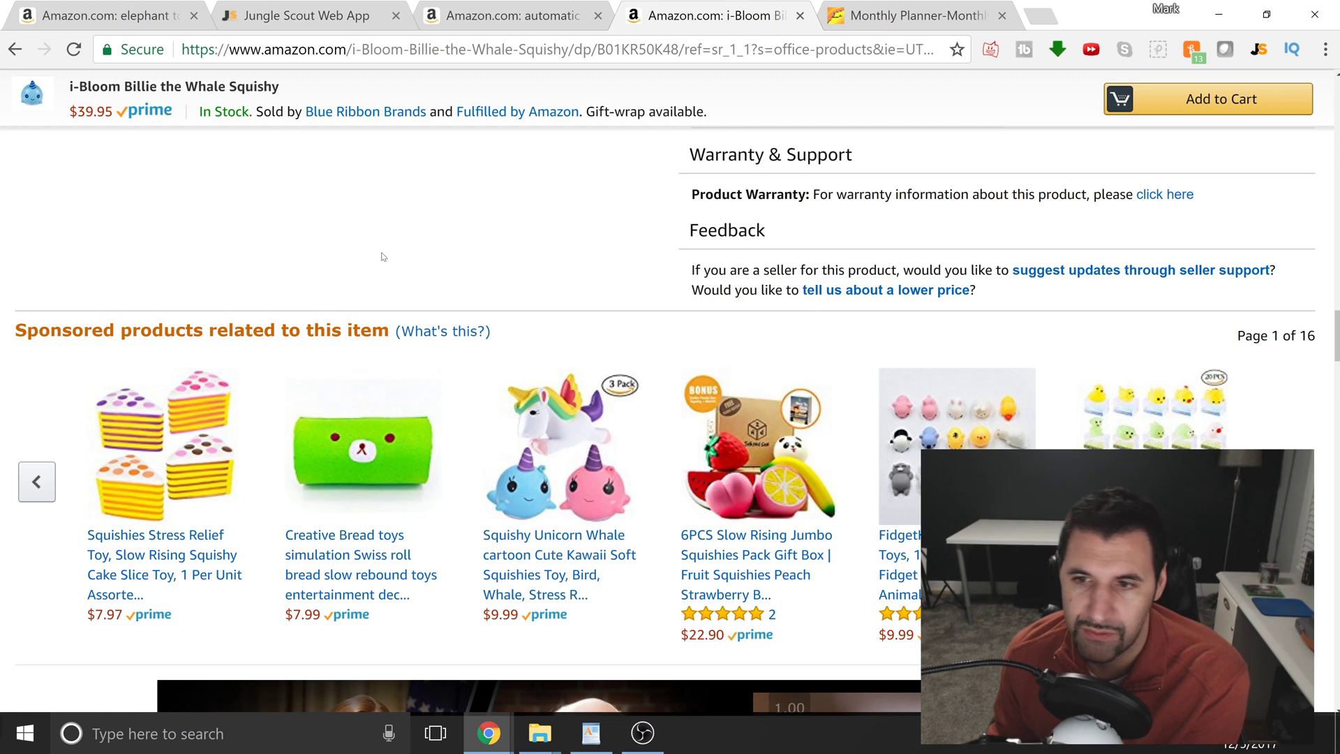
Close the i-Bloom Billie whale squishy listing and revisit the Alibaba monthly planner and Amazon automatic cat laser toy results.
scroll(391, 279, "up", 20)
scroll(395, 283, "up", 1)
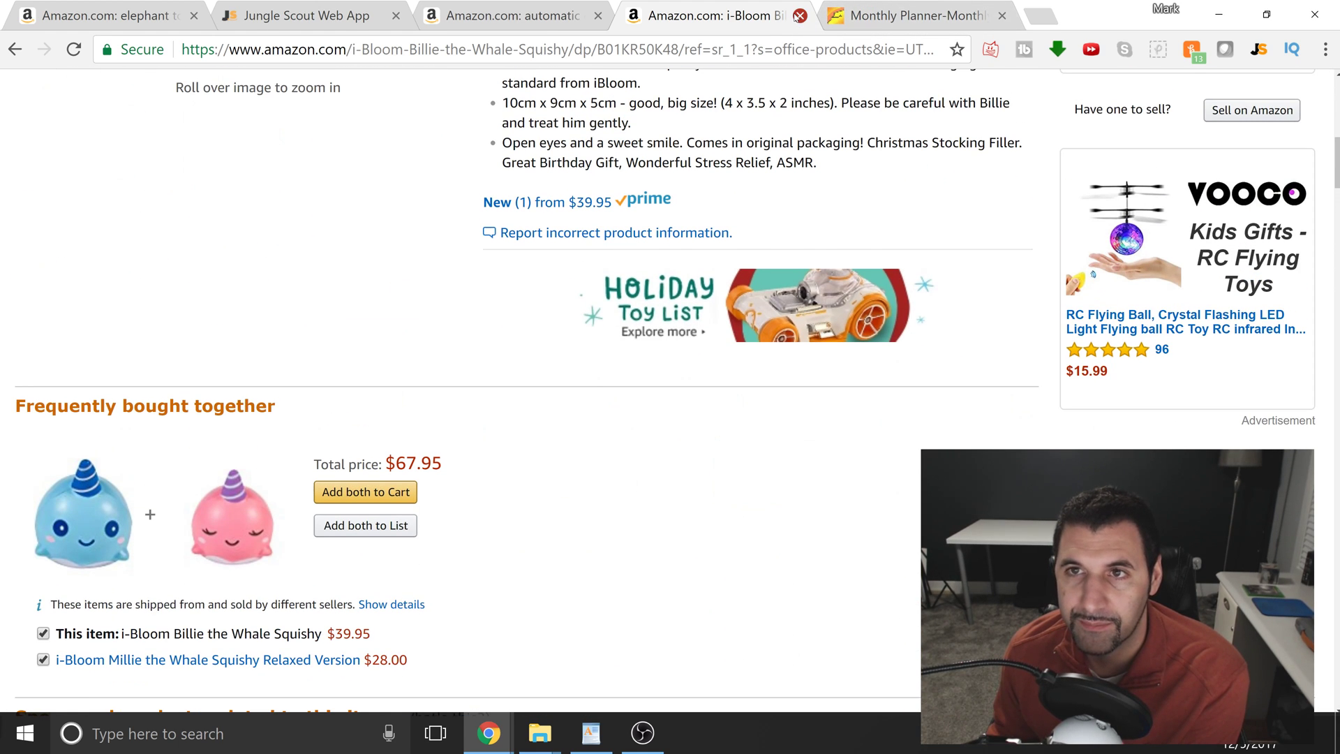
left_click(800, 16)
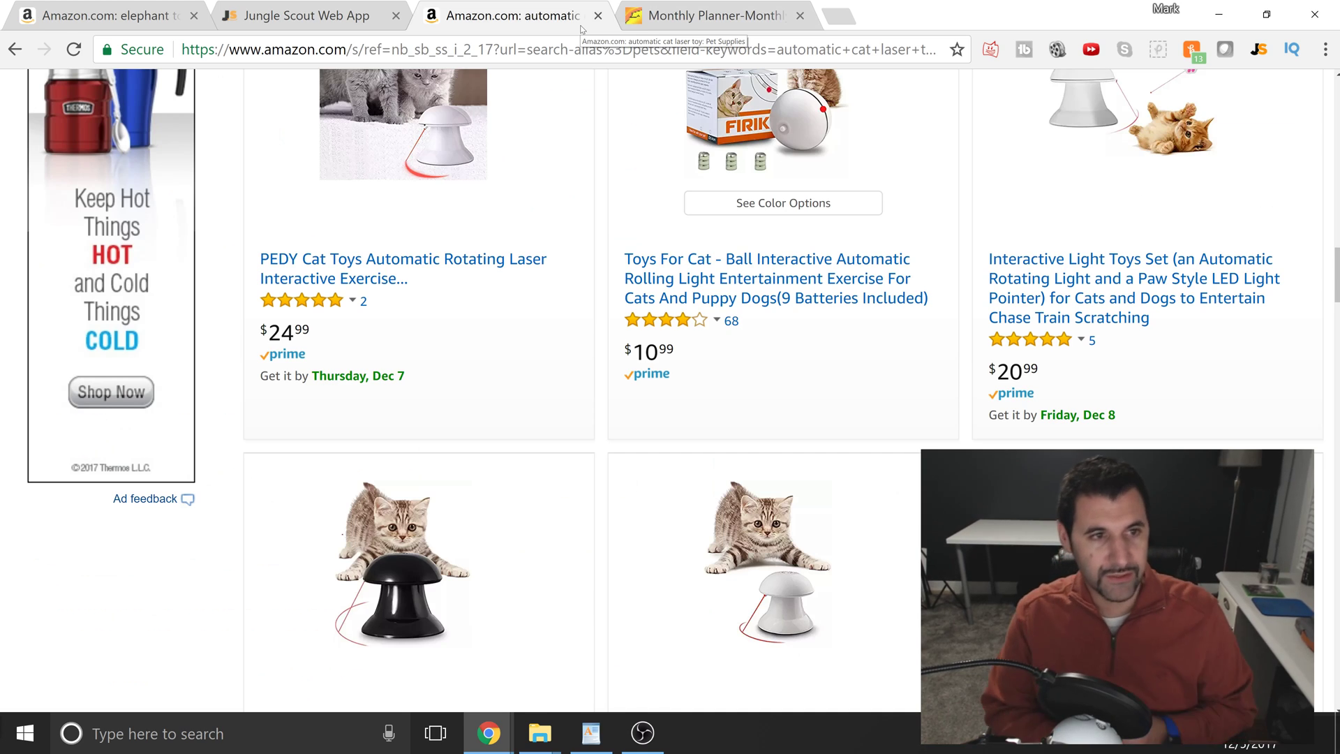
left_click(668, 6)
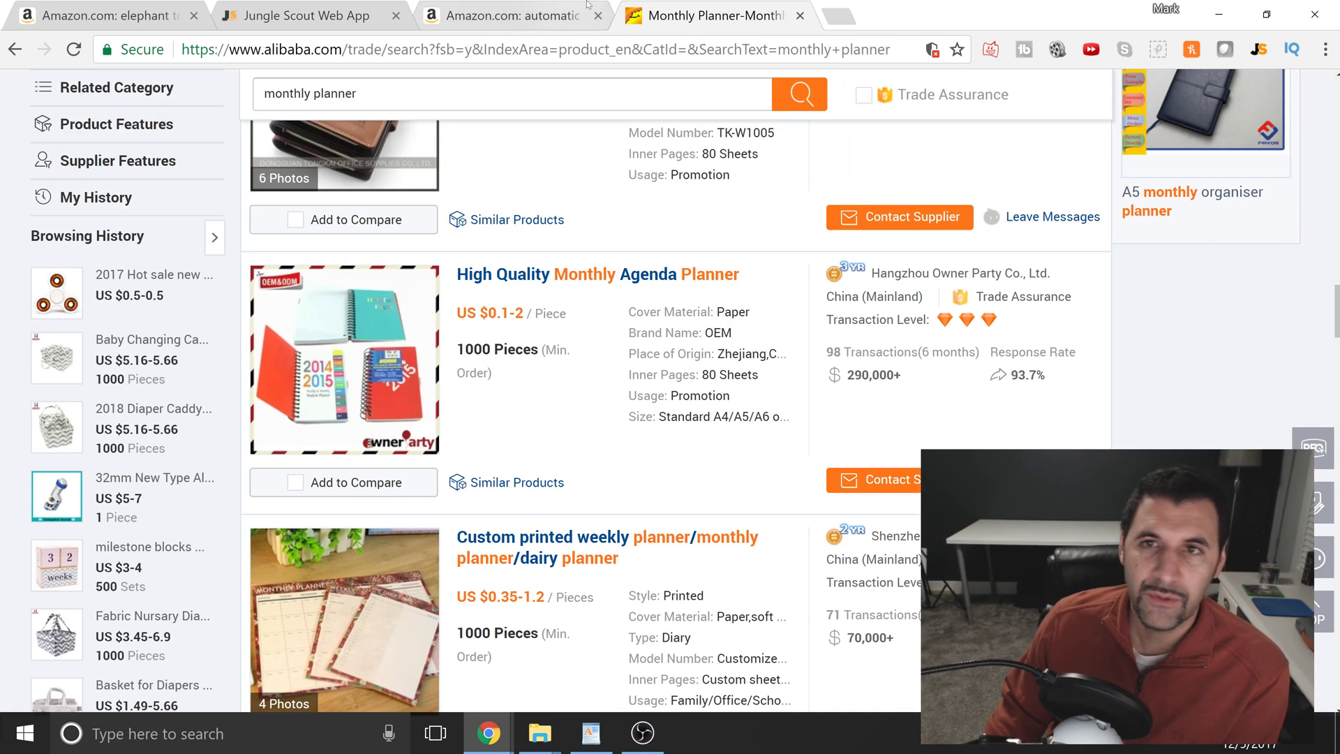
left_click(506, 14)
scroll(467, 173, "up", 10)
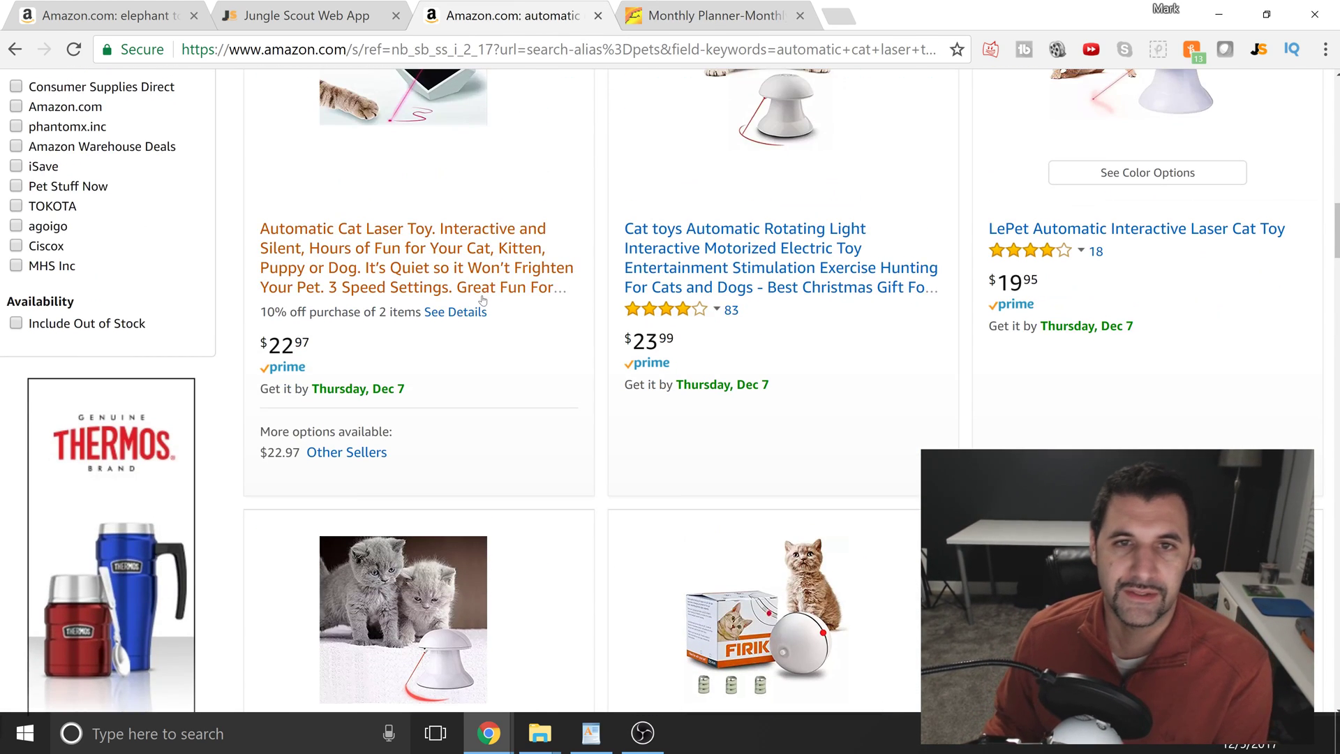
Return to the Jungle Scout product database and examine further candidates below the automatic cat laser toy, through the CANIDAE cat food entries.
left_click(307, 16)
scroll(194, 479, "up", 15)
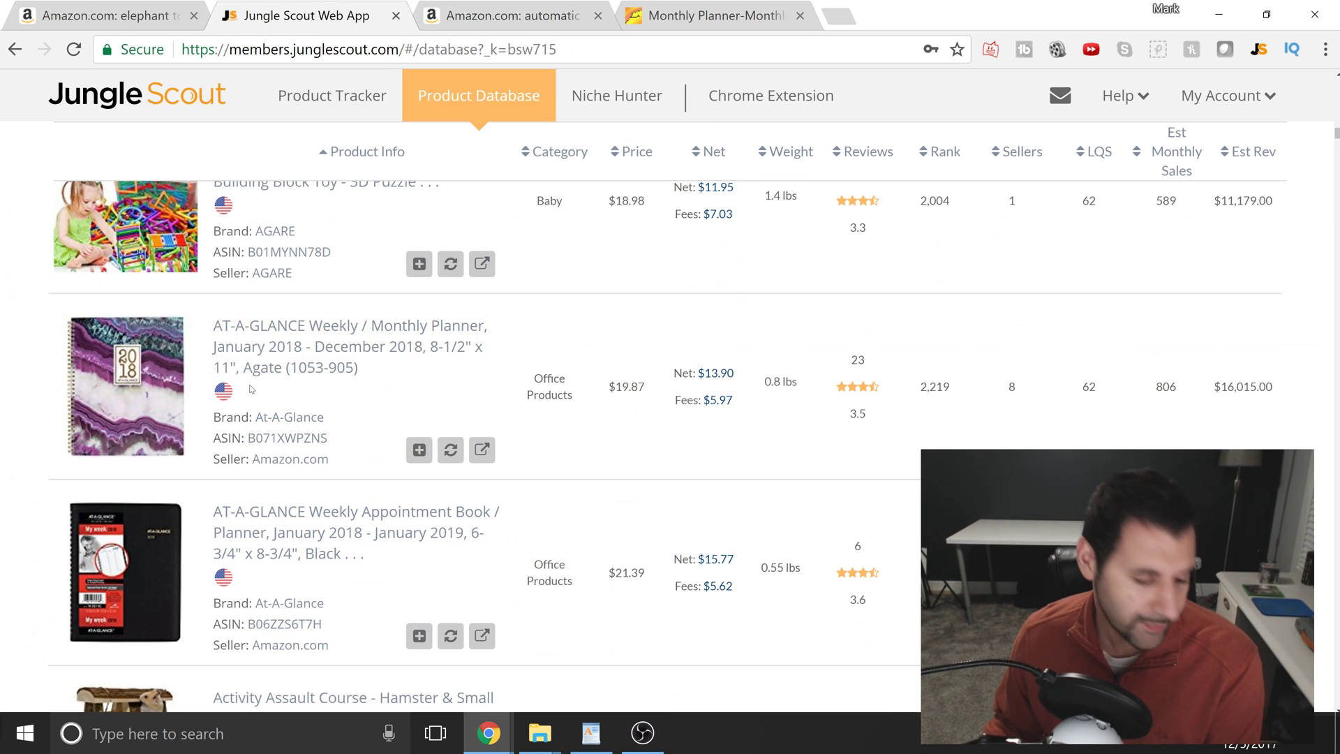
scroll(251, 389, "down", 20)
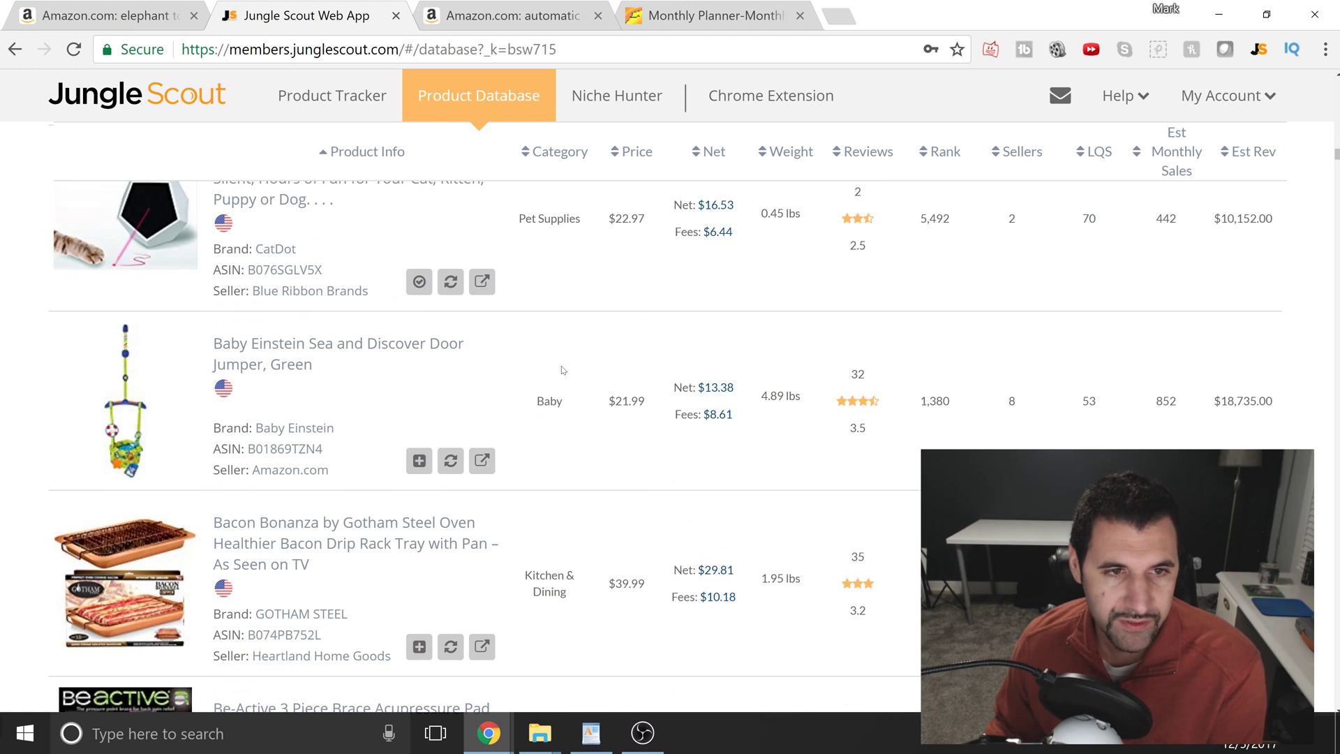
scroll(48, 390, "down", 6)
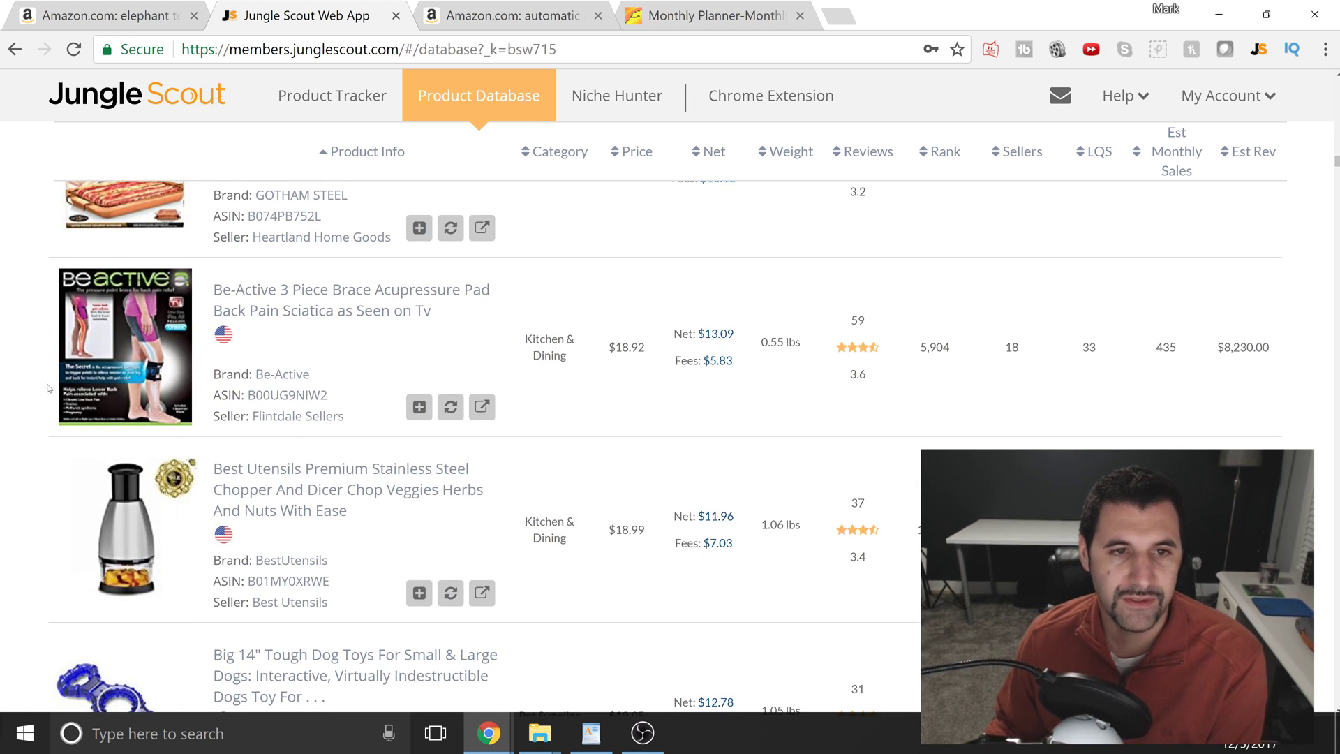
scroll(532, 588, "down", 6)
scroll(623, 502, "down", 5)
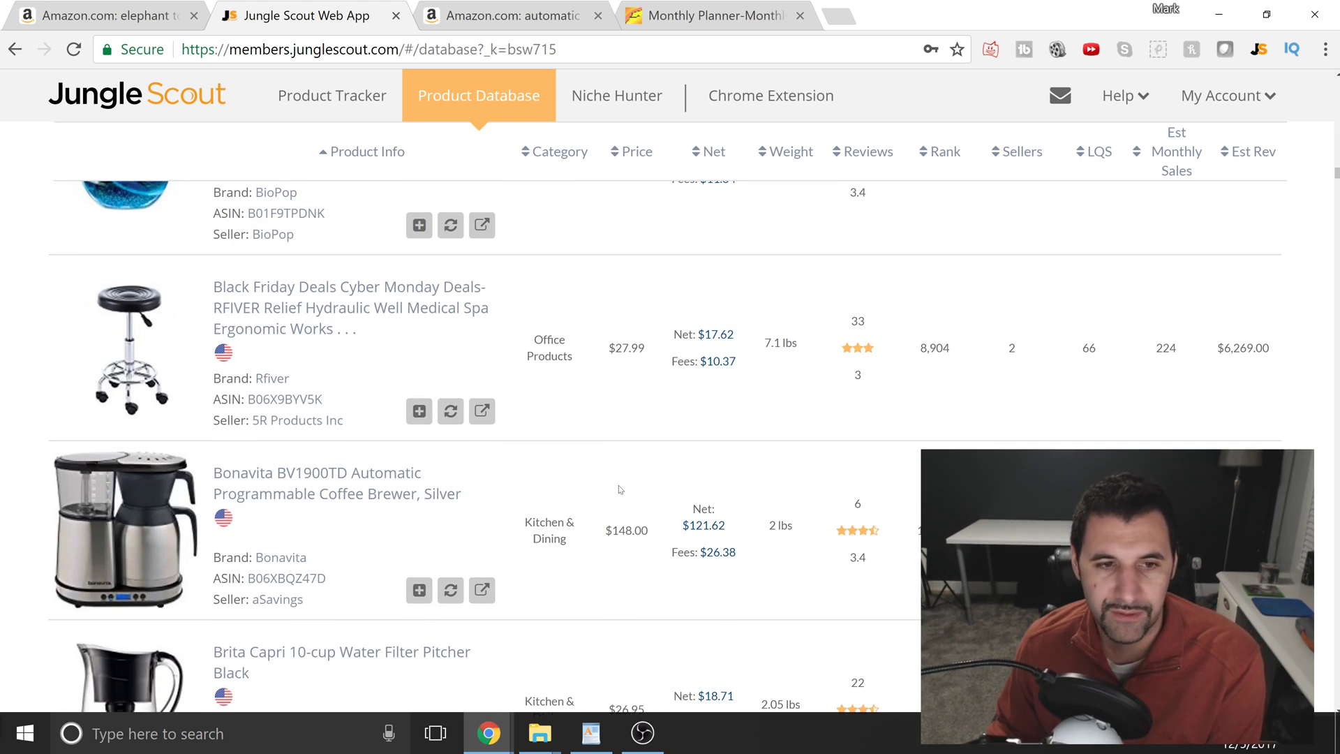
scroll(620, 489, "down", 5)
scroll(620, 489, "down", 5)
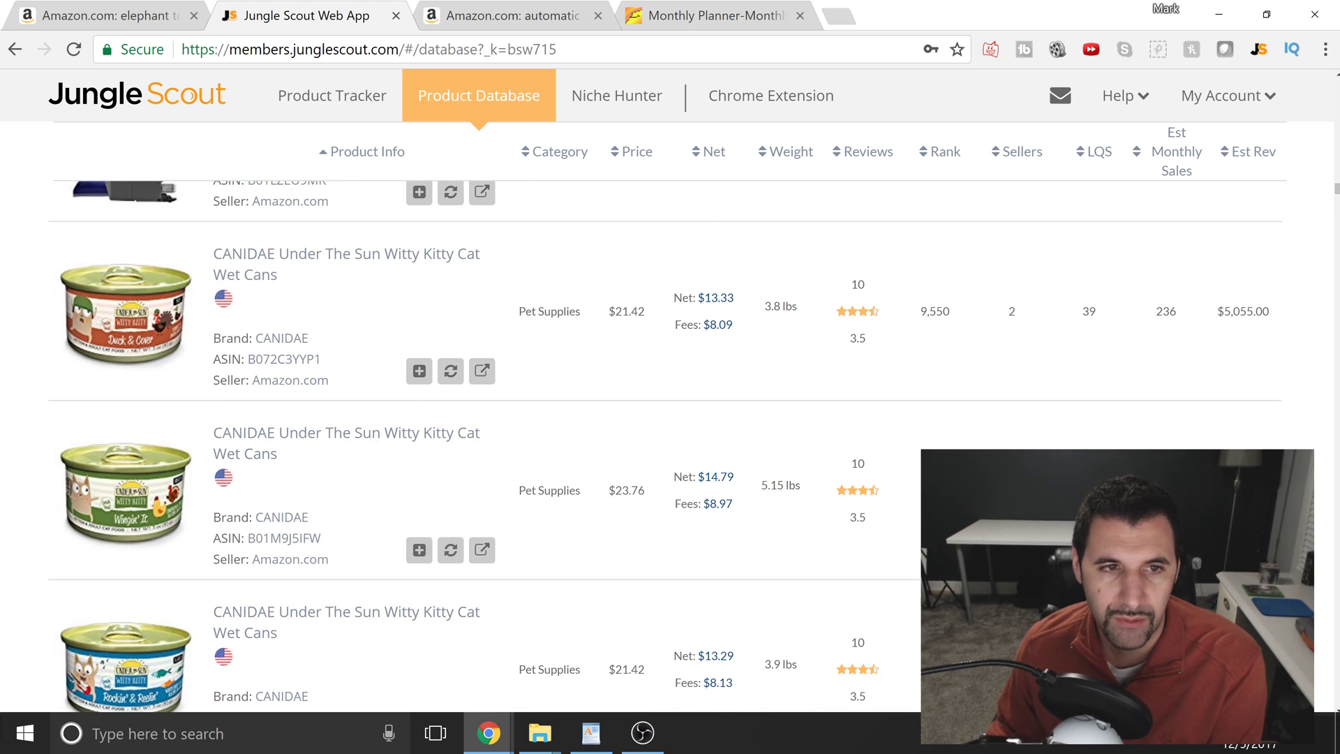
scroll(619, 488, "down", 8)
scroll(619, 488, "up", 5)
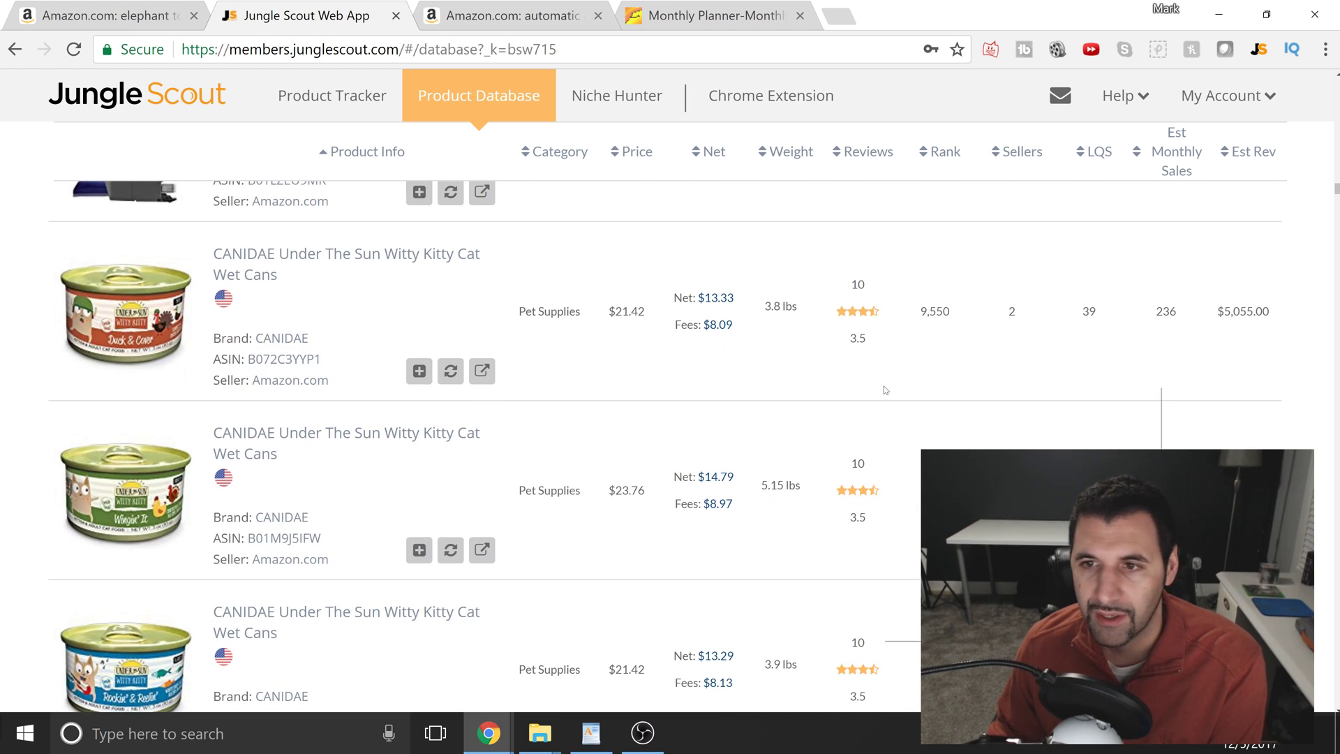